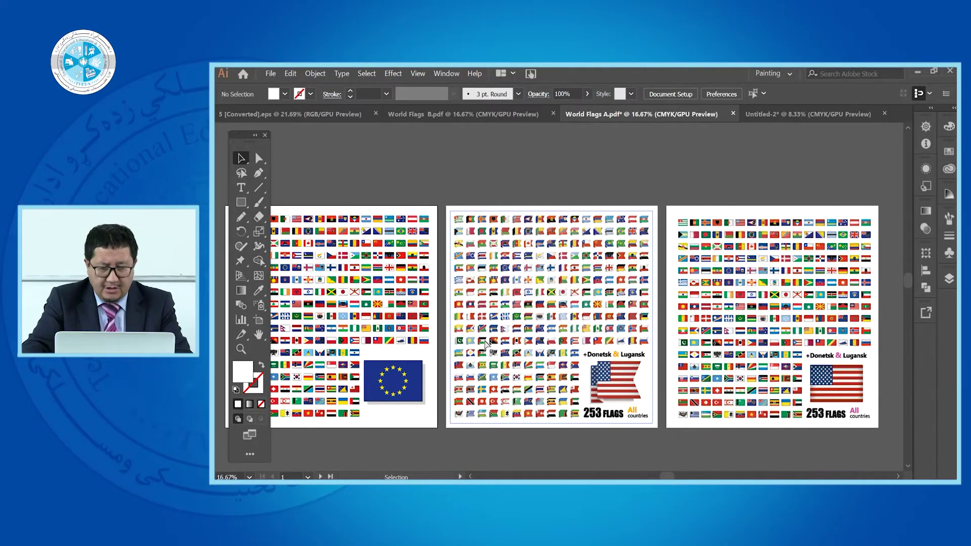
- Look through the country flags on the World Flags A.pdf sheets and the flag layout in Untitled-2
{"action": "scroll", "coordinate": [485, 344], "scroll_direction": "up", "scroll_amount": 1}
{"action": "scroll", "coordinate": [484, 344], "scroll_direction": "left", "scroll_amount": 3}
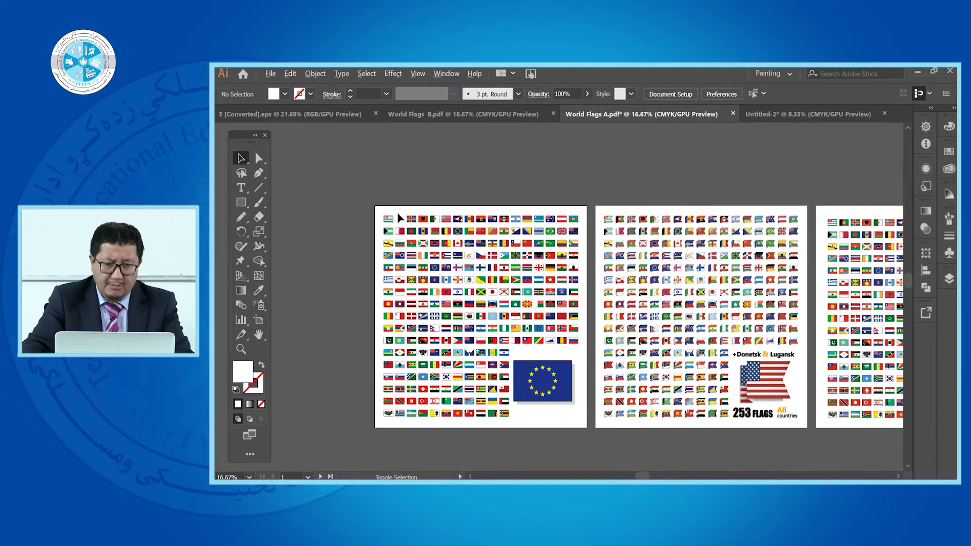
{"action": "scroll", "coordinate": [436, 183], "scroll_direction": "up", "scroll_amount": 2}
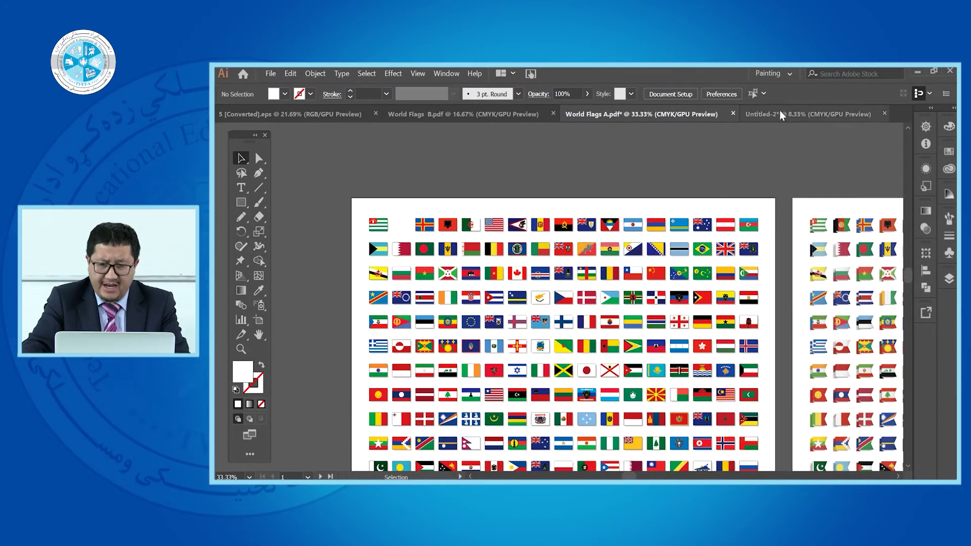
{"action": "left_click", "coordinate": [781, 115]}
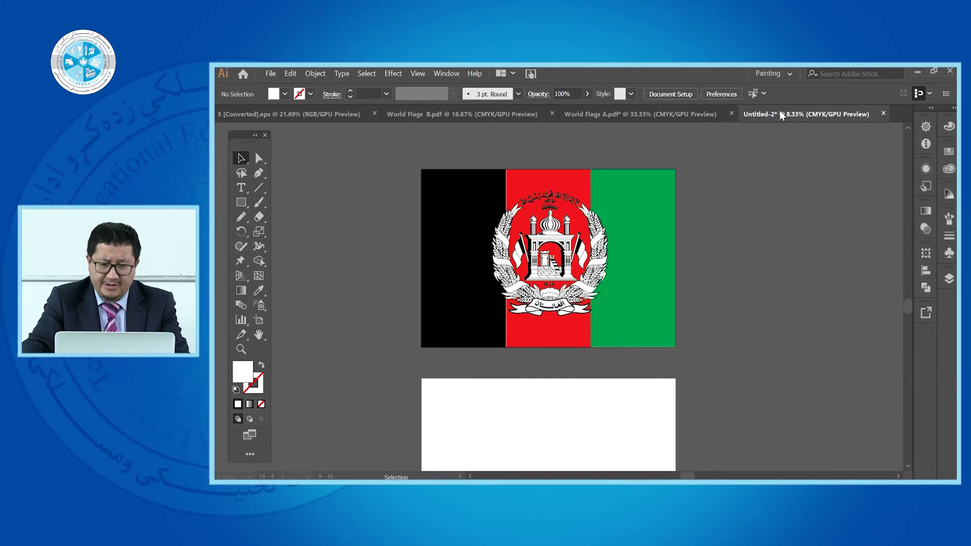
{"action": "left_click", "coordinate": [653, 116]}
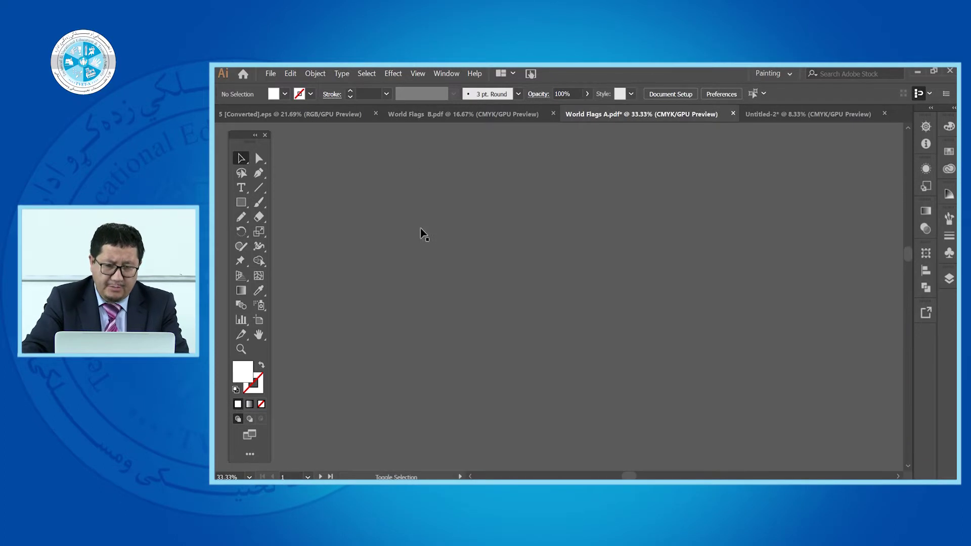
{"action": "scroll", "coordinate": [479, 245], "scroll_direction": "down", "scroll_amount": 2}
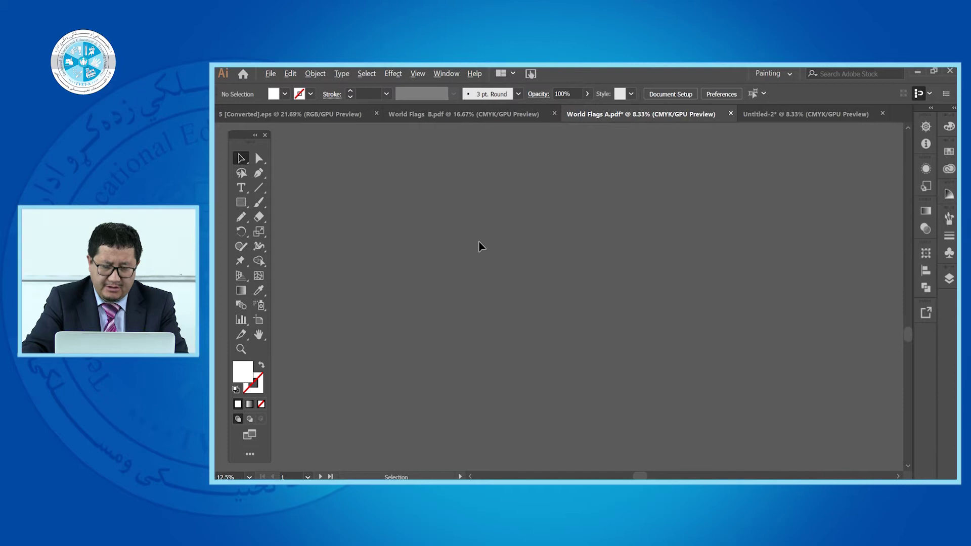
{"action": "scroll", "coordinate": [507, 252], "scroll_direction": "down", "scroll_amount": 1}
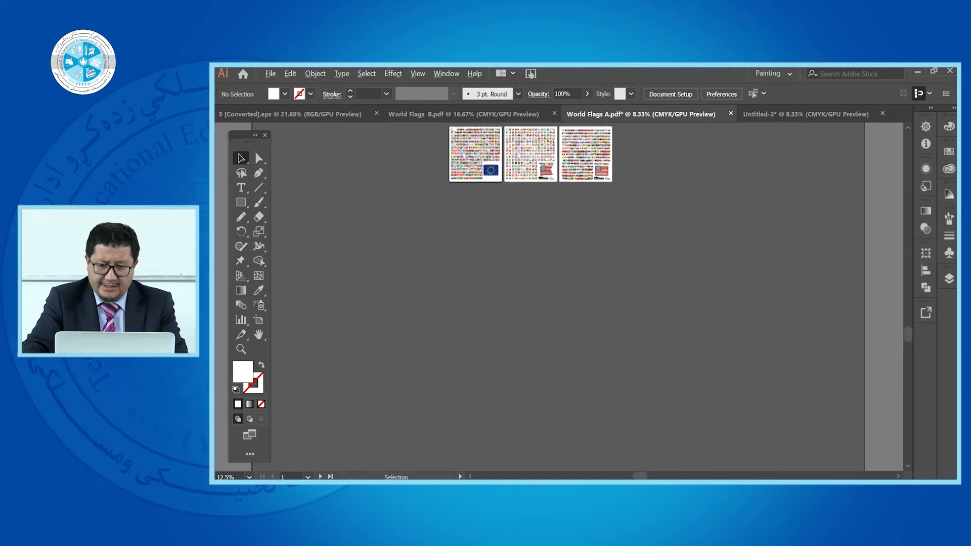
{"action": "scroll", "coordinate": [499, 232], "scroll_direction": "up", "scroll_amount": 2}
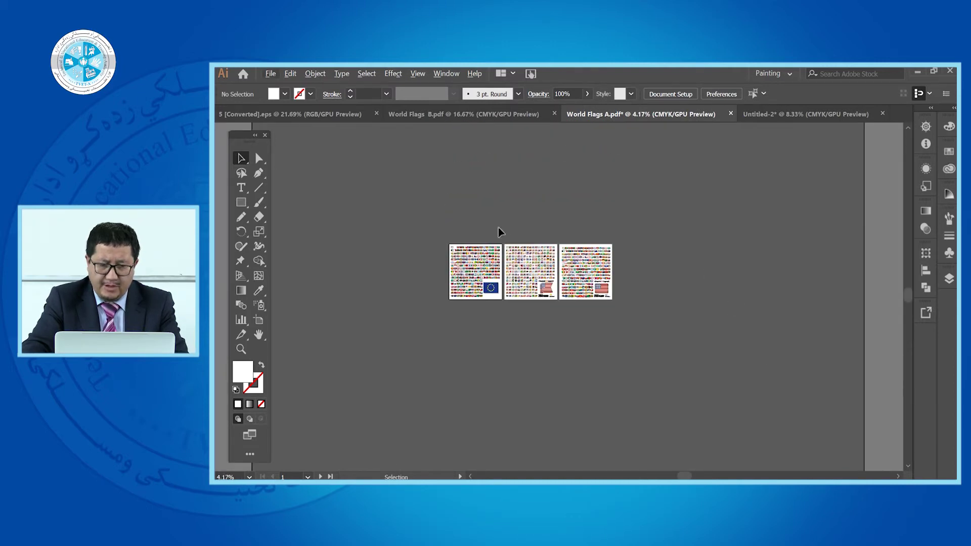
{"action": "scroll", "coordinate": [476, 258], "scroll_direction": "up", "scroll_amount": 1}
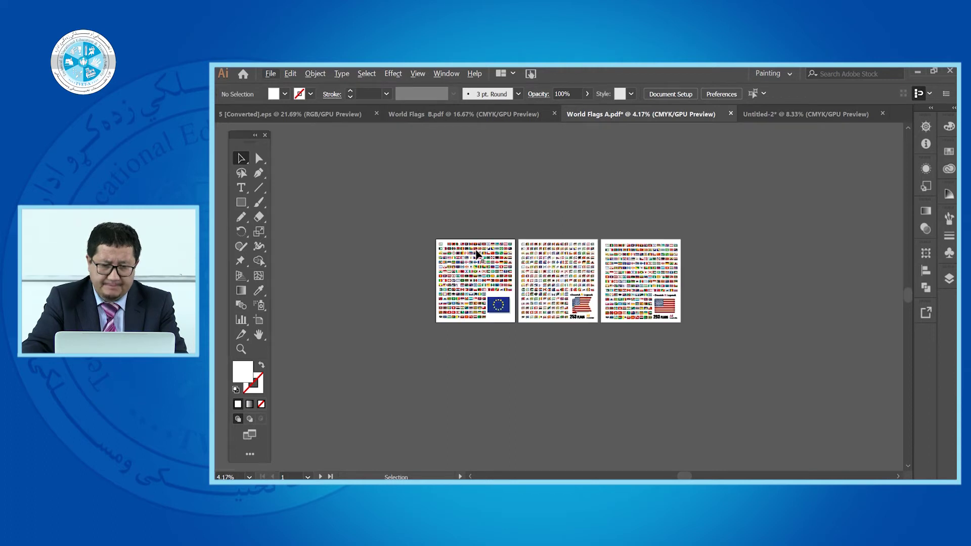
{"action": "scroll", "coordinate": [476, 252], "scroll_direction": "up", "scroll_amount": 6}
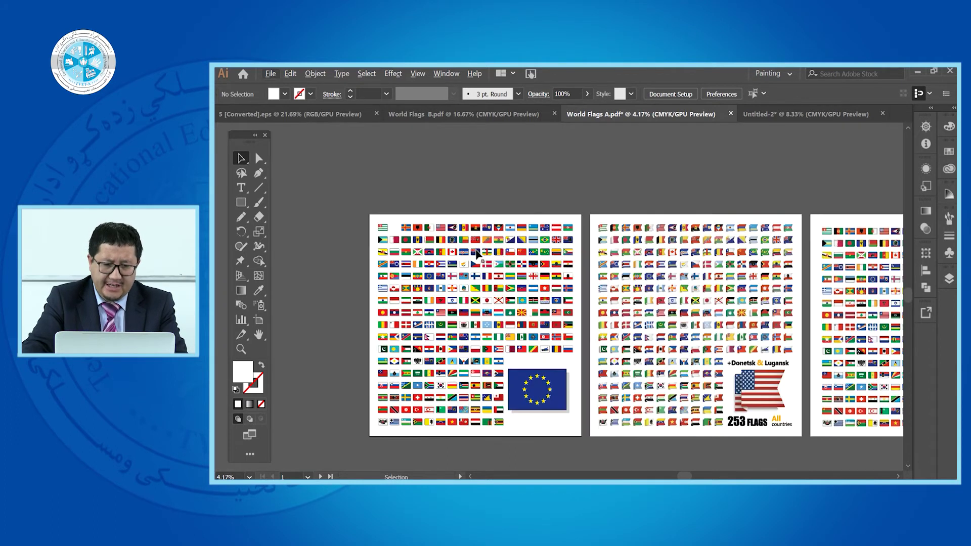
{"action": "scroll", "coordinate": [462, 177], "scroll_direction": "left", "scroll_amount": 1}
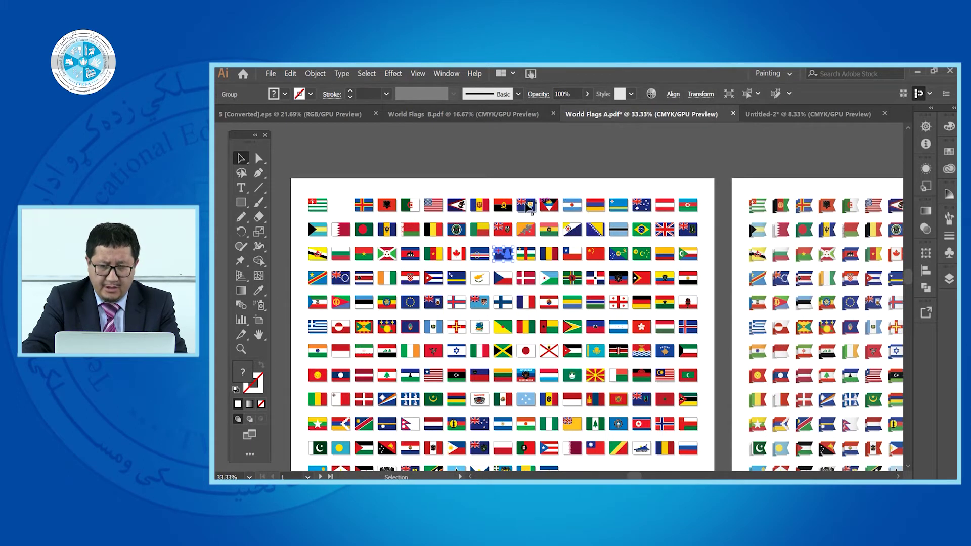
{"action": "scroll", "coordinate": [526, 203], "scroll_direction": "up", "scroll_amount": 4}
{"action": "scroll", "coordinate": [639, 230], "scroll_direction": "left", "scroll_amount": 5}
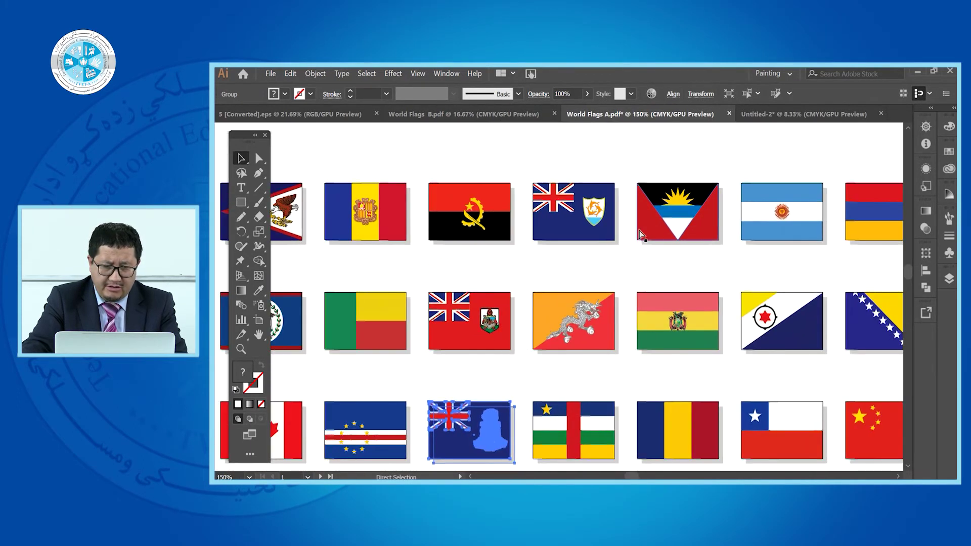
{"action": "scroll", "coordinate": [636, 226], "scroll_direction": "left", "scroll_amount": 7}
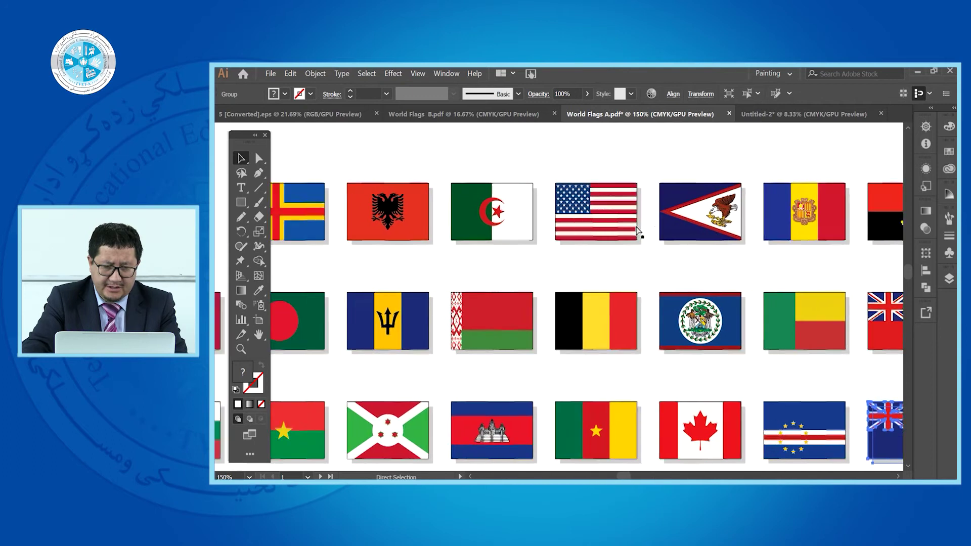
{"action": "scroll", "coordinate": [540, 230], "scroll_direction": "down", "scroll_amount": 1}
{"action": "scroll", "coordinate": [538, 230], "scroll_direction": "down", "scroll_amount": 3}
{"action": "scroll", "coordinate": [551, 229], "scroll_direction": "right", "scroll_amount": 4}
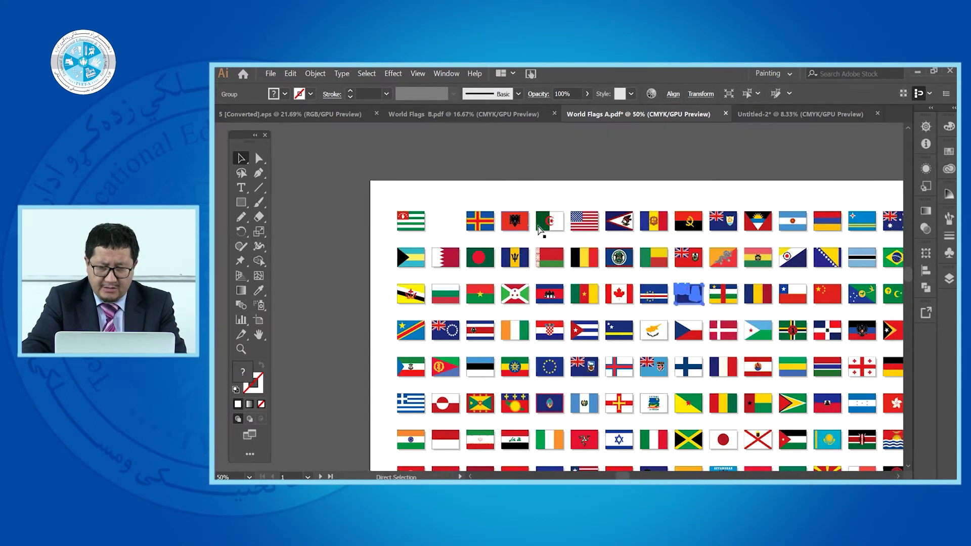
{"action": "scroll", "coordinate": [560, 231], "scroll_direction": "right", "scroll_amount": 1}
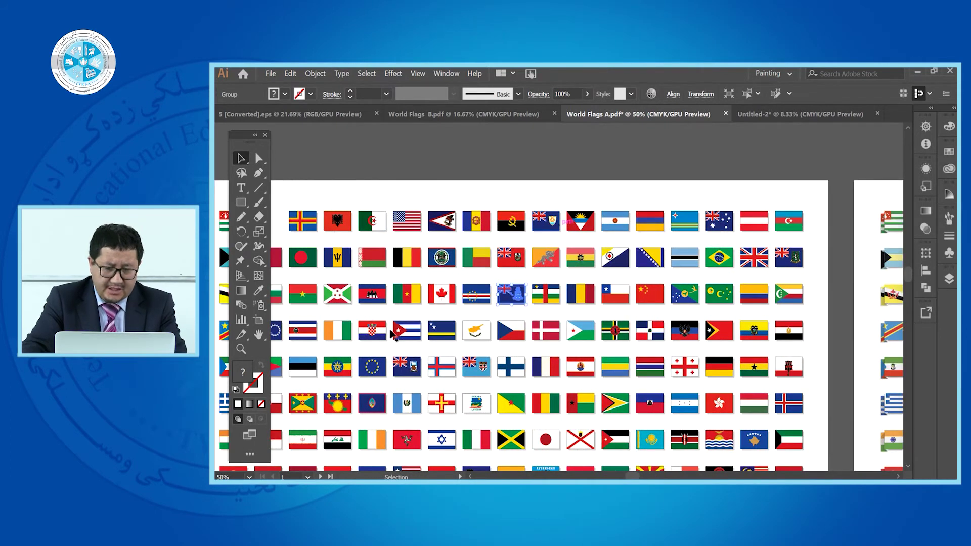
- Cut the European Union flag, together with its shadow, from the first flag sheet in World Flags A.pdf
{"action": "scroll", "coordinate": [365, 377], "scroll_direction": "up", "scroll_amount": 2}
{"action": "scroll", "coordinate": [365, 377], "scroll_direction": "up", "scroll_amount": 1}
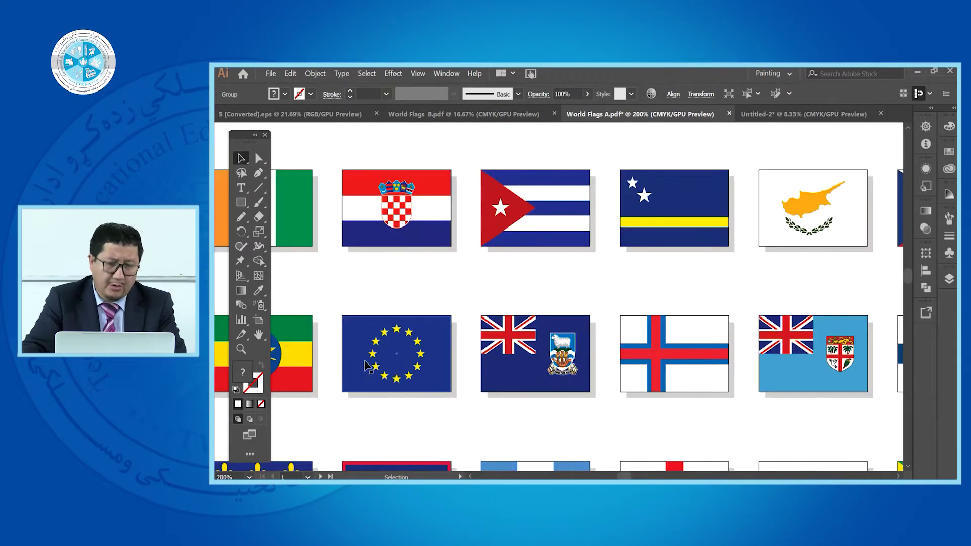
{"action": "scroll", "coordinate": [412, 387], "scroll_direction": "up", "scroll_amount": 1}
{"action": "scroll", "coordinate": [412, 387], "scroll_direction": "down", "scroll_amount": 1}
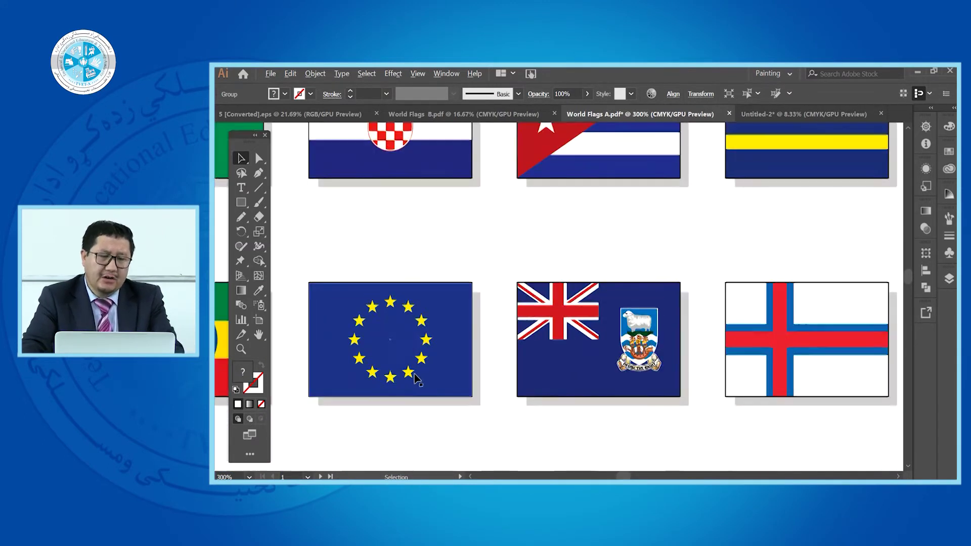
{"action": "left_click_drag", "start_coordinate": [333, 297], "coordinate": [454, 398]}
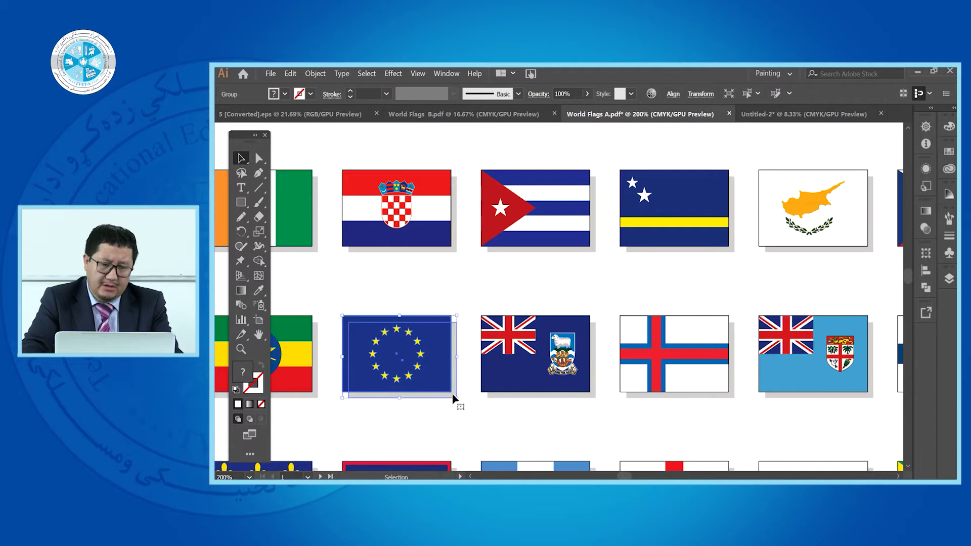
{"action": "key", "text": "a"}
{"action": "key", "text": "Delete"}
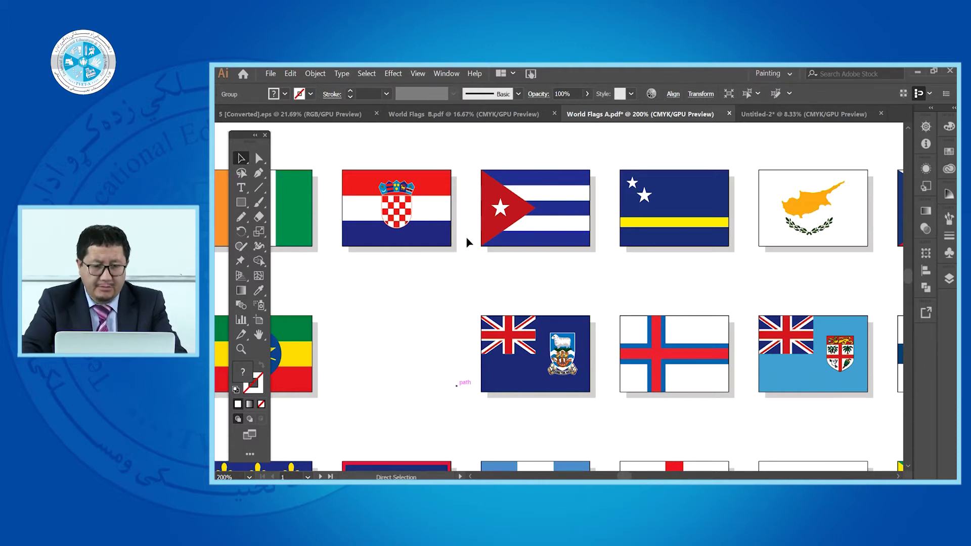
- Paste the European Union flag into Untitled-2 and scale it to cover the blank artboard below the Afghan flag
{"action": "left_click", "coordinate": [769, 114]}
{"action": "scroll", "coordinate": [568, 235], "scroll_direction": "down", "scroll_amount": 4}
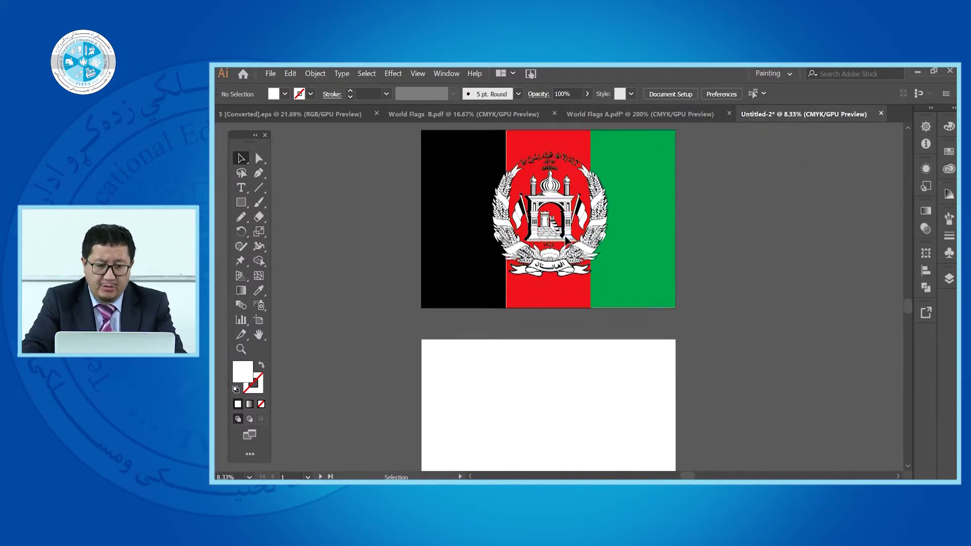
{"action": "left_click", "coordinate": [538, 306]}
{"action": "key", "text": "ctrl+v"}
{"action": "left_click_drag", "start_coordinate": [565, 305], "coordinate": [721, 386]}
{"action": "left_click_drag", "start_coordinate": [538, 314], "coordinate": [512, 301]}
{"action": "left_click_drag", "start_coordinate": [627, 357], "coordinate": [696, 402]}
{"action": "left_click", "coordinate": [706, 350]}
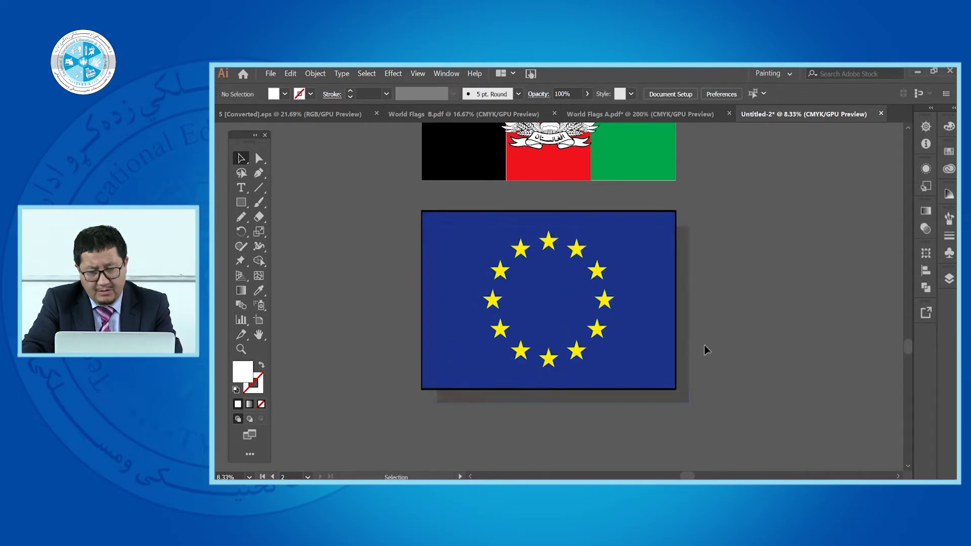
- Ungroup the pasted European Union flag and delete its offset shadow rectangle
{"action": "left_click_drag", "start_coordinate": [684, 357], "coordinate": [813, 358]}
{"action": "key", "text": "ctrl+z"}
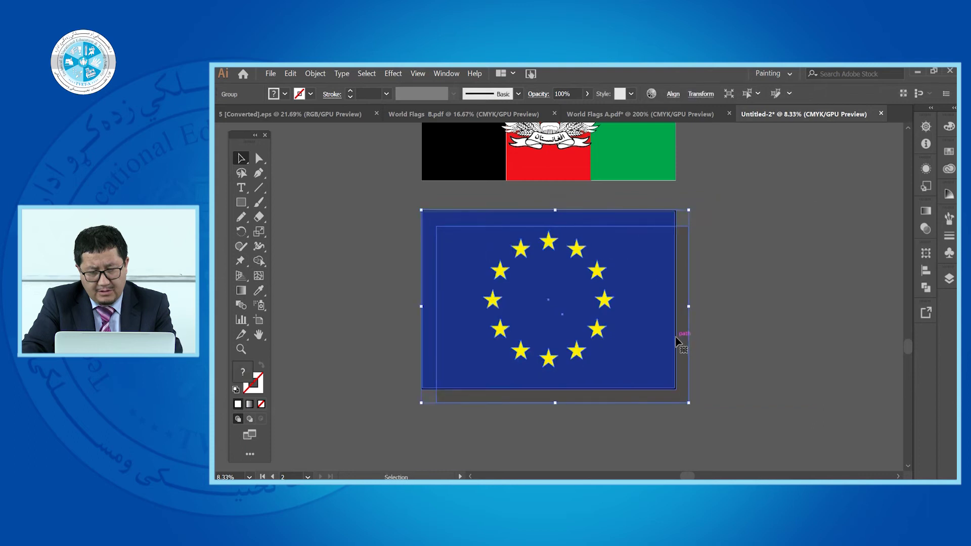
{"action": "right_click", "coordinate": [678, 342]}
{"action": "left_click", "coordinate": [708, 251]}
{"action": "left_click_drag", "start_coordinate": [686, 290], "coordinate": [830, 317]}
{"action": "key", "text": "Delete"}
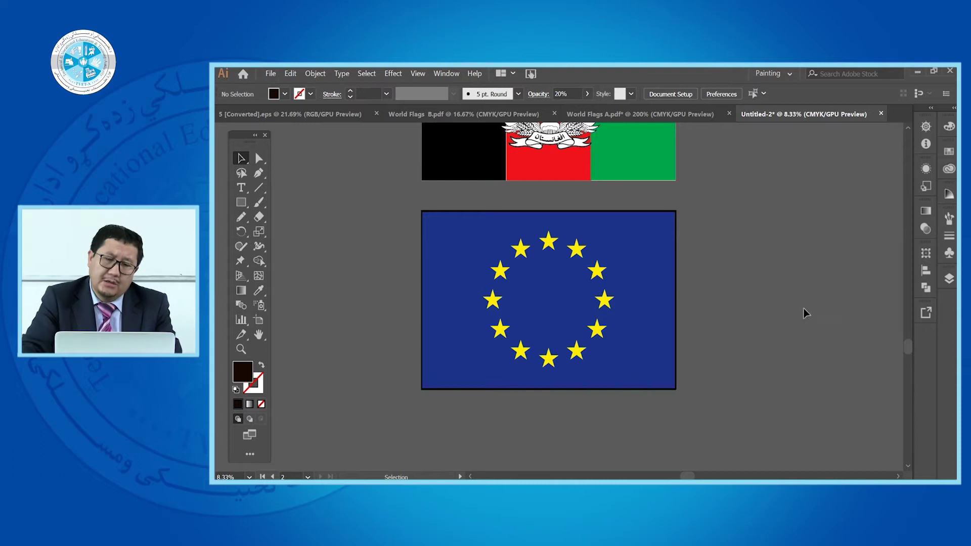
- Duplicate the European Union flag's artboard directly below the original and delete the copied flag from the new artboard
{"action": "left_click", "coordinate": [584, 258]}
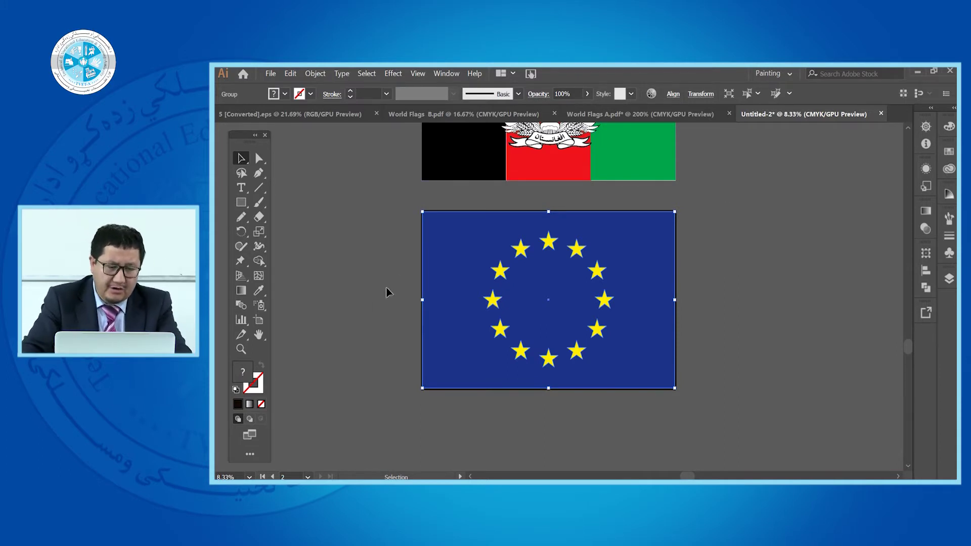
{"action": "left_click", "coordinate": [256, 323]}
{"action": "scroll", "coordinate": [567, 278], "scroll_direction": "down", "scroll_amount": 2}
{"action": "left_click_drag", "start_coordinate": [570, 302], "coordinate": [573, 403]}
{"action": "left_click", "coordinate": [241, 158]}
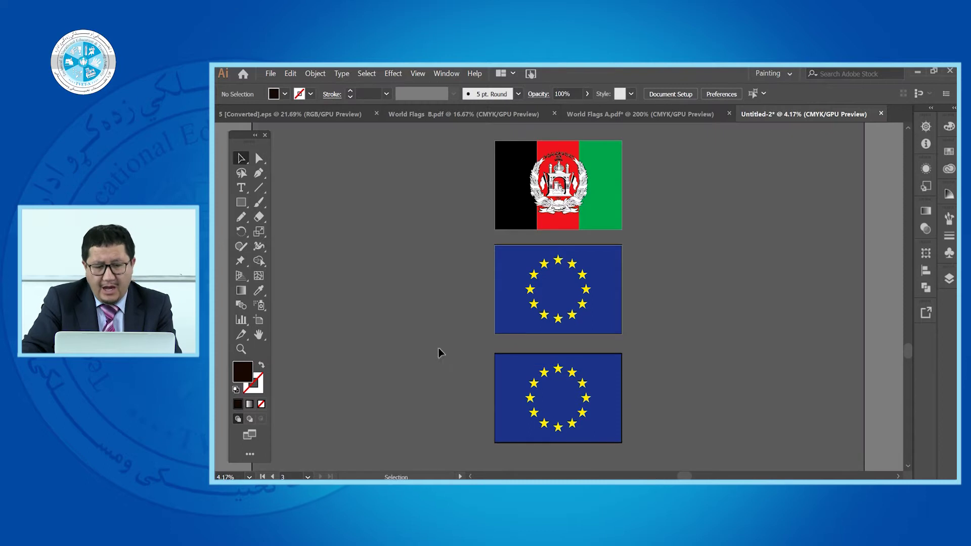
{"action": "left_click_drag", "start_coordinate": [442, 354], "coordinate": [628, 435]}
{"action": "key", "text": "Delete"}
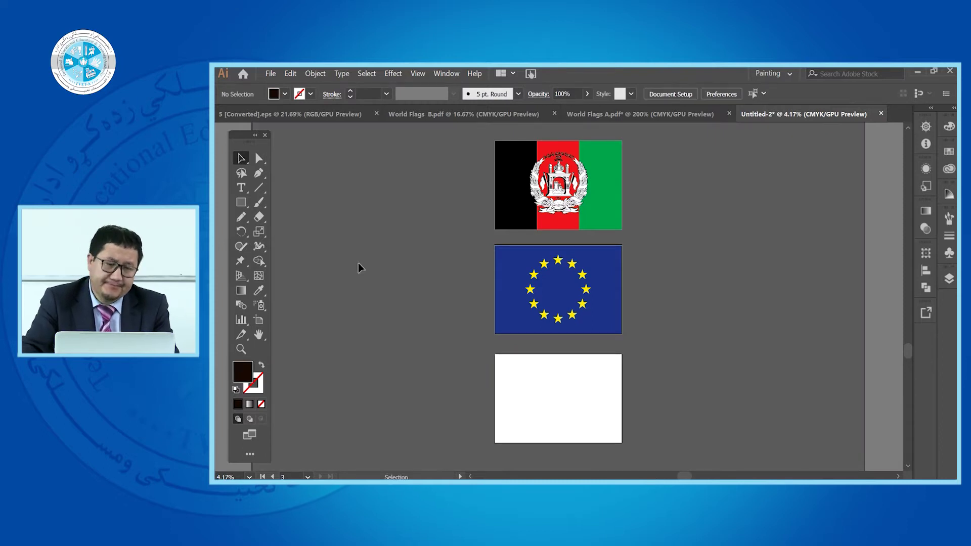
- Create a star with Radius 1 of 12 cm, Radius 2 of 1.7639 cm and 12 points near the blank artboard's centre
{"action": "left_click", "coordinate": [245, 203]}
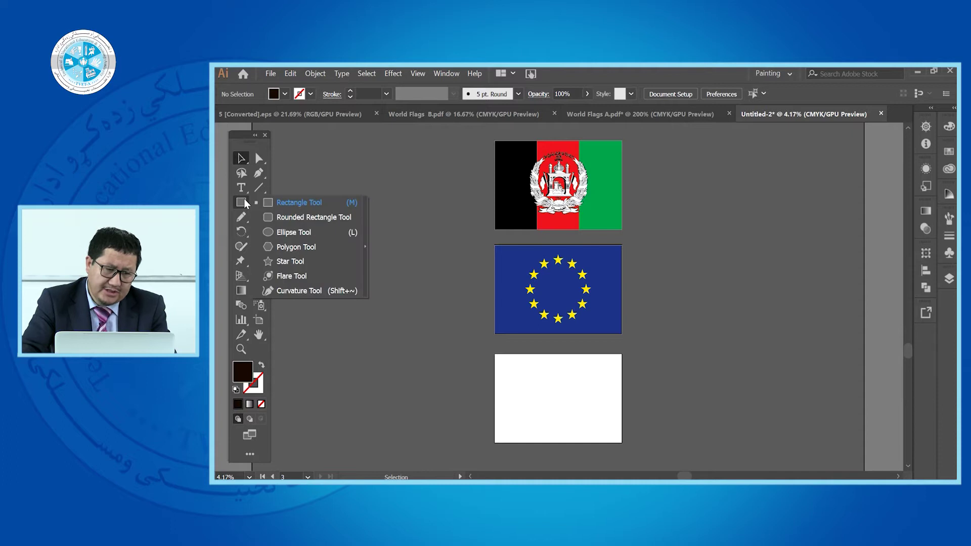
{"action": "left_click", "coordinate": [297, 263]}
{"action": "scroll", "coordinate": [520, 329], "scroll_direction": "down", "scroll_amount": 1}
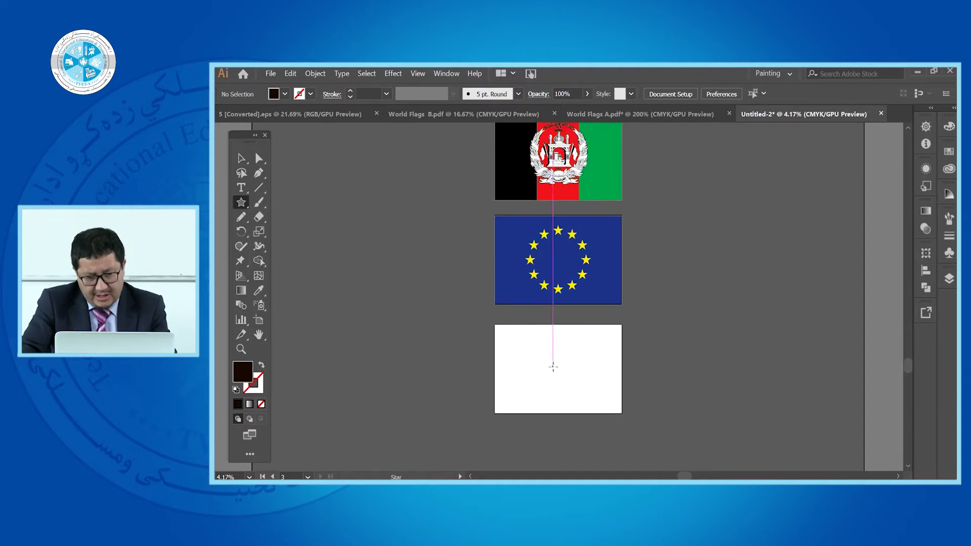
{"action": "scroll", "coordinate": [553, 367], "scroll_direction": "up", "scroll_amount": 2}
{"action": "left_click", "coordinate": [556, 367]}
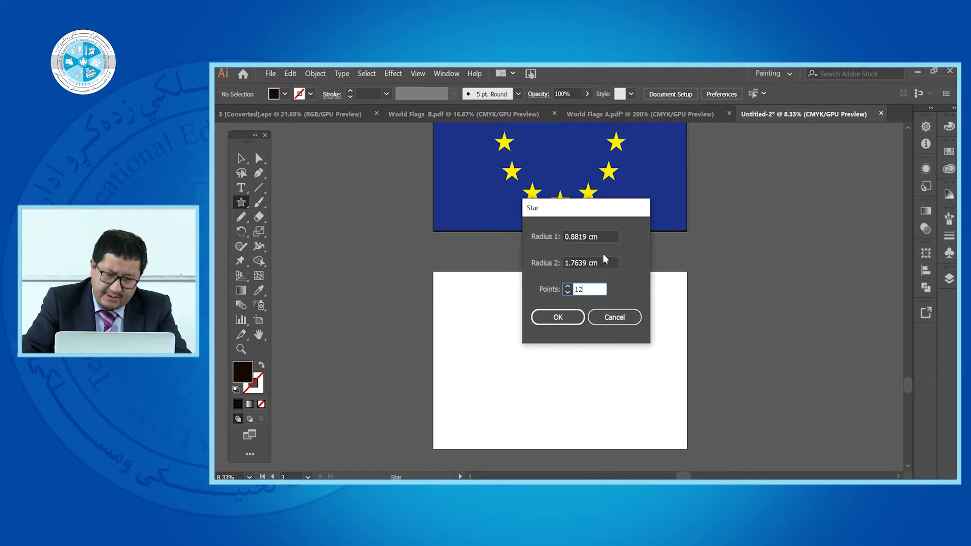
{"action": "left_click", "coordinate": [609, 236]}
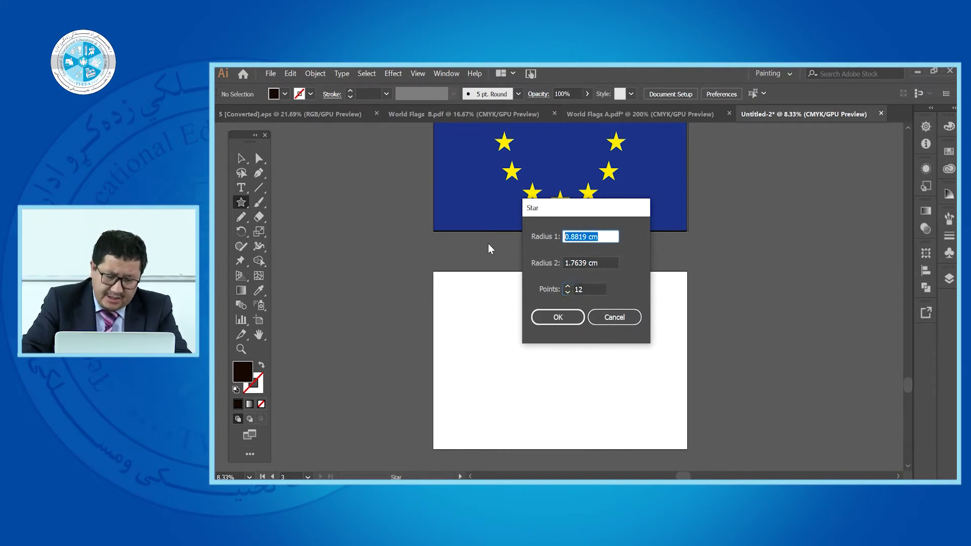
{"action": "type", "text": "12"}
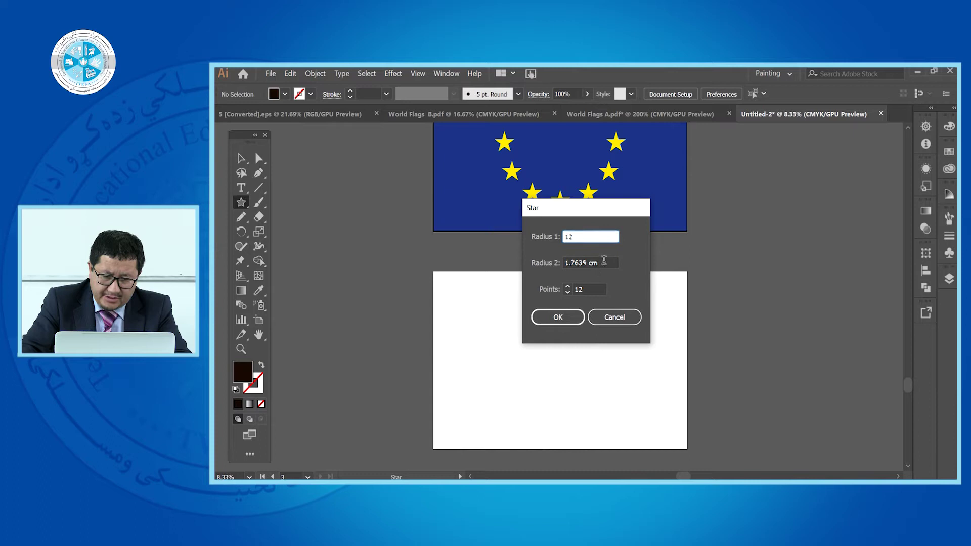
{"action": "key", "text": "Tab"}
{"action": "left_click", "coordinate": [552, 318]}
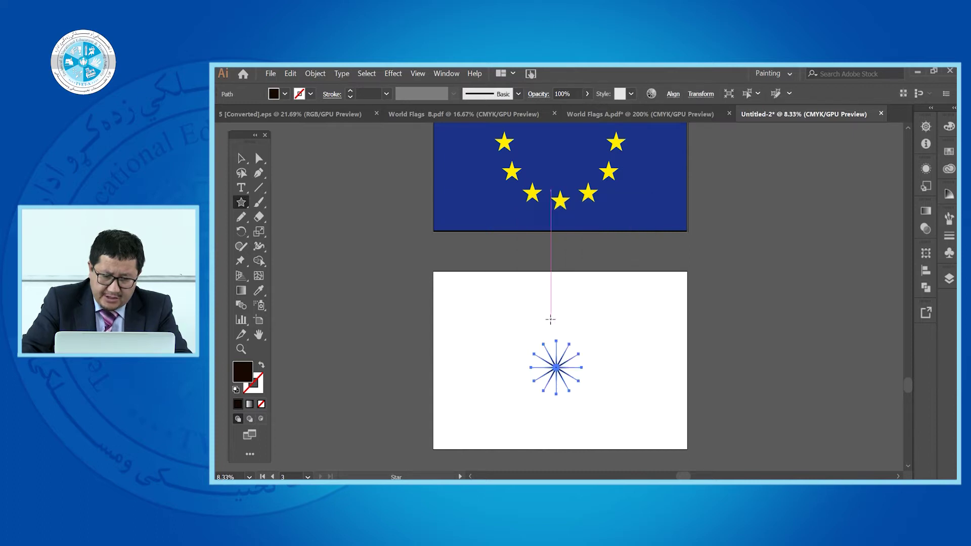
- Scale the 12-point star about its centre to roughly twice its size, then deselect it
{"action": "left_click", "coordinate": [245, 159]}
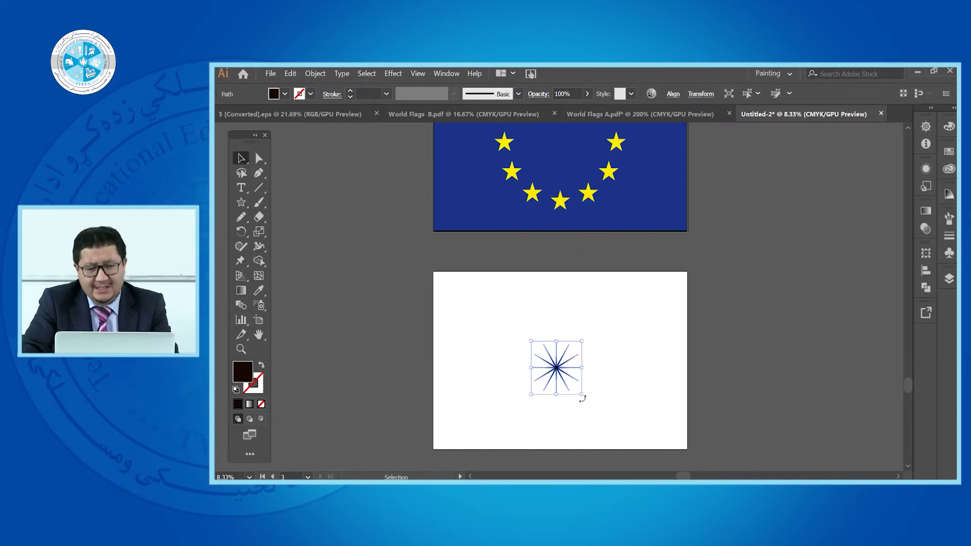
{"action": "left_click_drag", "start_coordinate": [582, 394], "coordinate": [639, 435]}
{"action": "left_click", "coordinate": [631, 369]}
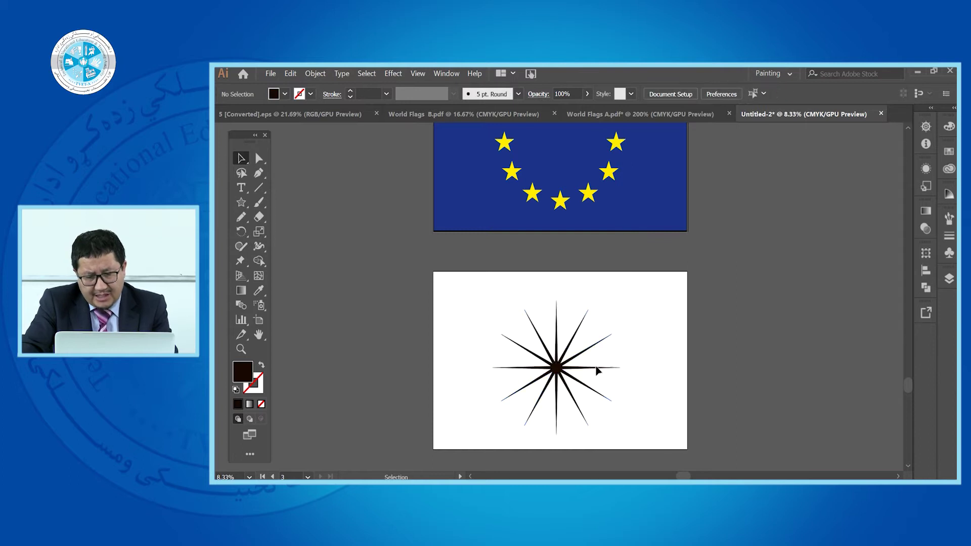
{"action": "scroll", "coordinate": [562, 369], "scroll_direction": "up", "scroll_amount": 1}
{"action": "scroll", "coordinate": [563, 369], "scroll_direction": "down", "scroll_amount": 1}
{"action": "left_click", "coordinate": [558, 368]}
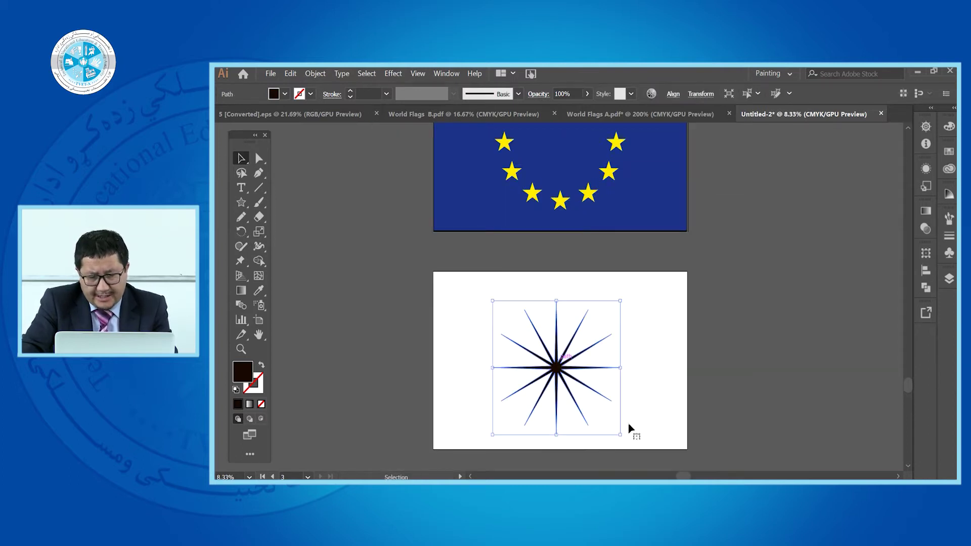
{"action": "left_click_drag", "start_coordinate": [620, 435], "coordinate": [607, 420]}
{"action": "left_click", "coordinate": [644, 373]}
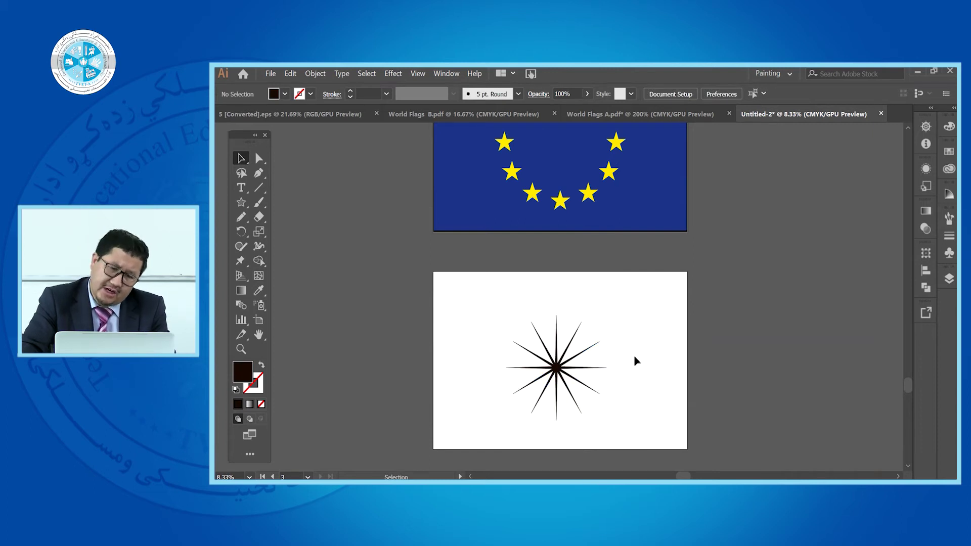
- Try a five-point star with Radius 1 of 12 cm and Radius 2 of 1 cm, then delete it
{"action": "scroll", "coordinate": [645, 340], "scroll_direction": "up", "scroll_amount": 3}
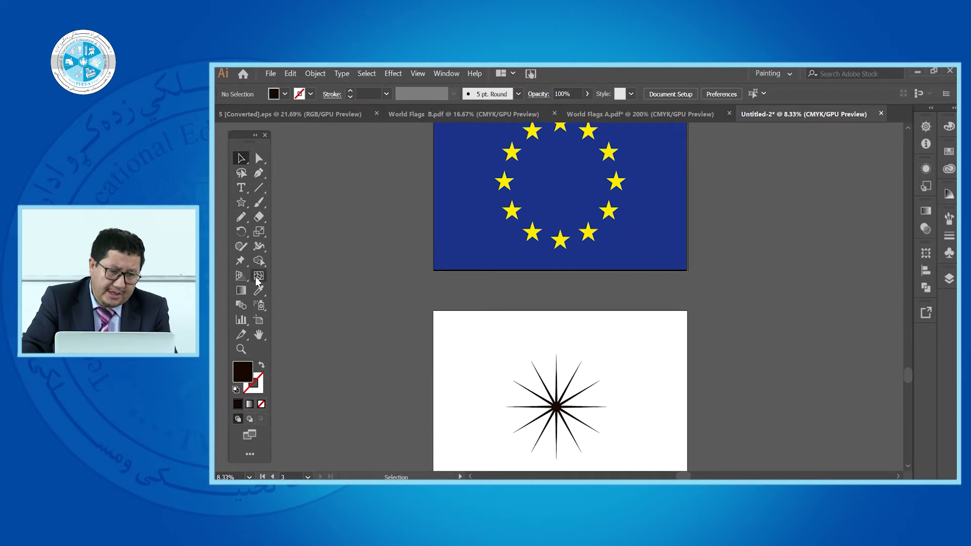
{"action": "left_click", "coordinate": [241, 202]}
{"action": "left_click", "coordinate": [650, 360]}
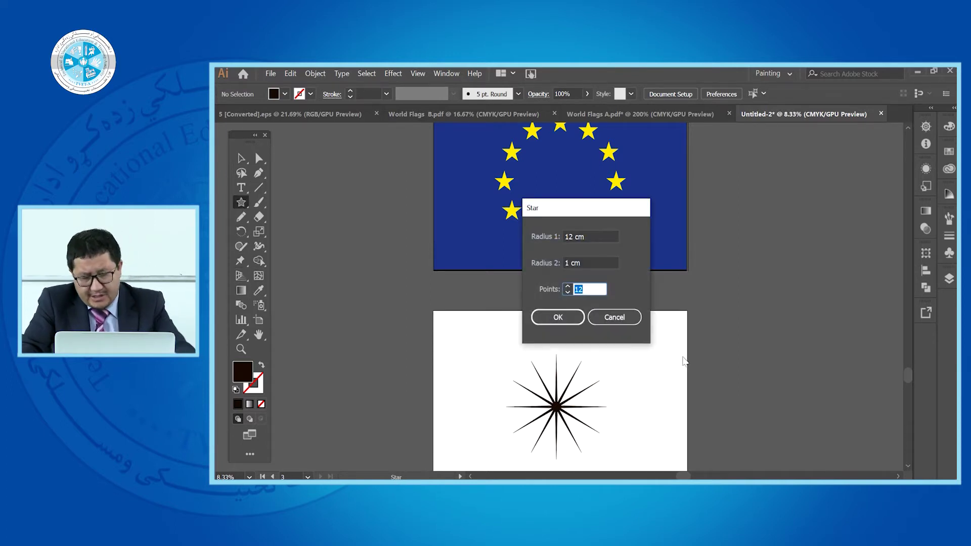
{"action": "left_click", "coordinate": [560, 317]}
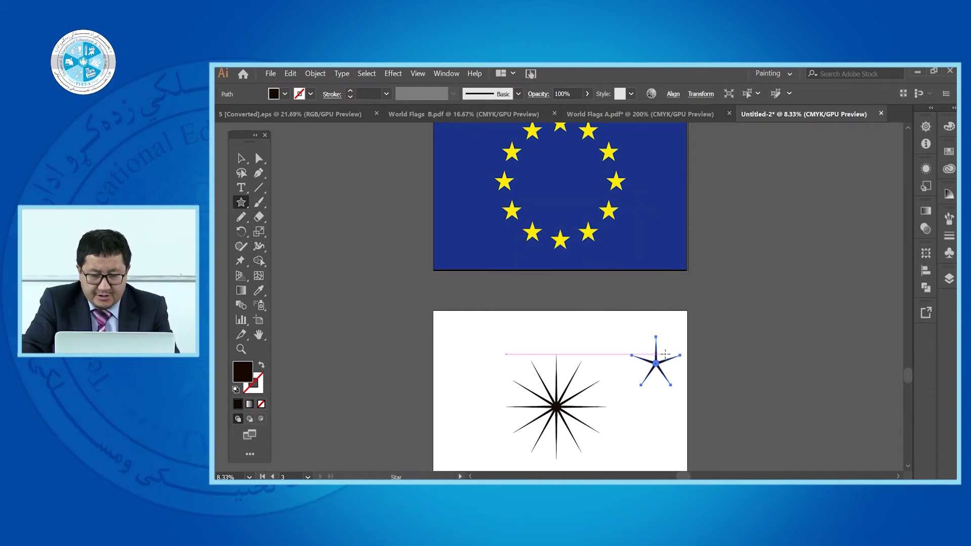
{"action": "key", "text": "Delete"}
- Try a five-point star with both radii set to 5 cm, then delete it
{"action": "left_click", "coordinate": [647, 350]}
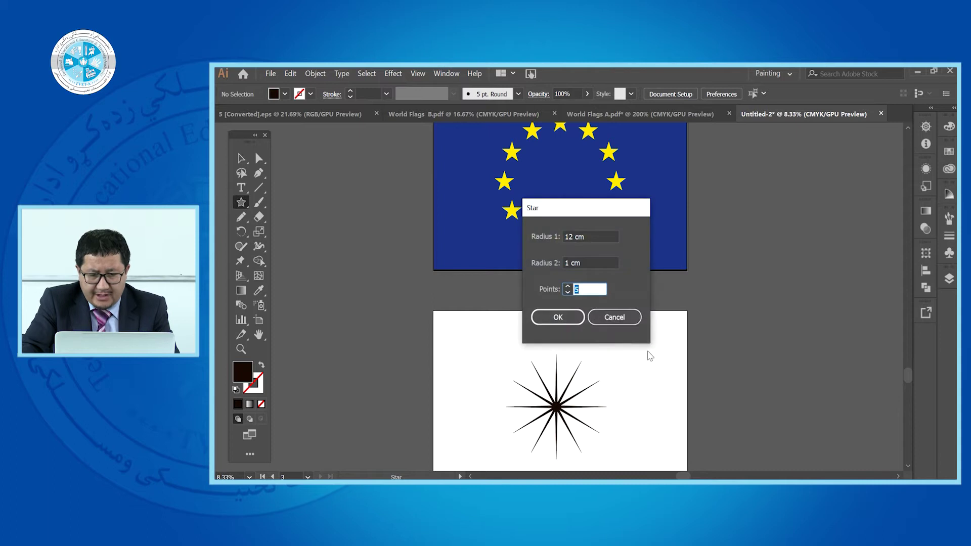
{"action": "left_click_drag", "start_coordinate": [597, 233], "coordinate": [455, 237]}
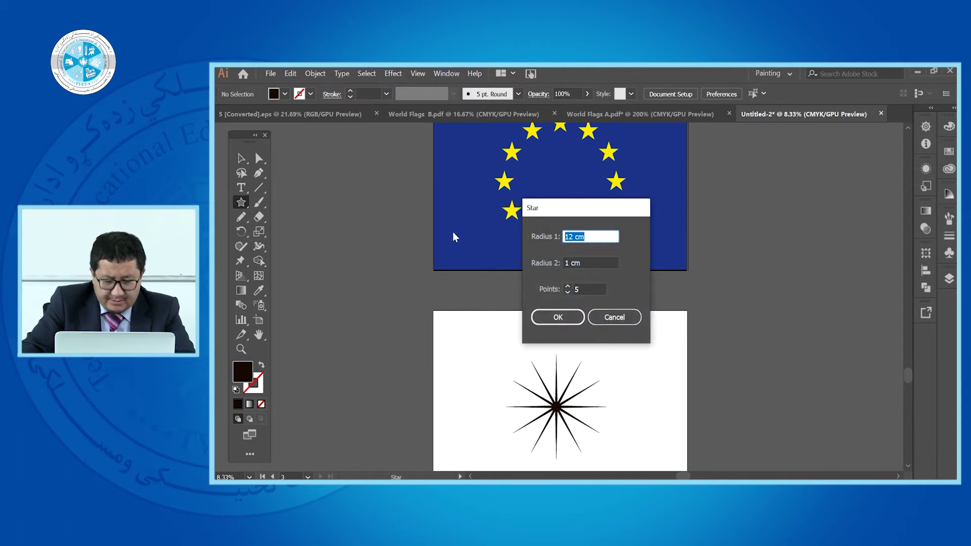
{"action": "type", "text": "5"}
{"action": "left_click_drag", "start_coordinate": [608, 263], "coordinate": [509, 266]}
{"action": "type", "text": "5"}
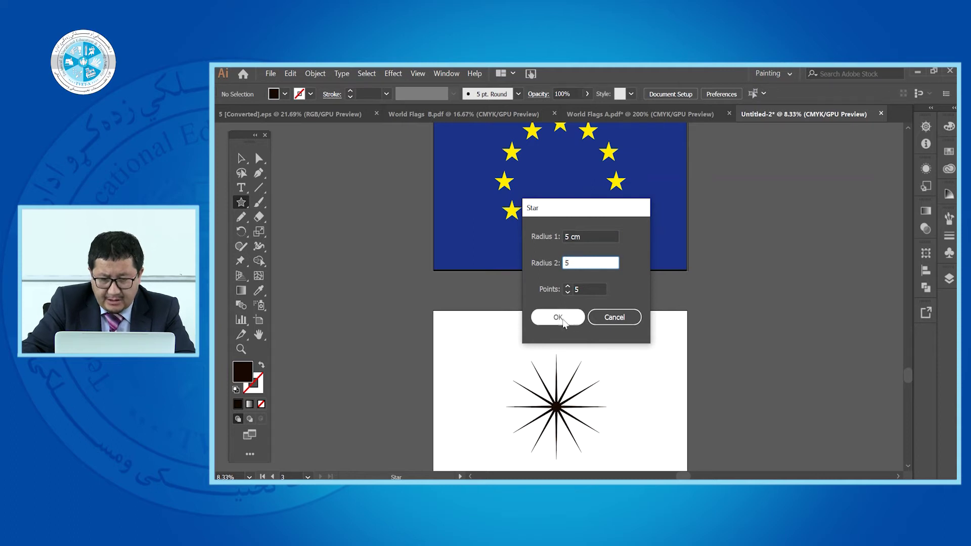
{"action": "left_click", "coordinate": [557, 317]}
{"action": "key", "text": "Delete"}
- Create a star with Radius 1 of 5 cm, Radius 2 of 2 cm and 5 points on the blank artboard, then deselect it
{"action": "left_click", "coordinate": [624, 350]}
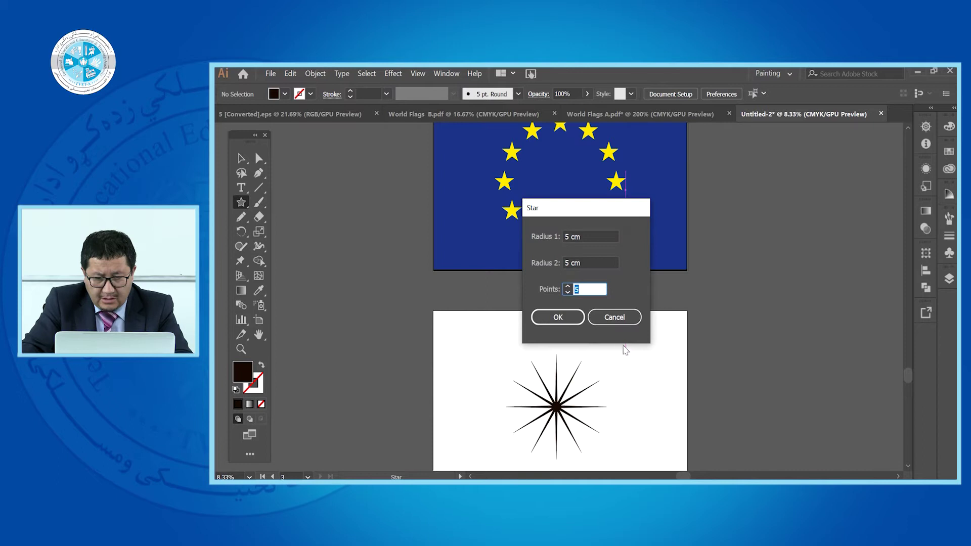
{"action": "left_click", "coordinate": [587, 262]}
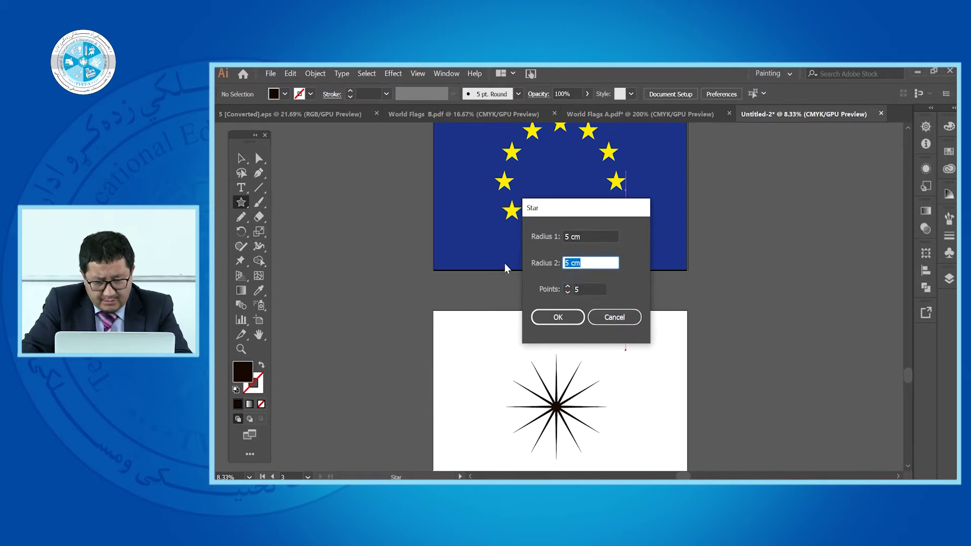
{"action": "left_click", "coordinate": [567, 318]}
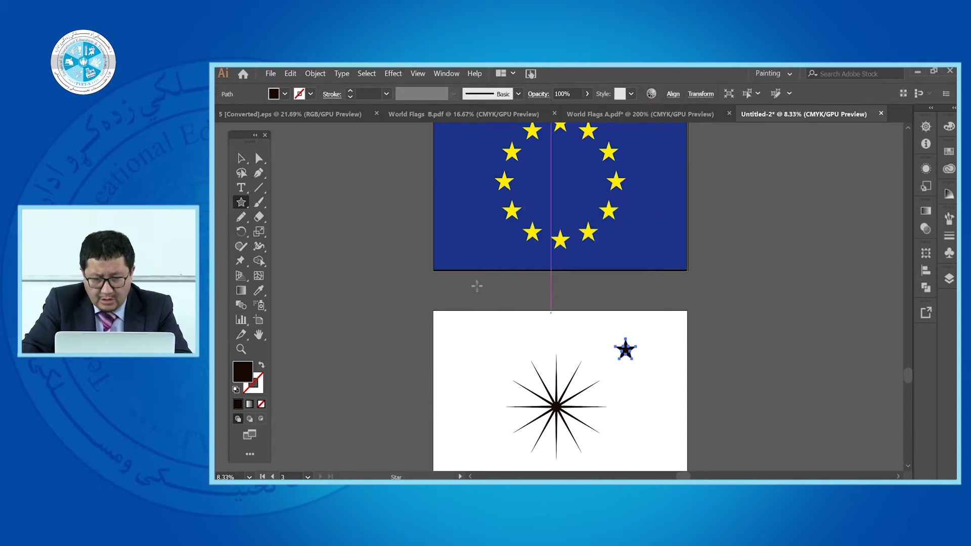
{"action": "left_click", "coordinate": [661, 355]}
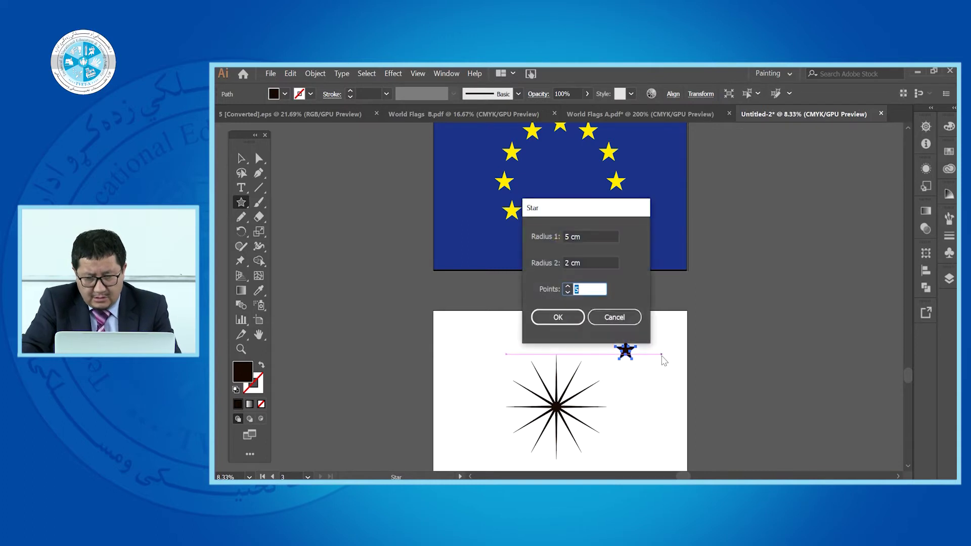
{"action": "left_click", "coordinate": [616, 317]}
{"action": "scroll", "coordinate": [638, 352], "scroll_direction": "up", "scroll_amount": 2}
{"action": "scroll", "coordinate": [638, 352], "scroll_direction": "up", "scroll_amount": 1}
{"action": "scroll", "coordinate": [637, 348], "scroll_direction": "down", "scroll_amount": 3}
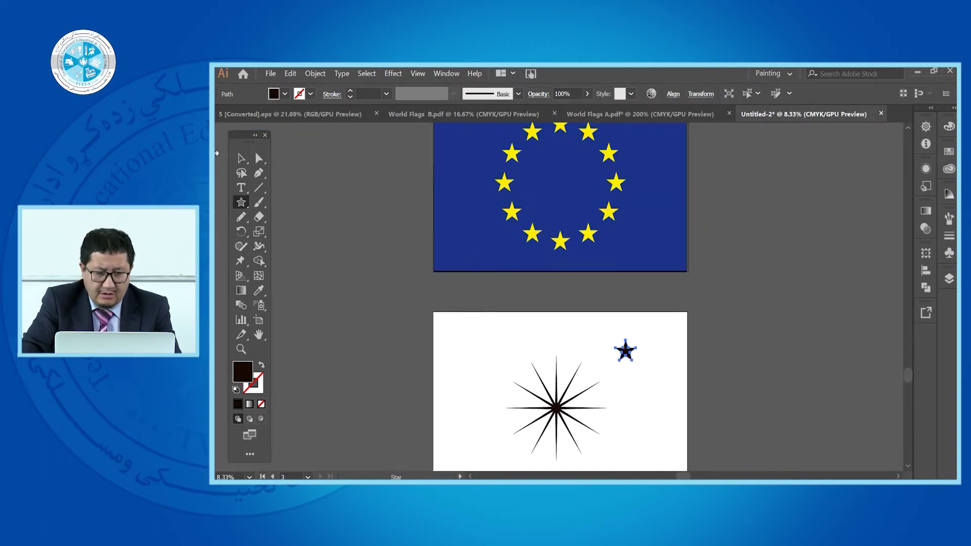
{"action": "left_click", "coordinate": [242, 159]}
{"action": "left_click", "coordinate": [669, 342]}
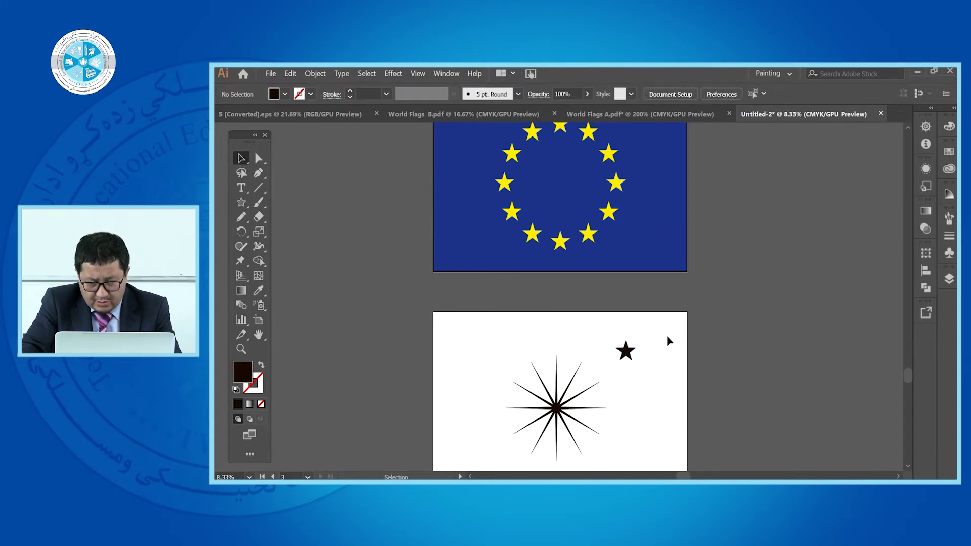
- Place the small star over the reference flag's bottom star and the 12-point star at the centre of its star circle
{"action": "left_click_drag", "start_coordinate": [627, 357], "coordinate": [563, 248]}
{"action": "left_click", "coordinate": [564, 199]}
{"action": "left_click", "coordinate": [619, 388]}
{"action": "left_click_drag", "start_coordinate": [556, 413], "coordinate": [610, 197]}
{"action": "scroll", "coordinate": [560, 185], "scroll_direction": "up", "scroll_amount": 3}
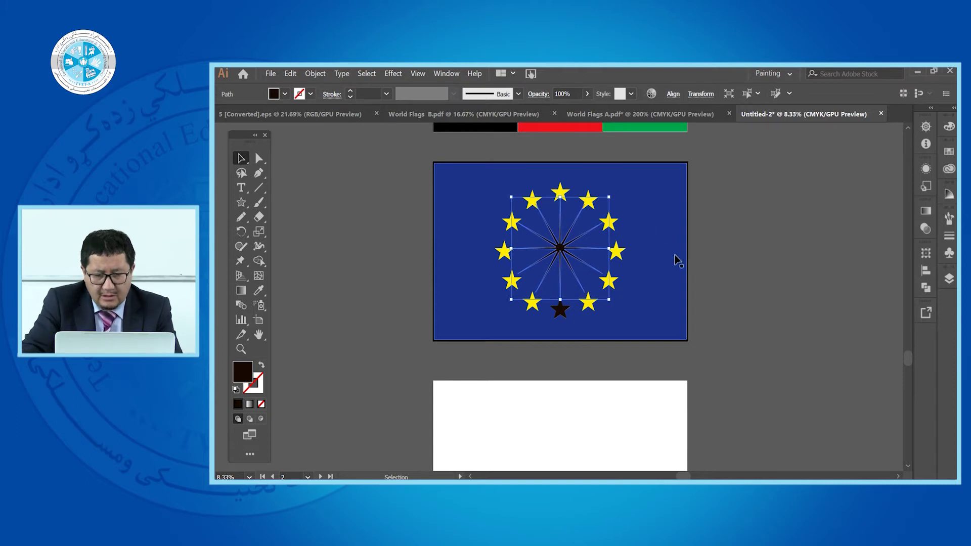
- Move the 12-point star and the small star together straight down onto the blank artboard
{"action": "key", "text": "ctrl+minus"}
{"action": "key", "text": "ctrl+minus"}
{"action": "left_click_drag", "start_coordinate": [555, 284], "coordinate": [555, 390]}
{"action": "left_click", "coordinate": [607, 395]}
{"action": "key", "text": "ctrl+plus"}
{"action": "scroll", "coordinate": [567, 362], "scroll_direction": "down", "scroll_amount": 1}
{"action": "left_click", "coordinate": [582, 324]}
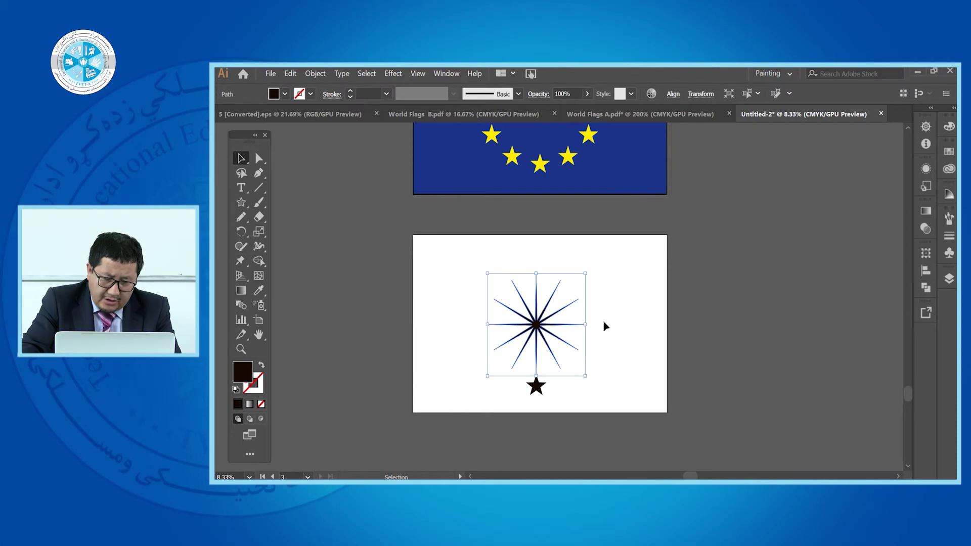
- Recolour the small black star with the yellow sampled from a star on the reference flag
{"action": "left_click", "coordinate": [557, 381]}
{"action": "left_click", "coordinate": [539, 390]}
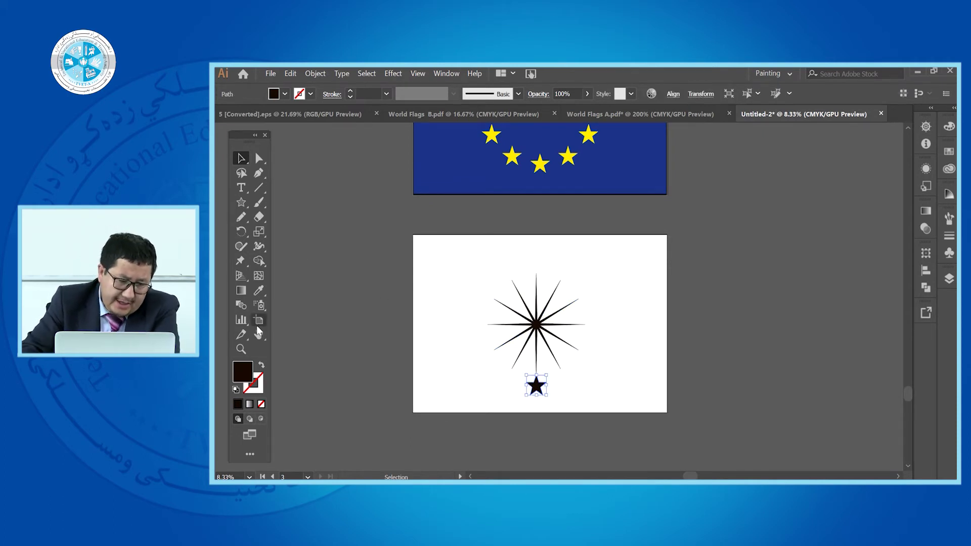
{"action": "left_click", "coordinate": [258, 291]}
{"action": "left_click", "coordinate": [508, 150]}
{"action": "left_click", "coordinate": [509, 155]}
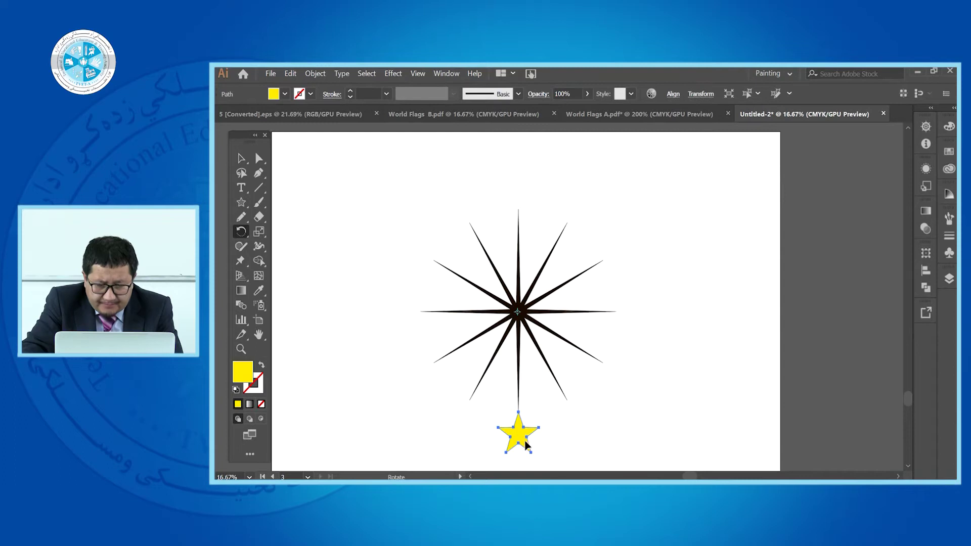
- Rotate copies of the yellow star around the guide's centre to form a ring of 12, then delete the black 12-point guide star
{"action": "left_click_drag", "start_coordinate": [526, 444], "coordinate": [418, 386]}
{"action": "key", "text": "ctrl+minus"}
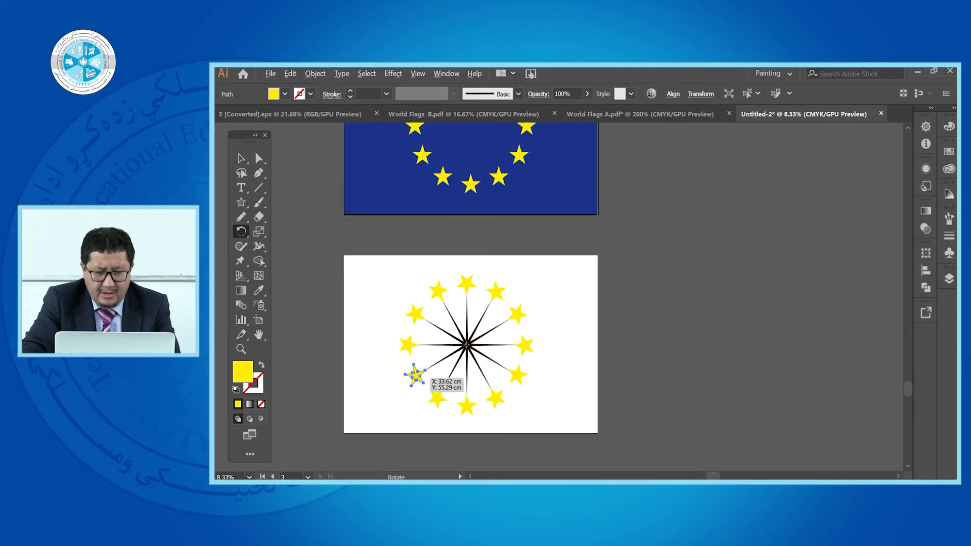
{"action": "left_click", "coordinate": [245, 165]}
{"action": "left_click", "coordinate": [581, 288]}
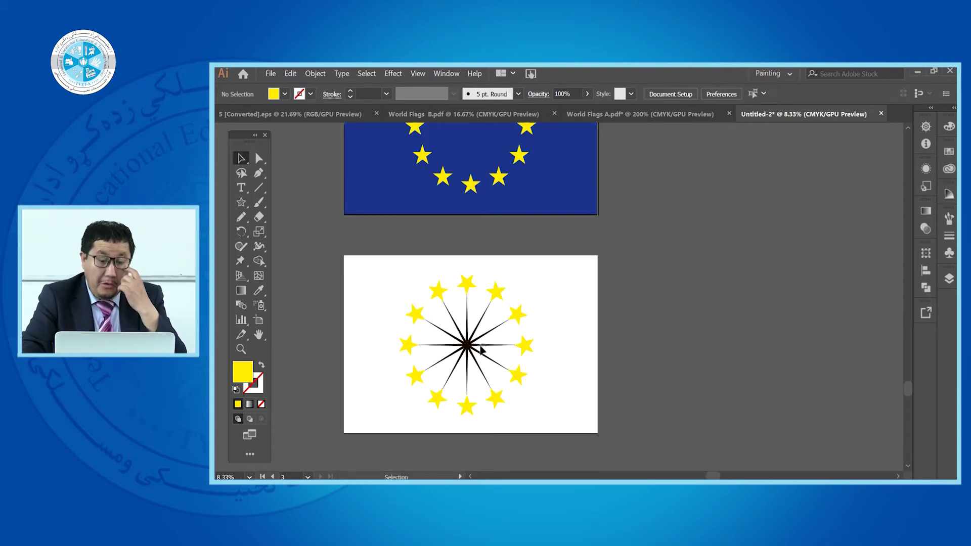
{"action": "left_click", "coordinate": [479, 346]}
{"action": "key", "text": "Delete"}
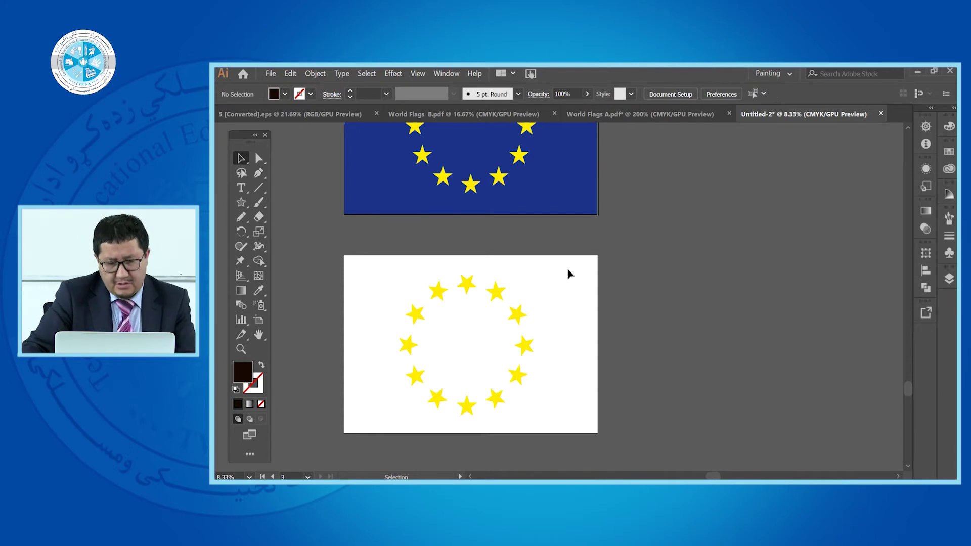
- Draw a rectangle covering the new artboard and fill it with the blue sampled from the reference flag
{"action": "left_click", "coordinate": [241, 203]}
{"action": "left_click", "coordinate": [278, 204]}
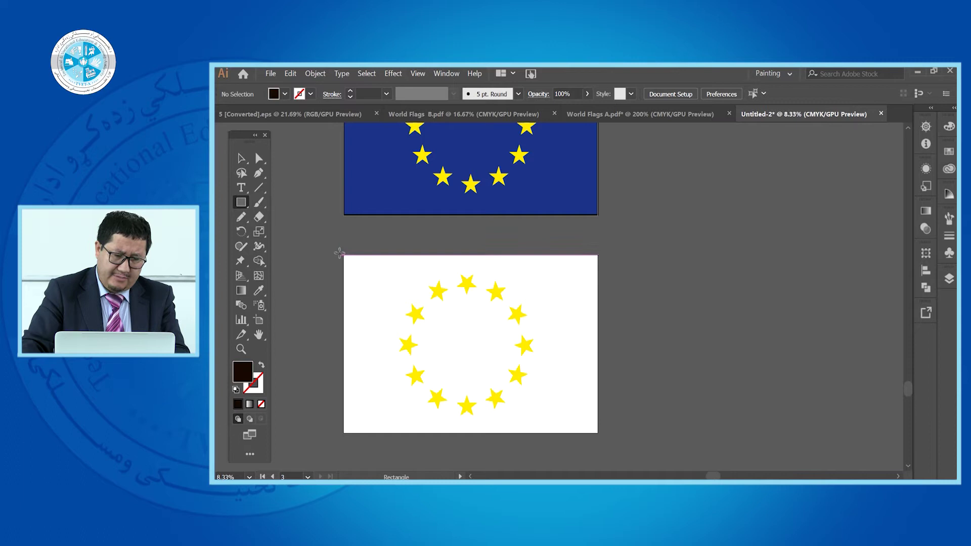
{"action": "left_click_drag", "start_coordinate": [344, 257], "coordinate": [598, 433]}
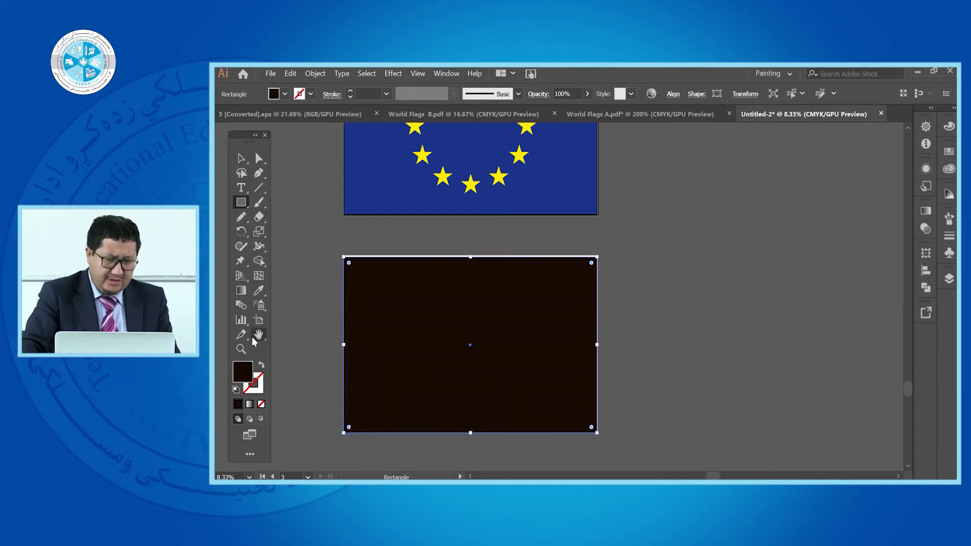
{"action": "left_click", "coordinate": [259, 290]}
{"action": "left_click", "coordinate": [397, 175]}
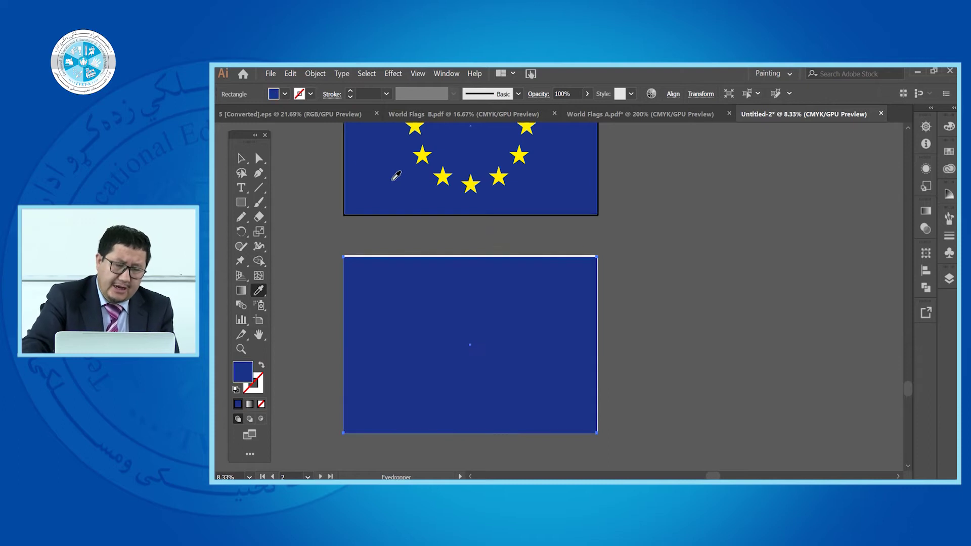
- Send the blue rectangle behind the yellow stars
{"action": "left_click", "coordinate": [247, 157]}
{"action": "right_click", "coordinate": [542, 319]}
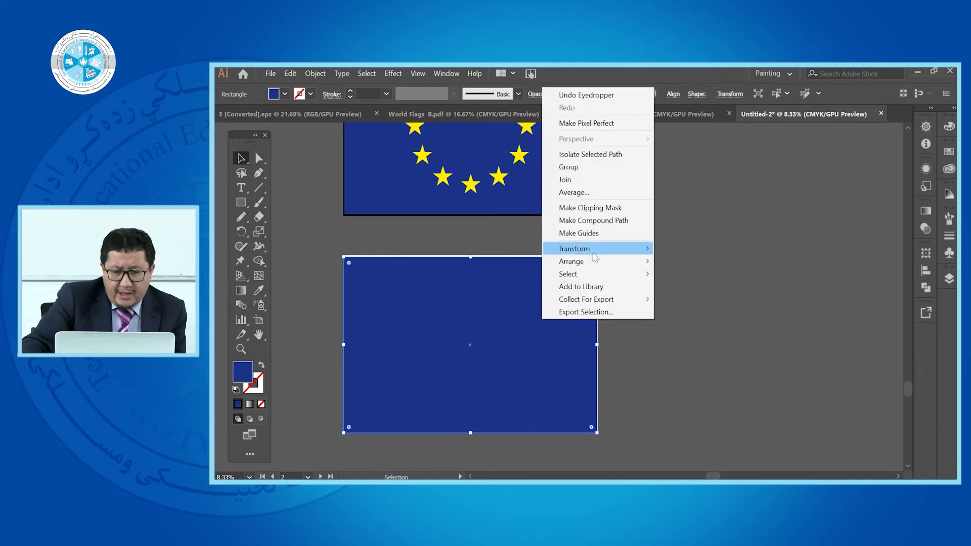
{"action": "mouse_move", "coordinate": [595, 263]}
{"action": "left_click", "coordinate": [700, 300]}
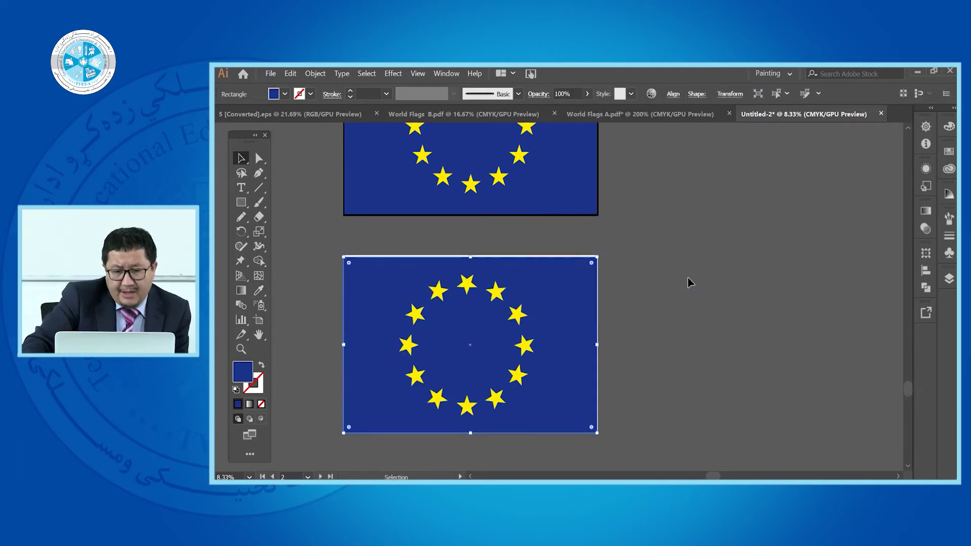
- Stretch the blue rectangle's upper edge to meet the artboard's upper edge, then deselect it
{"action": "left_click", "coordinate": [470, 262]}
{"action": "left_click_drag", "start_coordinate": [470, 256], "coordinate": [471, 254]}
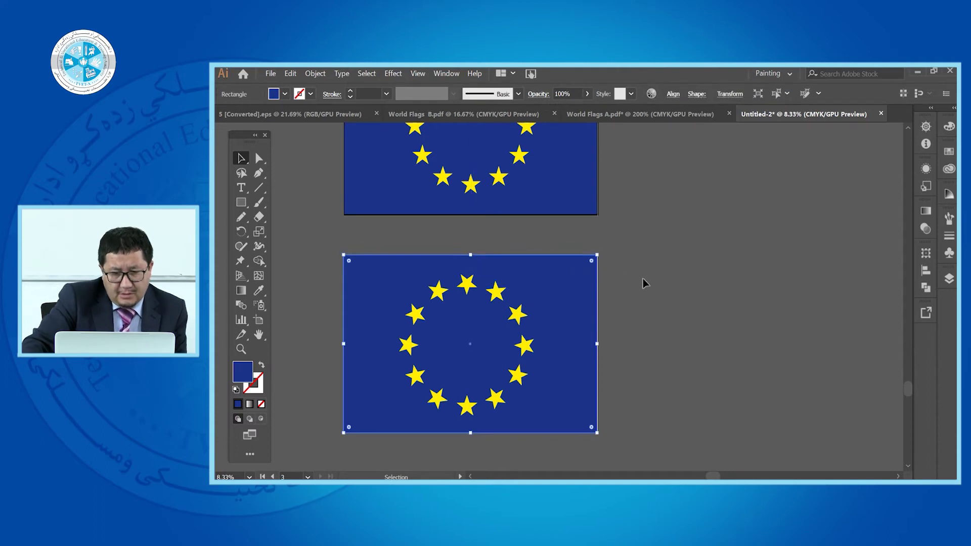
{"action": "left_click", "coordinate": [644, 282]}
- Show the rulers and place a horizontal and a vertical guide through the blue rectangle's centre
{"action": "left_click", "coordinate": [567, 322]}
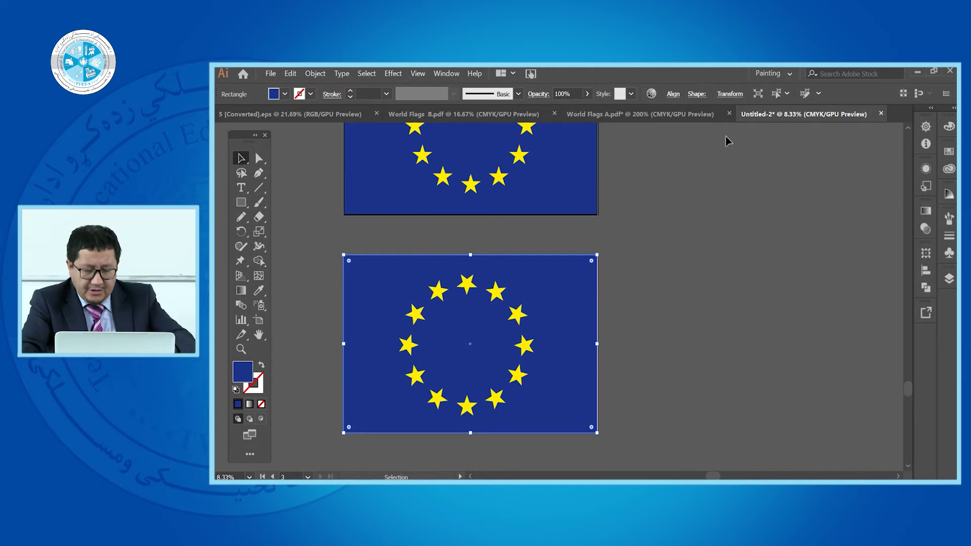
{"action": "key", "text": "ctrl+r"}
{"action": "left_click_drag", "start_coordinate": [717, 128], "coordinate": [698, 309]}
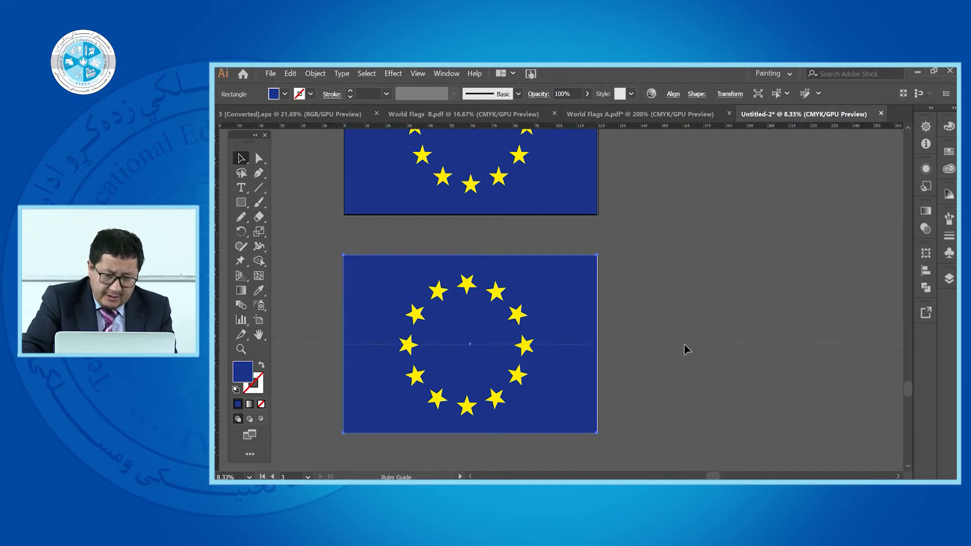
{"action": "left_click_drag", "start_coordinate": [684, 344], "coordinate": [683, 345]}
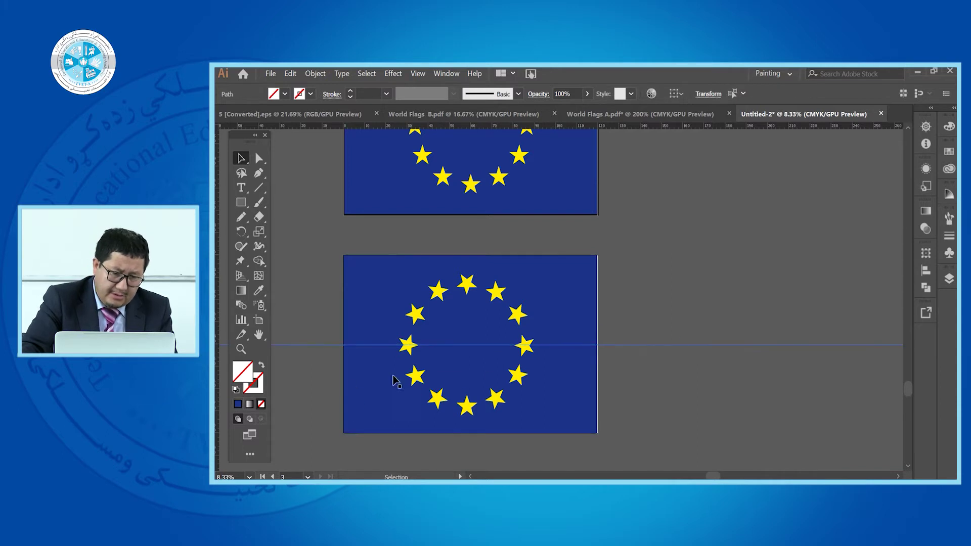
{"action": "left_click", "coordinate": [362, 399]}
{"action": "left_click_drag", "start_coordinate": [219, 423], "coordinate": [216, 420]}
{"action": "left_click_drag", "start_coordinate": [471, 354], "coordinate": [472, 357]}
{"action": "left_click", "coordinate": [533, 306]}
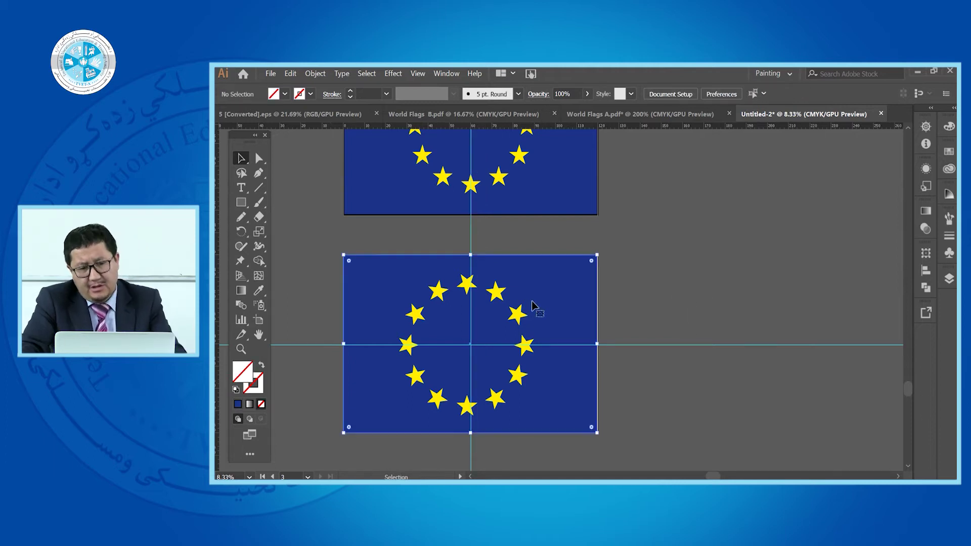
- Select the ring of stars without the blue rectangle and nudge it right until it is horizontally centred on the flag
{"action": "left_click", "coordinate": [371, 236]}
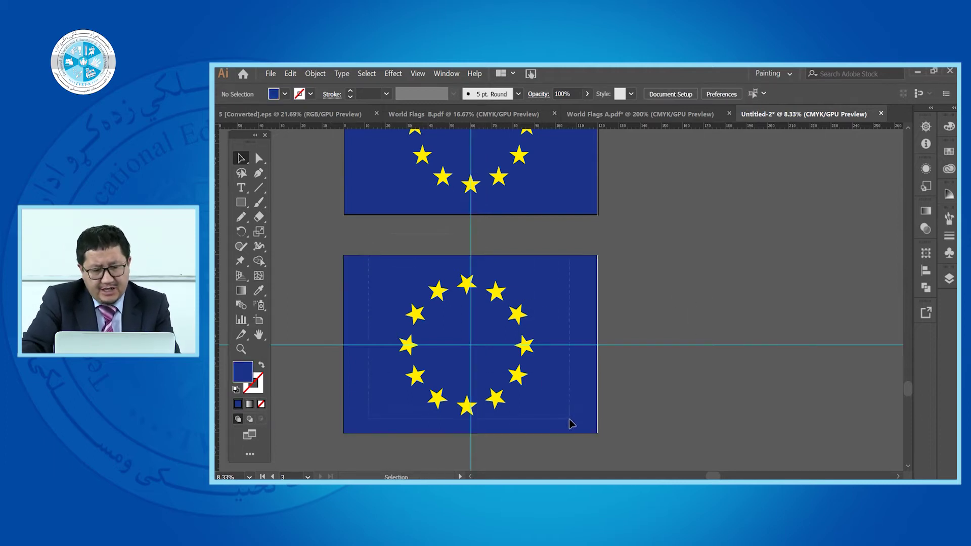
{"action": "left_click", "coordinate": [564, 358]}
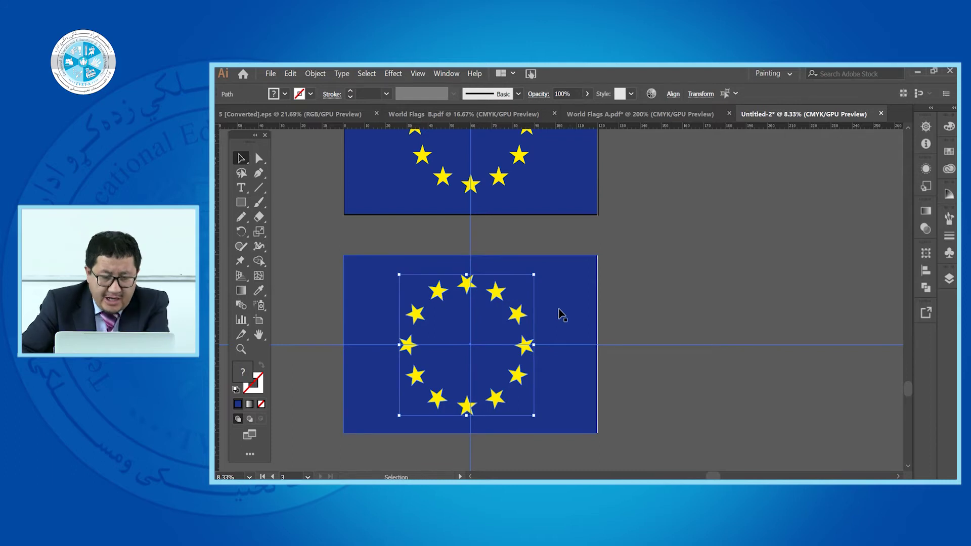
{"action": "key", "text": "Right"}
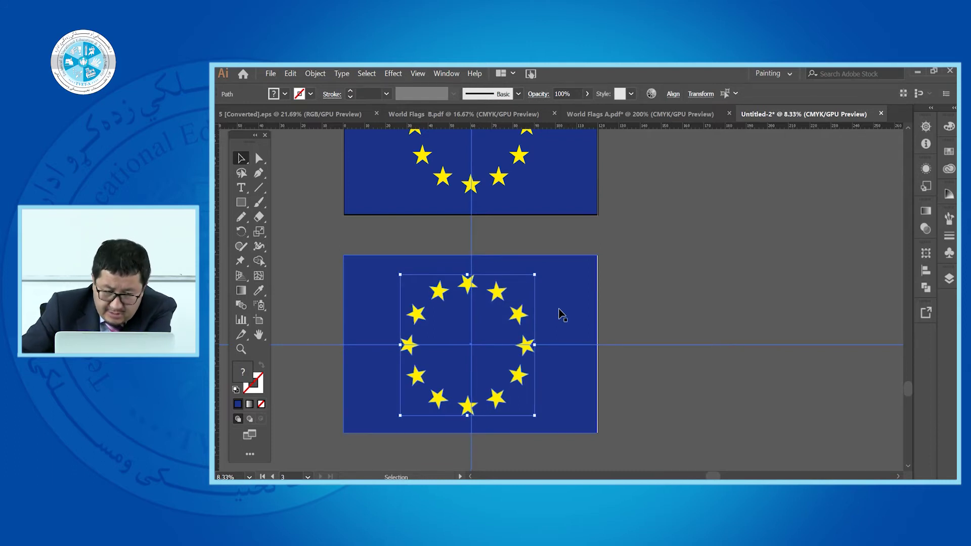
{"action": "key", "text": "Right"}
{"action": "key", "text": "Right"}
{"action": "key", "text": "Right"}
{"action": "key", "text": "Right"}
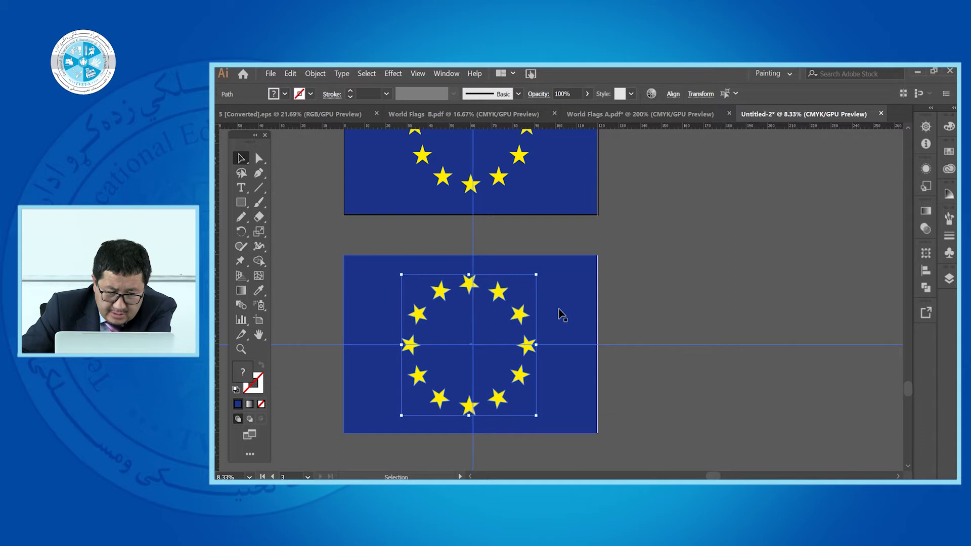
{"action": "key", "text": "Right"}
{"action": "key", "text": "Right"}
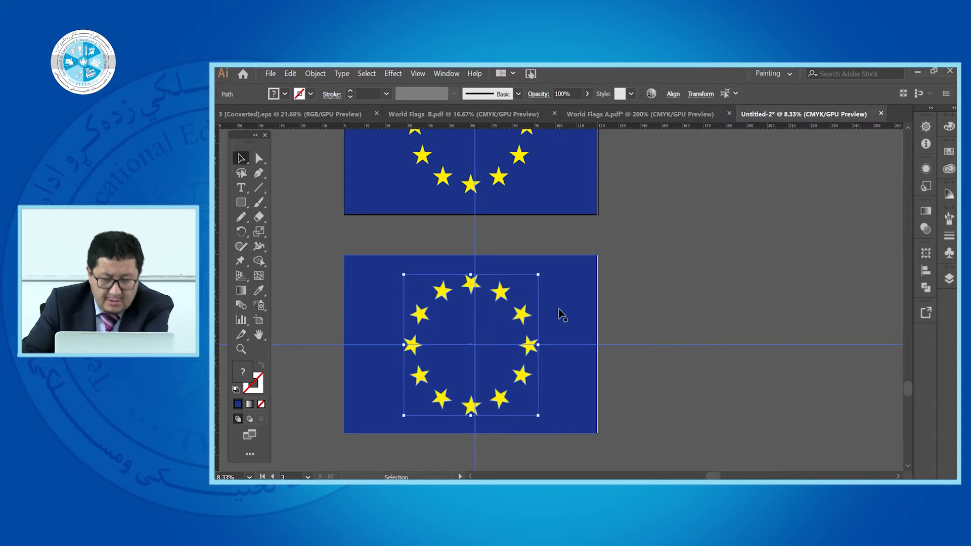
{"action": "left_click", "coordinate": [732, 275]}
{"action": "left_click", "coordinate": [560, 325]}
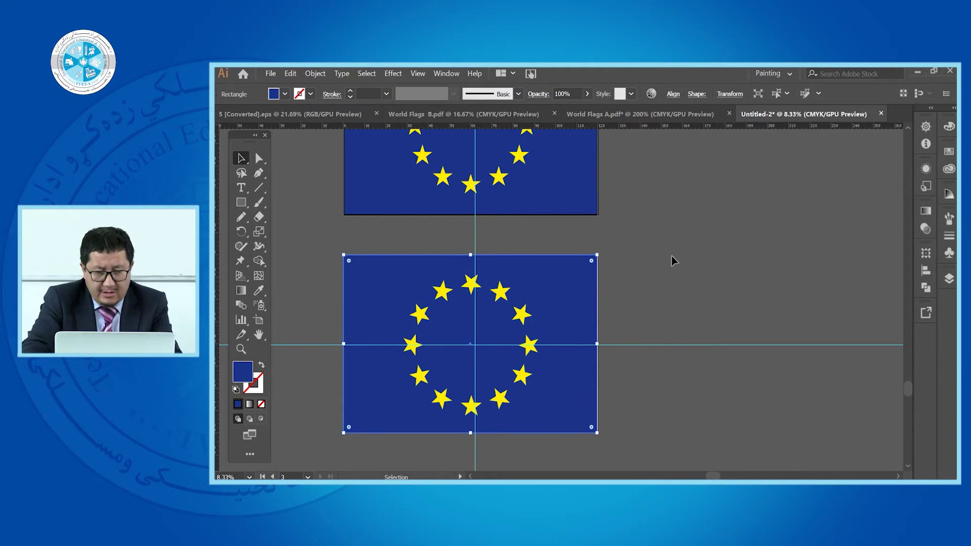
- Move the vertical guide onto the blue rectangle's exact centre and lock the guides
{"action": "left_click", "coordinate": [540, 249]}
{"action": "key", "text": "slash"}
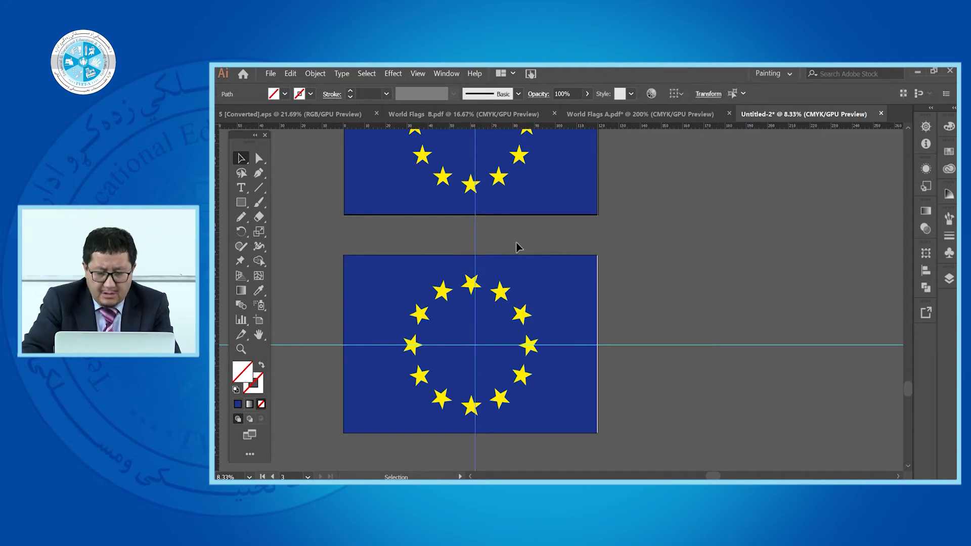
{"action": "left_click", "coordinate": [590, 302]}
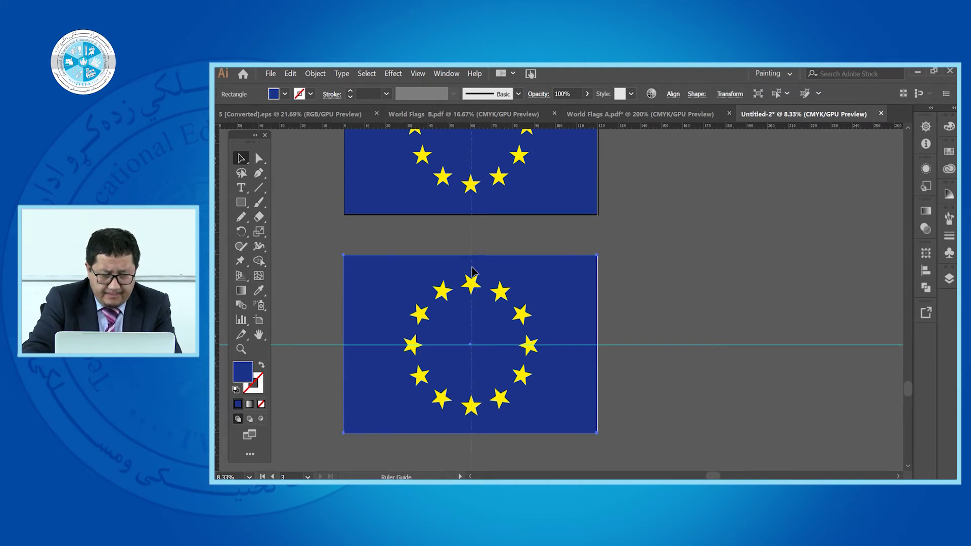
{"action": "left_click_drag", "start_coordinate": [471, 273], "coordinate": [471, 273]}
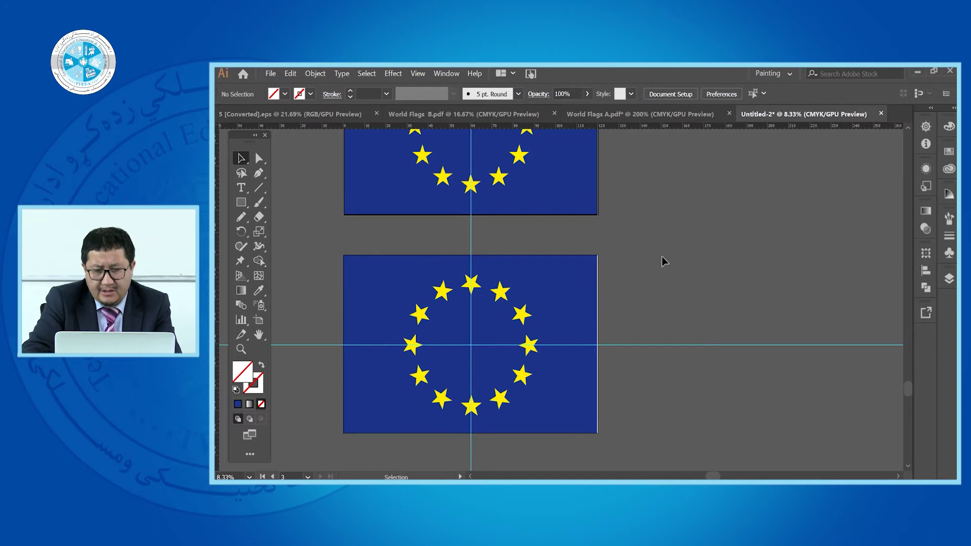
{"action": "right_click", "coordinate": [663, 260]}
{"action": "left_click", "coordinate": [703, 359]}
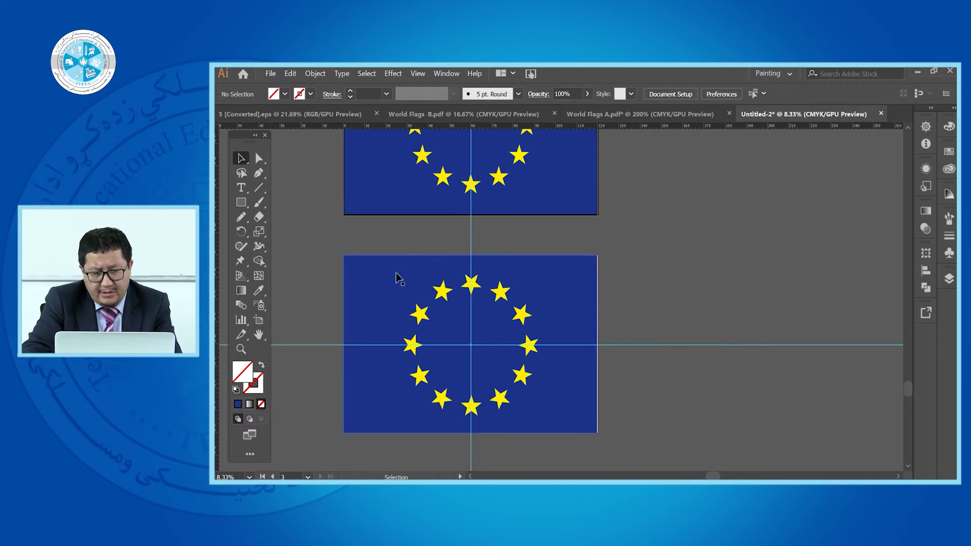
- Select the ring of stars without the blue rectangle to check its centring against the guides, and deselect it
{"action": "key", "text": "ctrl+a"}
{"action": "left_click", "coordinate": [564, 399], "text": "shift"}
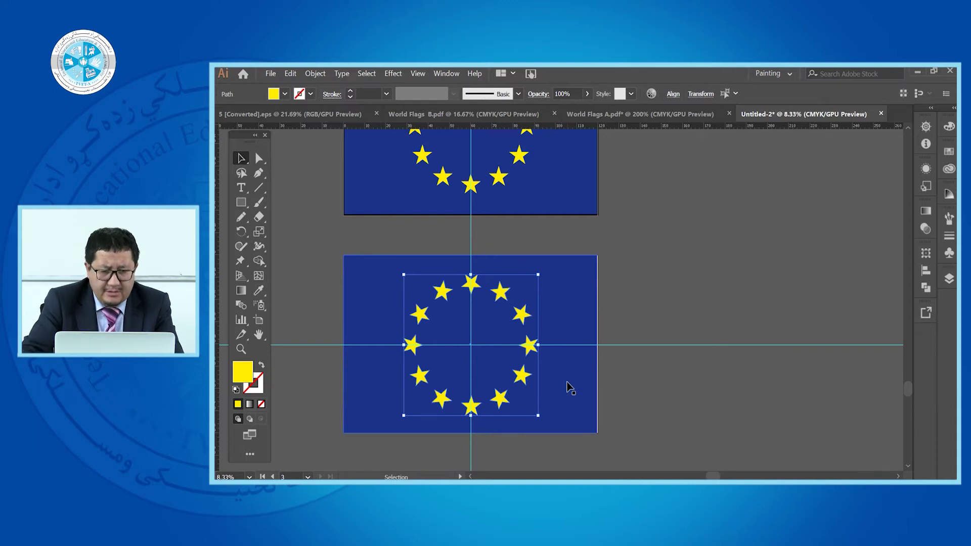
{"action": "left_click", "coordinate": [685, 256]}
{"action": "key", "text": "ctrl+minus"}
{"action": "key", "text": "ctrl+minus"}
{"action": "key", "text": "ctrl+minus"}
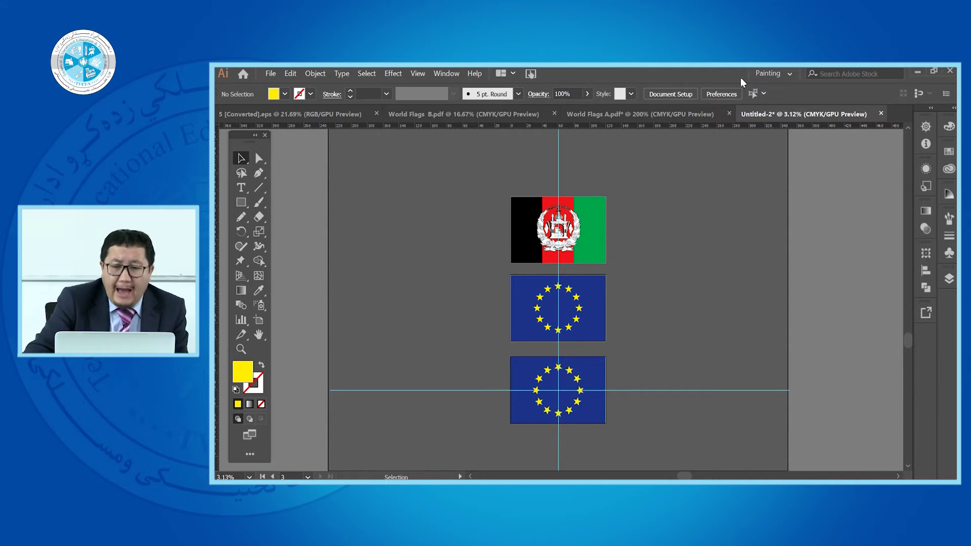
- Find the Indian flag in World Flags A.pdf, cut it with its shadow, and return to the Untitled-2 document
{"action": "left_click", "coordinate": [676, 114]}
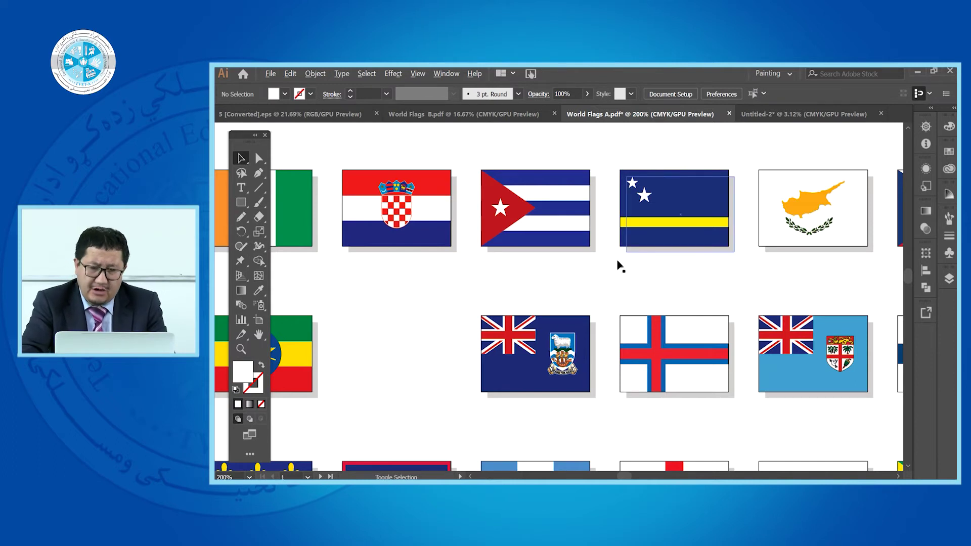
{"action": "scroll", "coordinate": [618, 266], "scroll_direction": "down", "scroll_amount": 2}
{"action": "scroll", "coordinate": [618, 266], "scroll_direction": "down", "scroll_amount": 3}
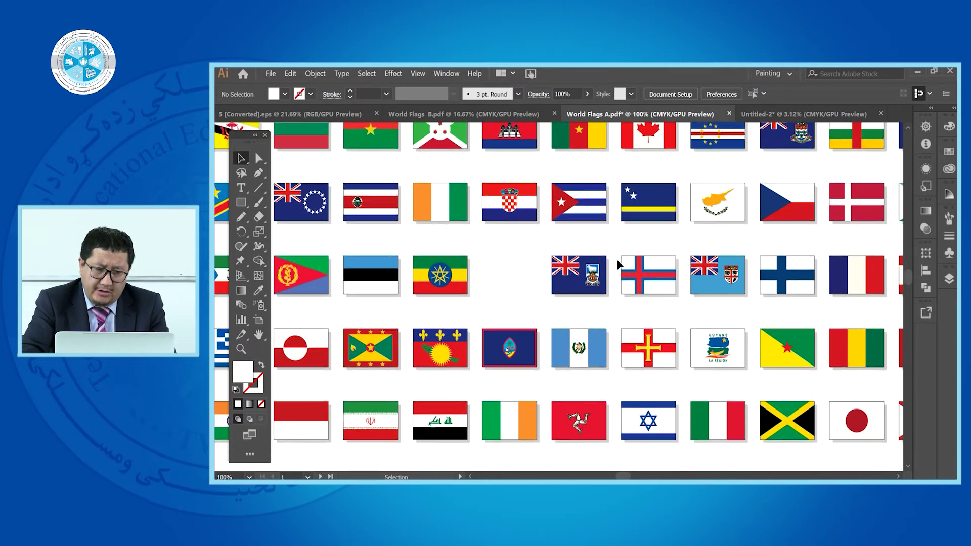
{"action": "scroll", "coordinate": [618, 265], "scroll_direction": "left", "scroll_amount": 3}
{"action": "scroll", "coordinate": [618, 264], "scroll_direction": "left", "scroll_amount": 4}
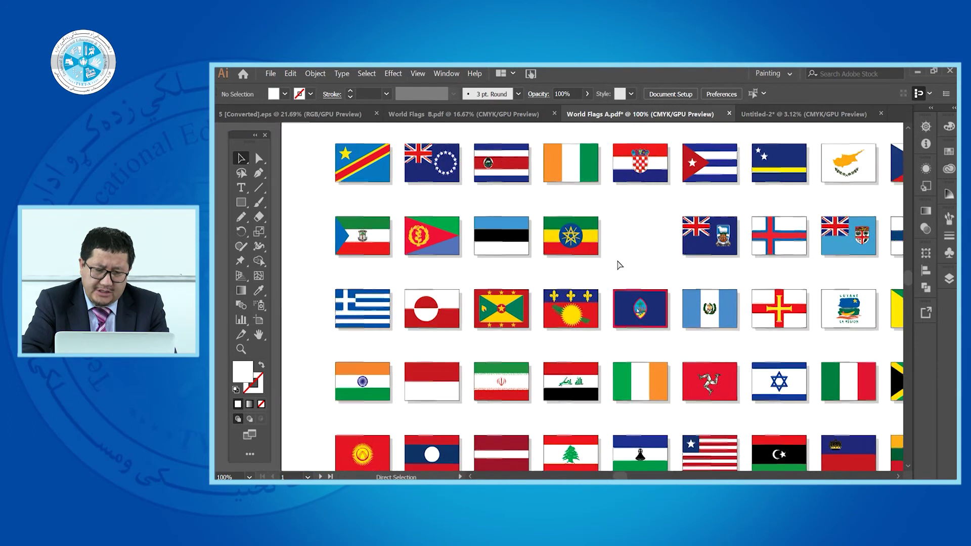
{"action": "scroll", "coordinate": [618, 264], "scroll_direction": "down", "scroll_amount": 2}
{"action": "scroll", "coordinate": [617, 263], "scroll_direction": "down", "scroll_amount": 3}
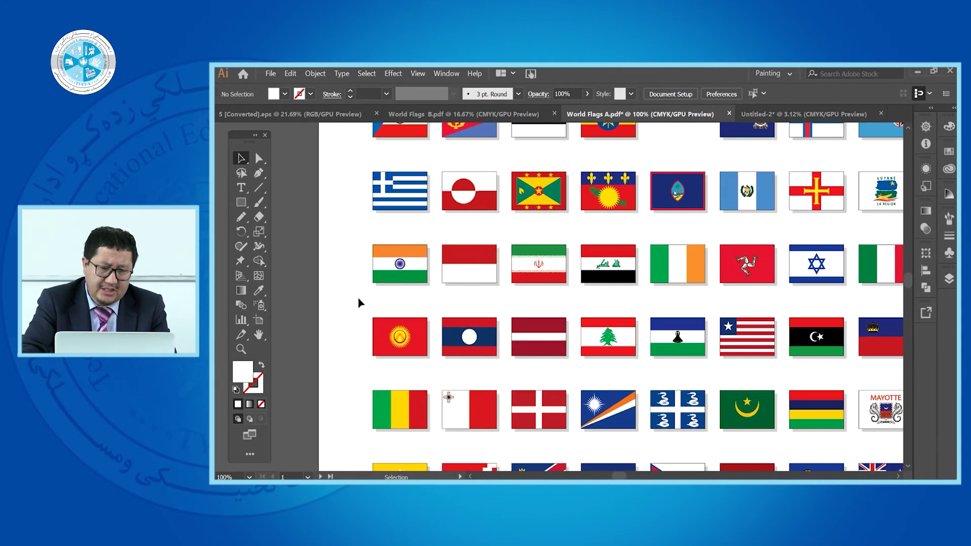
{"action": "scroll", "coordinate": [394, 271], "scroll_direction": "up", "scroll_amount": 7}
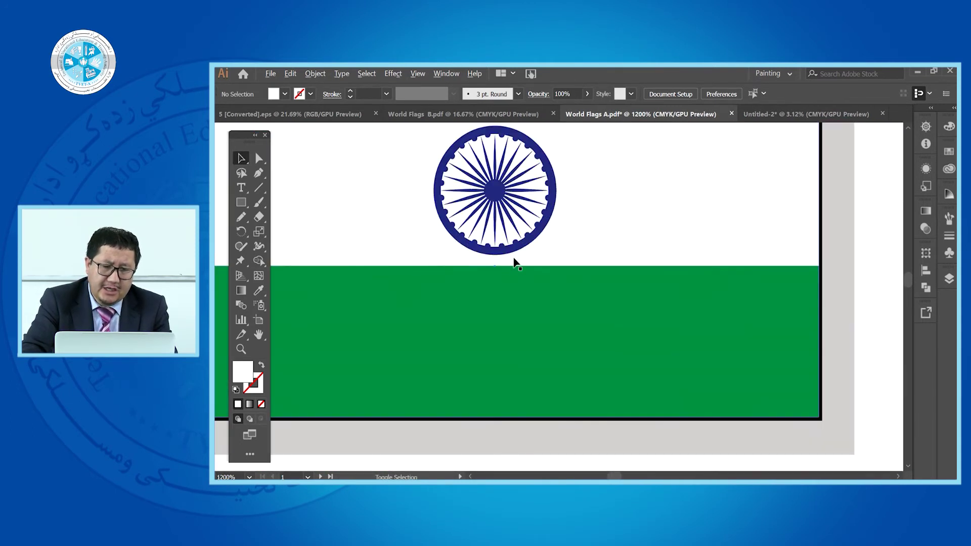
{"action": "scroll", "coordinate": [514, 263], "scroll_direction": "down", "scroll_amount": 4}
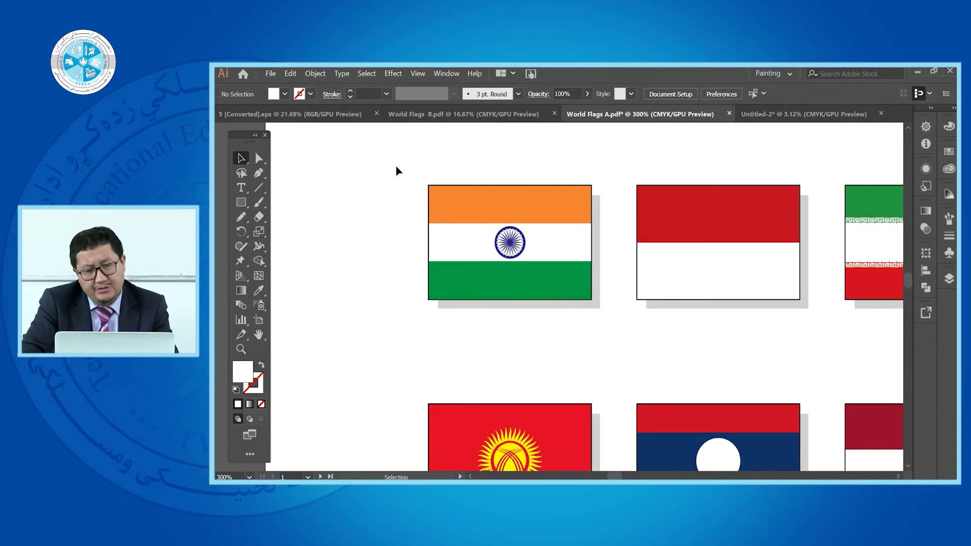
{"action": "left_click", "coordinate": [611, 342]}
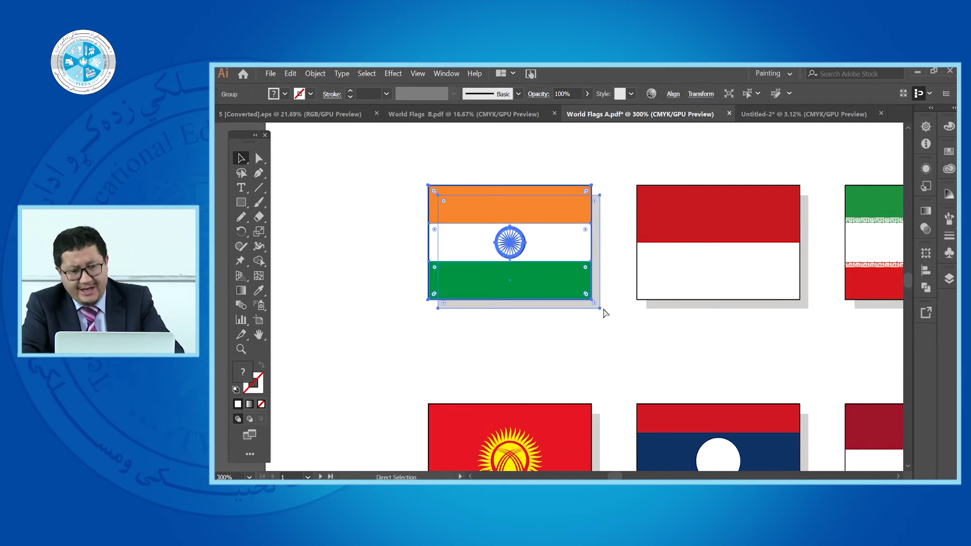
{"action": "key", "text": "Delete"}
{"action": "left_click", "coordinate": [804, 115]}
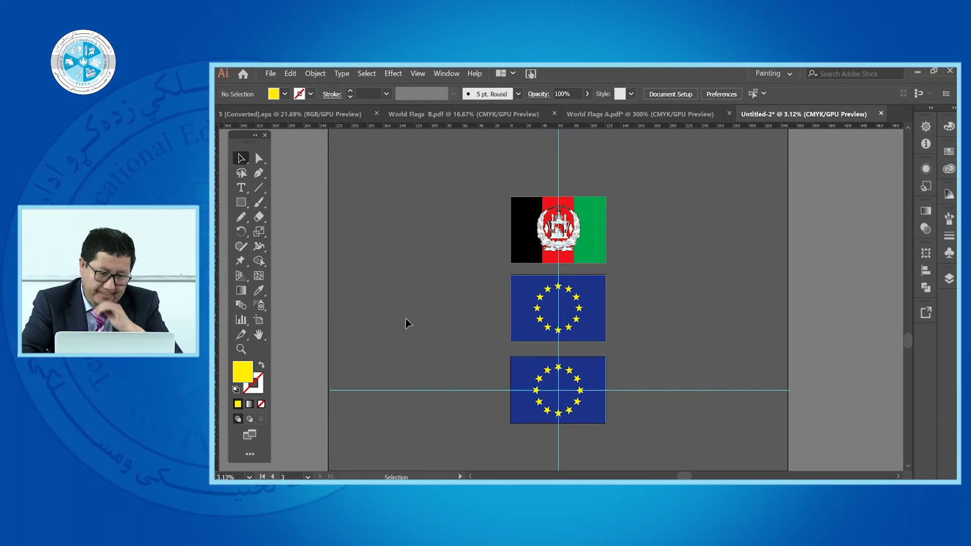
- Duplicate the third artboard with its rebuilt European Union flag alongside the original
{"action": "left_click", "coordinate": [258, 320]}
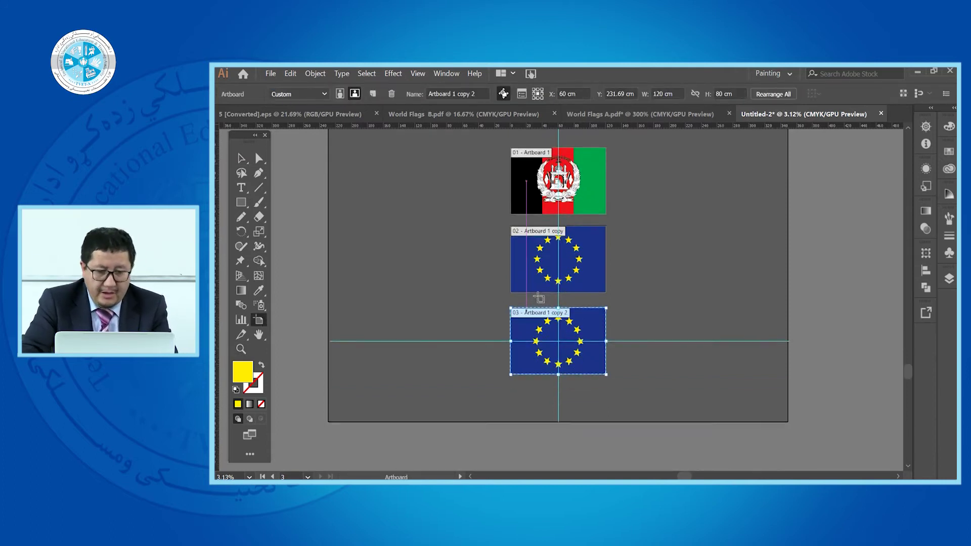
{"action": "scroll", "coordinate": [563, 291], "scroll_direction": "down", "scroll_amount": 3}
{"action": "left_click_drag", "start_coordinate": [563, 291], "coordinate": [673, 291]}
{"action": "left_click", "coordinate": [241, 158]}
- Try dragging the reference European Union flag off the second artboard, undo that, and delete the flag instead
{"action": "left_click_drag", "start_coordinate": [601, 231], "coordinate": [745, 356]}
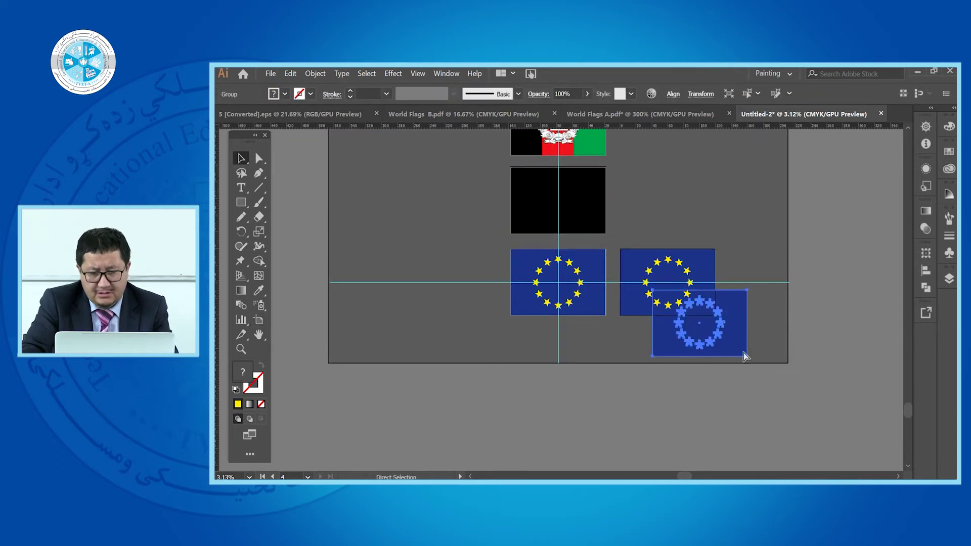
{"action": "key", "text": "ctrl+z"}
{"action": "left_click", "coordinate": [713, 256]}
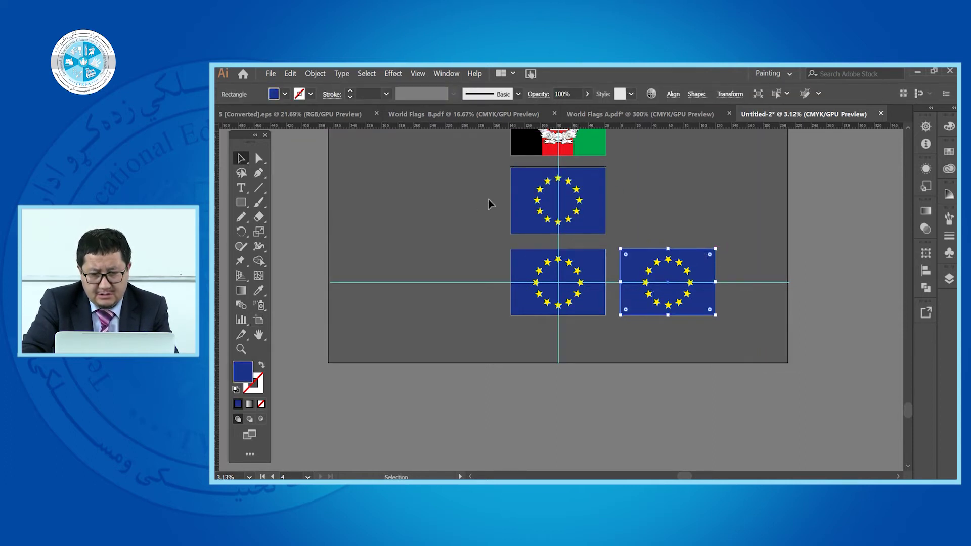
{"action": "key", "text": "ctrl+z"}
{"action": "key", "text": "Delete"}
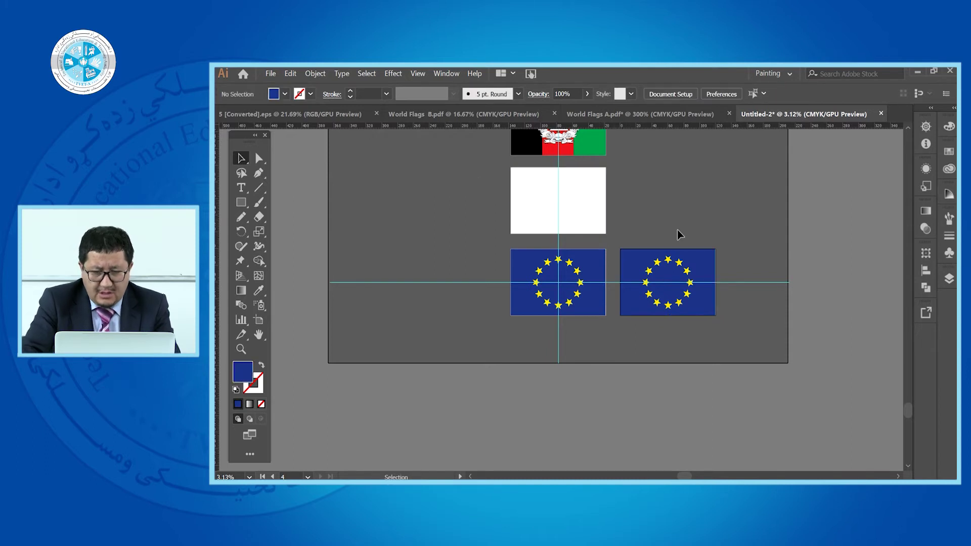
{"action": "left_click", "coordinate": [560, 299]}
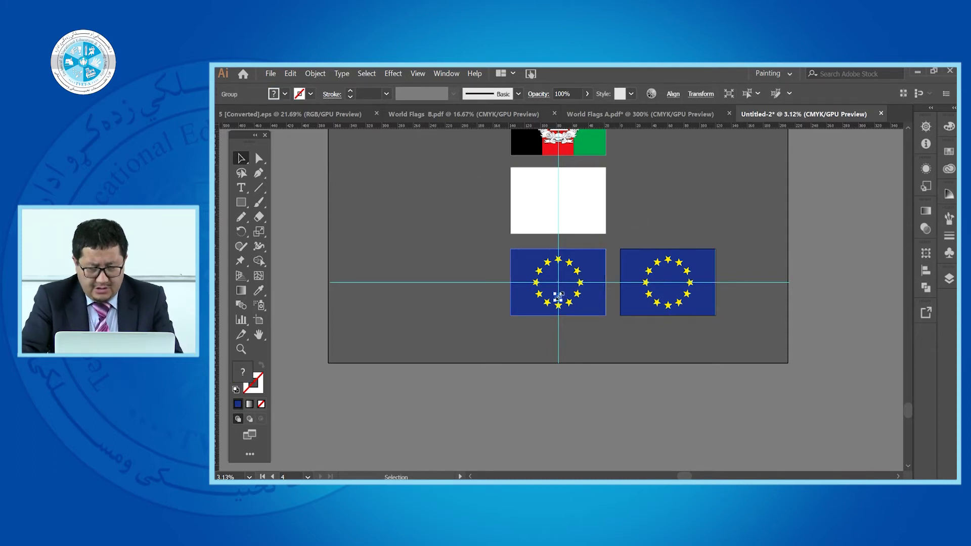
{"action": "left_click_drag", "start_coordinate": [559, 298], "coordinate": [563, 234]}
{"action": "key", "text": "ctrl+z"}
- Select the European Union flag on the third artboard and delete it, keeping the duplicate beside it
{"action": "left_click", "coordinate": [472, 255]}
{"action": "key", "text": "ctrl+a"}
{"action": "left_click", "coordinate": [478, 245]}
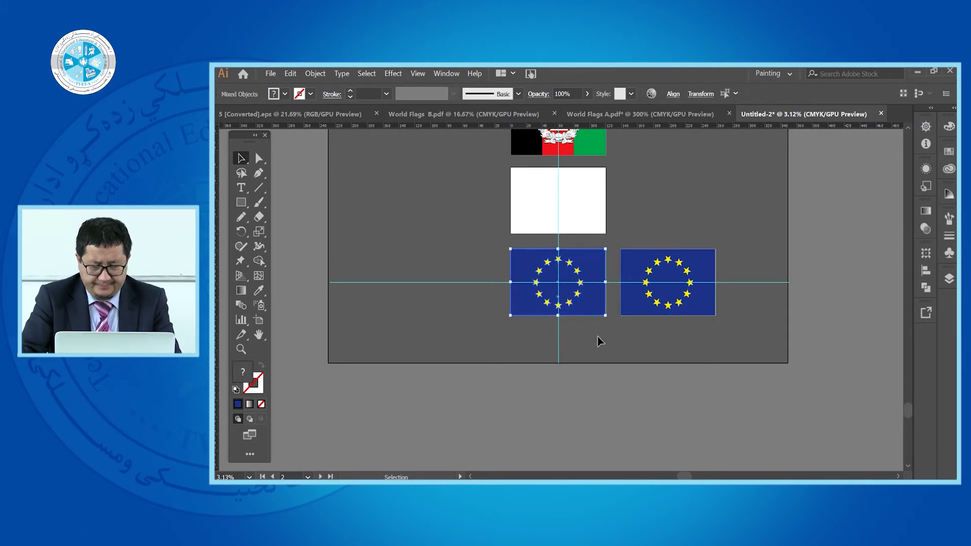
{"action": "key", "text": "ctrl+z"}
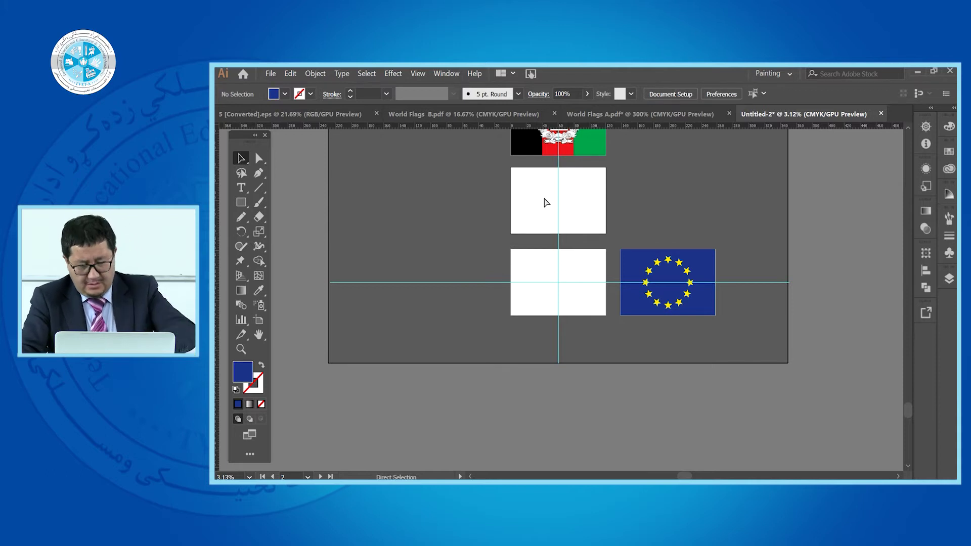
- Paste the Indian flag into the second artboard's upper-left corner and enlarge it to nearly fill the artboard
{"action": "left_click_drag", "start_coordinate": [559, 296], "coordinate": [576, 277]}
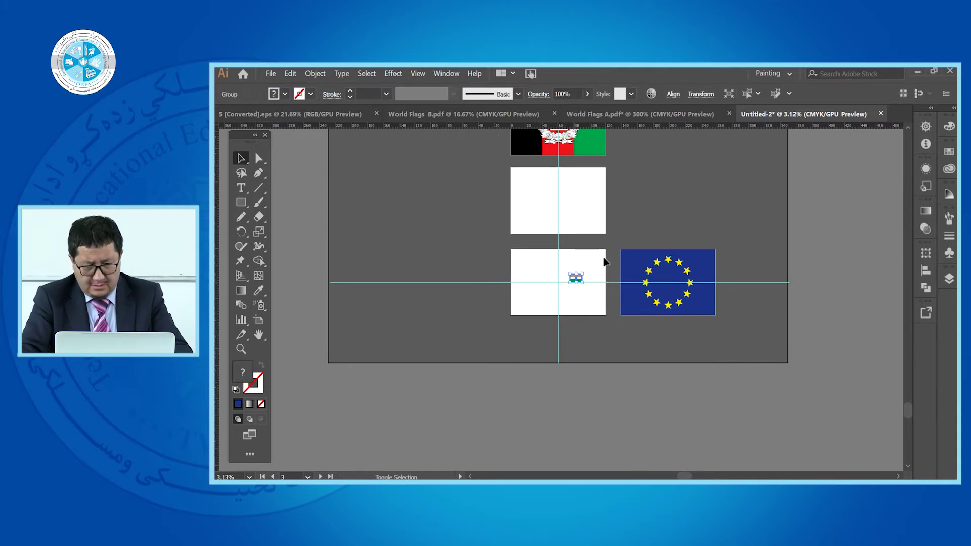
{"action": "key", "text": "ctrl+plus"}
{"action": "key", "text": "ctrl+plus"}
{"action": "key", "text": "ctrl+plus"}
{"action": "scroll", "coordinate": [601, 338], "scroll_direction": "down", "scroll_amount": 1}
{"action": "left_click_drag", "start_coordinate": [582, 416], "coordinate": [417, 134]}
{"action": "scroll", "coordinate": [475, 239], "scroll_direction": "up", "scroll_amount": 4}
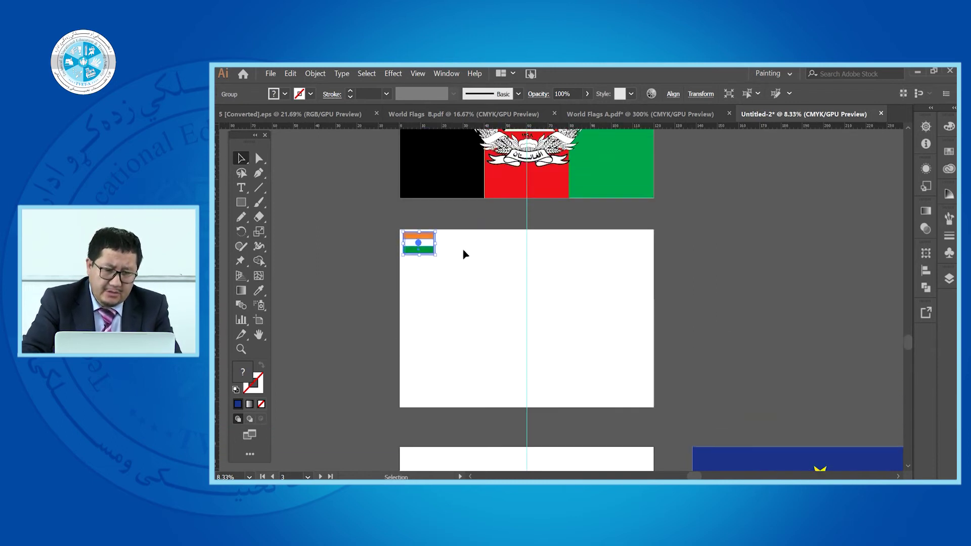
{"action": "left_click_drag", "start_coordinate": [439, 256], "coordinate": [673, 416]}
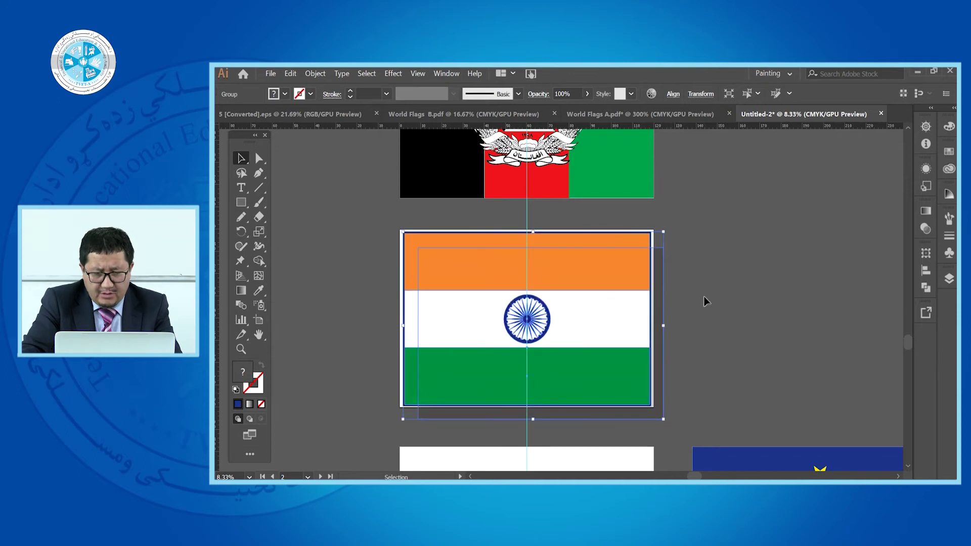
- Ungroup the Indian flag and delete its offset shadow rectangle
{"action": "right_click", "coordinate": [657, 316]}
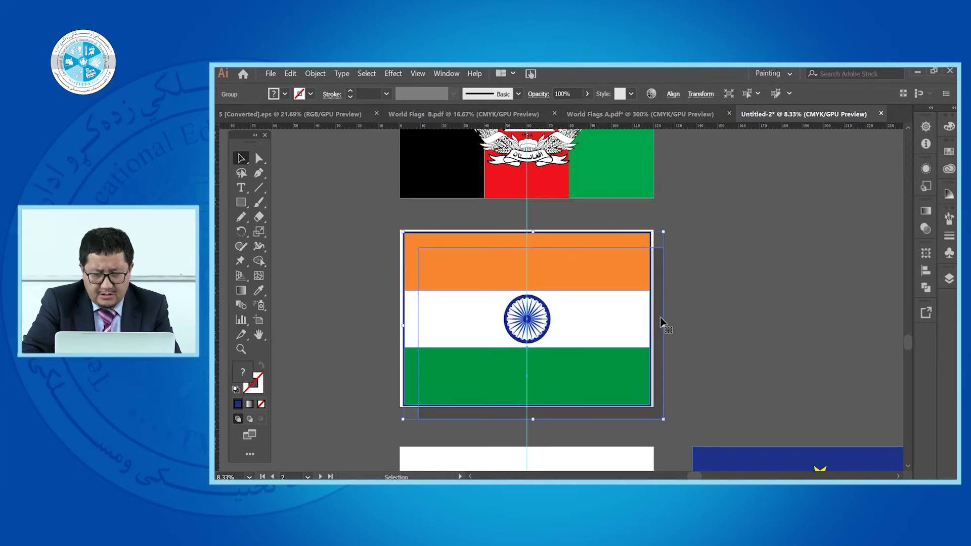
{"action": "left_click", "coordinate": [702, 230]}
{"action": "left_click", "coordinate": [657, 278]}
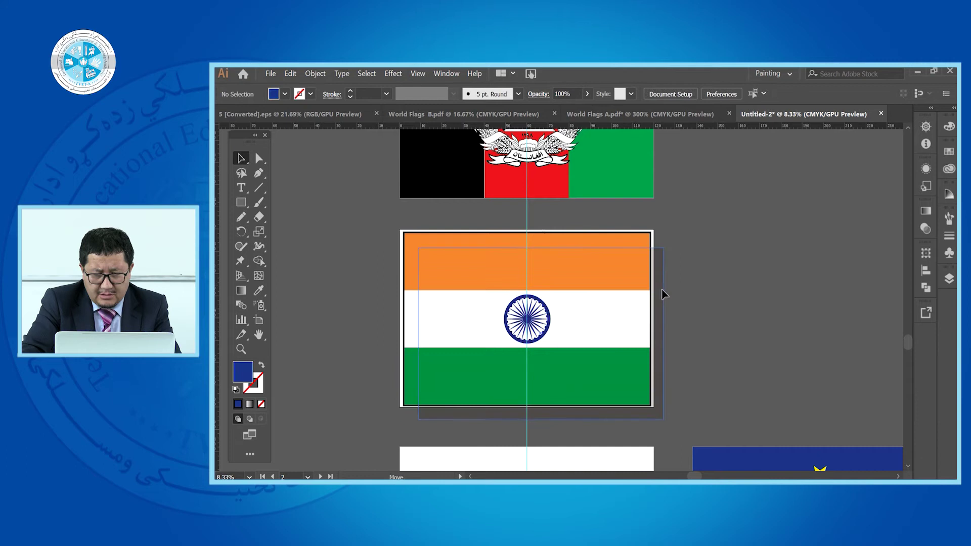
{"action": "left_click_drag", "start_coordinate": [663, 293], "coordinate": [732, 313]}
{"action": "key", "text": "Delete"}
{"action": "scroll", "coordinate": [533, 262], "scroll_direction": "down", "scroll_amount": 3}
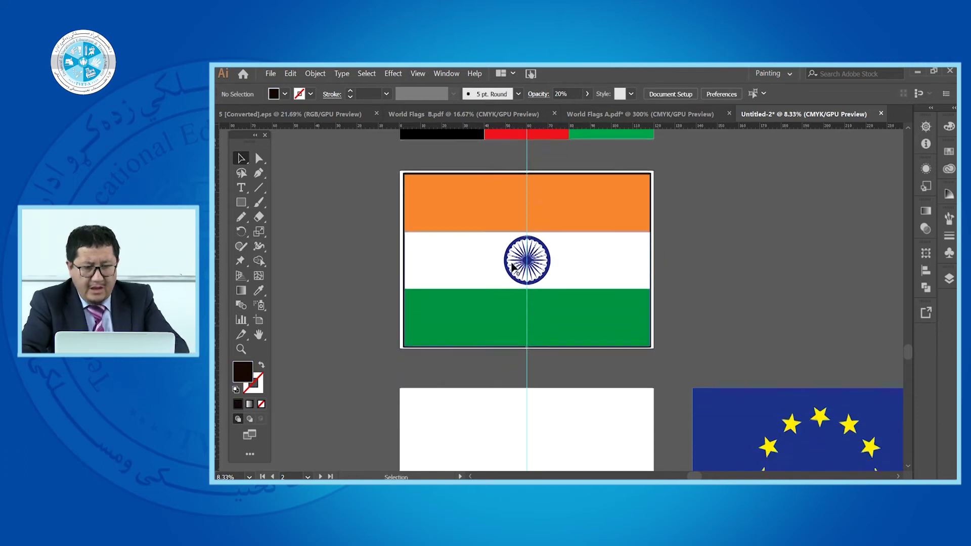
- Draw a full-width rectangle across the upper third of the empty third artboard
{"action": "scroll", "coordinate": [488, 260], "scroll_direction": "down", "scroll_amount": 2}
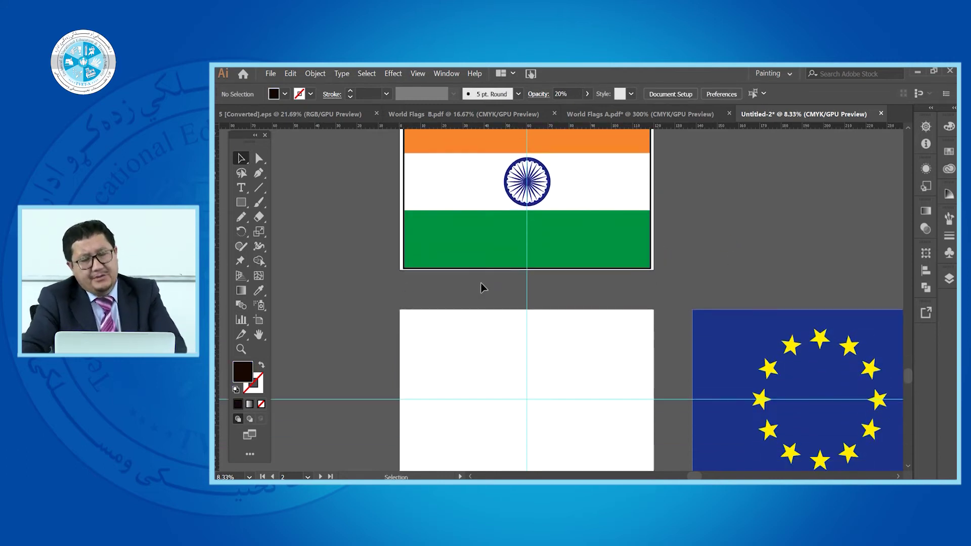
{"action": "left_click", "coordinate": [241, 201]}
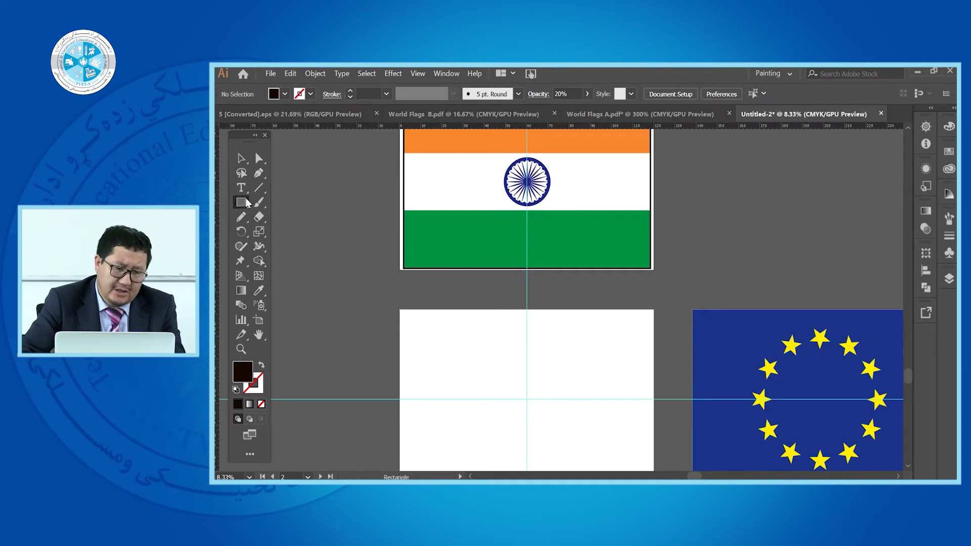
{"action": "scroll", "coordinate": [486, 321], "scroll_direction": "down", "scroll_amount": 1}
{"action": "scroll", "coordinate": [578, 357], "scroll_direction": "up", "scroll_amount": 1}
{"action": "scroll", "coordinate": [578, 357], "scroll_direction": "up", "scroll_amount": 1}
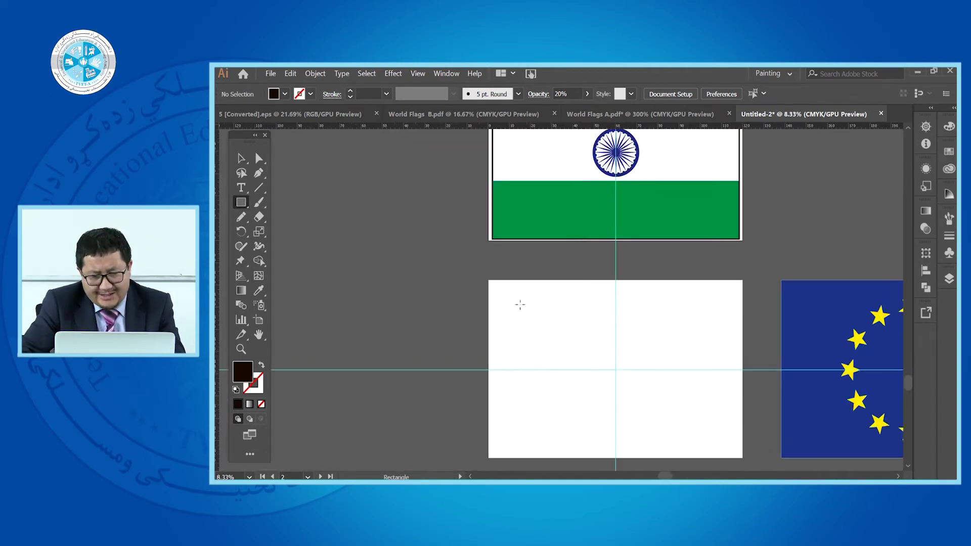
{"action": "left_click_drag", "start_coordinate": [489, 283], "coordinate": [742, 339]}
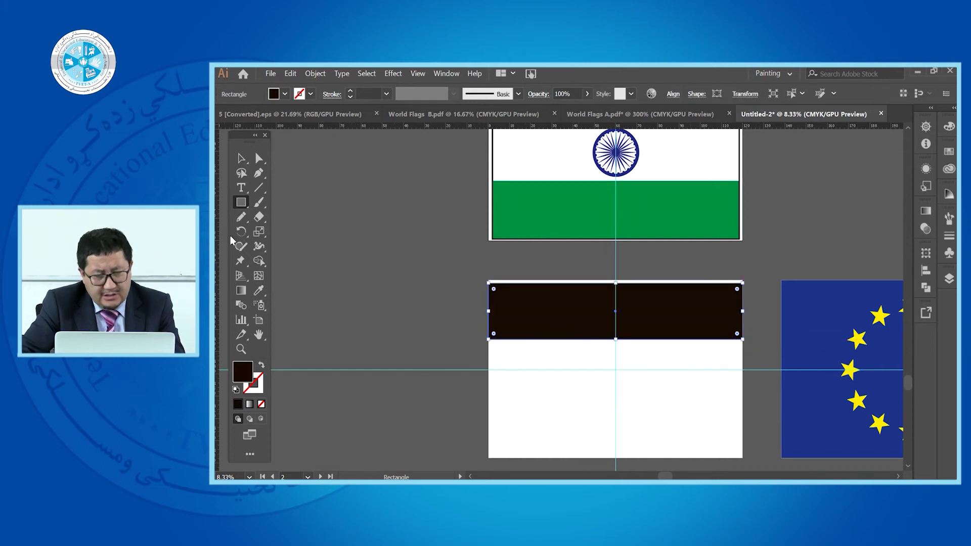
- Fill the new rectangle with the orange sampled from the Indian flag's upper stripe
{"action": "left_click", "coordinate": [258, 290]}
{"action": "scroll", "coordinate": [682, 237], "scroll_direction": "up", "scroll_amount": 1}
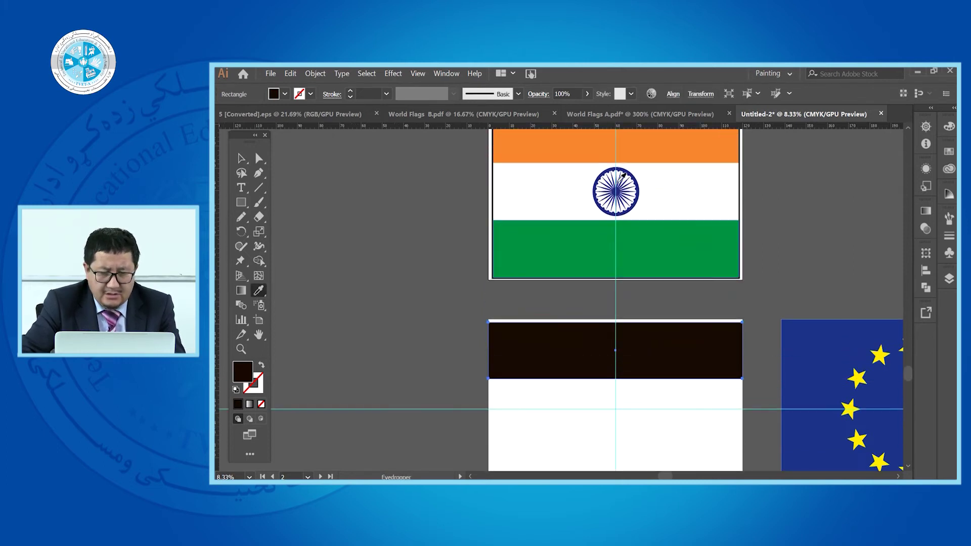
{"action": "left_click", "coordinate": [616, 147]}
{"action": "scroll", "coordinate": [618, 145], "scroll_direction": "down", "scroll_amount": 1}
- Duplicate the orange stripe directly below itself and fill the copy with white
{"action": "left_click", "coordinate": [241, 158]}
{"action": "left_click", "coordinate": [351, 178]}
{"action": "left_click_drag", "start_coordinate": [579, 343], "coordinate": [576, 383]}
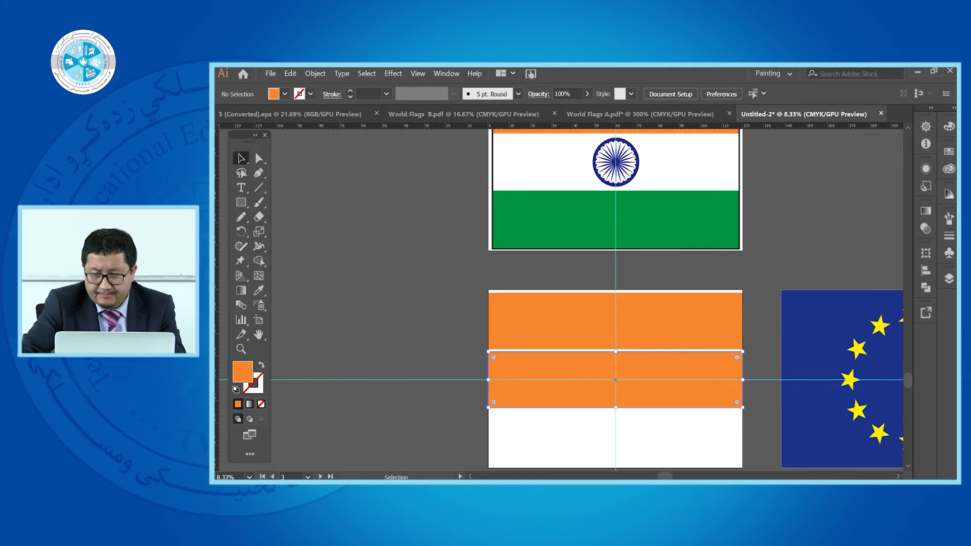
{"action": "left_click", "coordinate": [949, 152]}
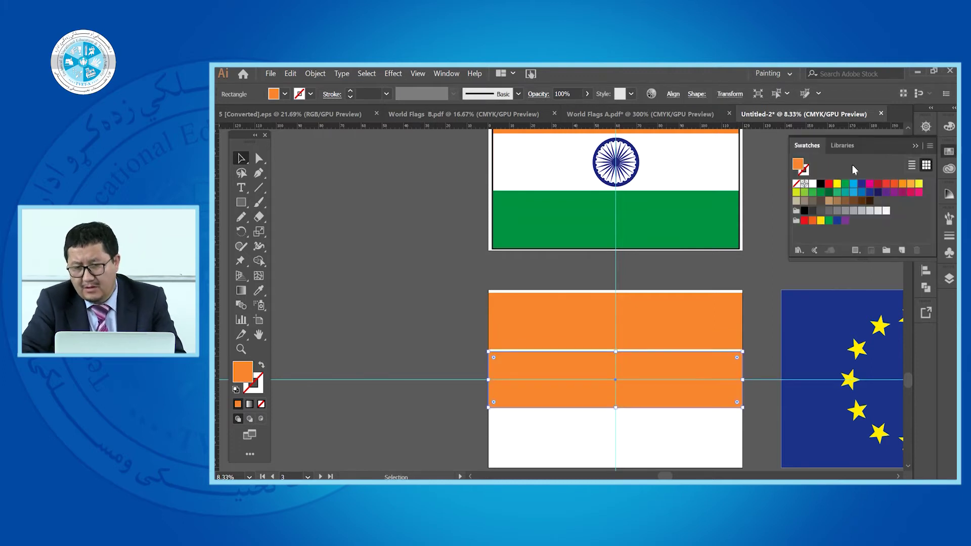
{"action": "left_click", "coordinate": [812, 184]}
- Give the white middle stripe a 1 pt yellow stroke
{"action": "left_click_drag", "start_coordinate": [605, 326], "coordinate": [600, 427]}
{"action": "key", "text": "ctrl+z"}
{"action": "left_click", "coordinate": [581, 376]}
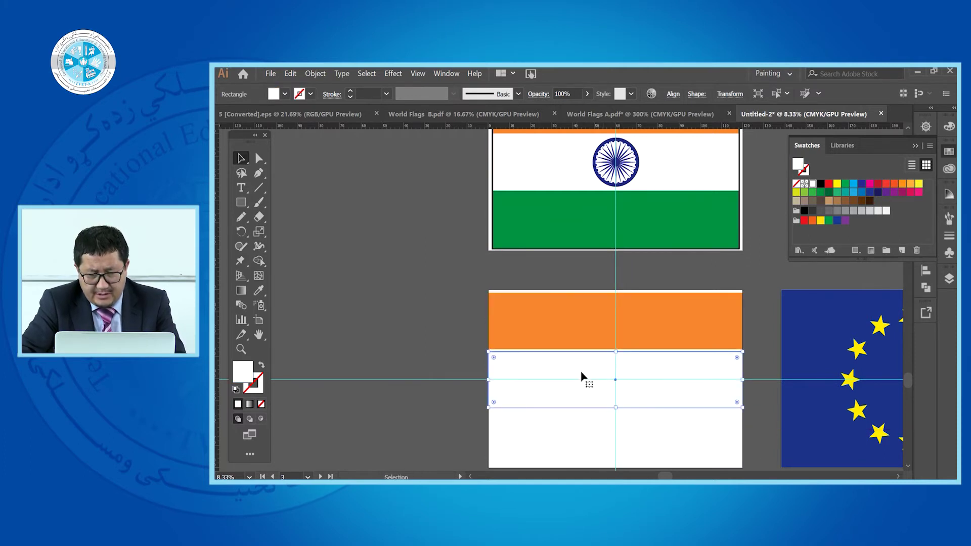
{"action": "left_click", "coordinate": [257, 385]}
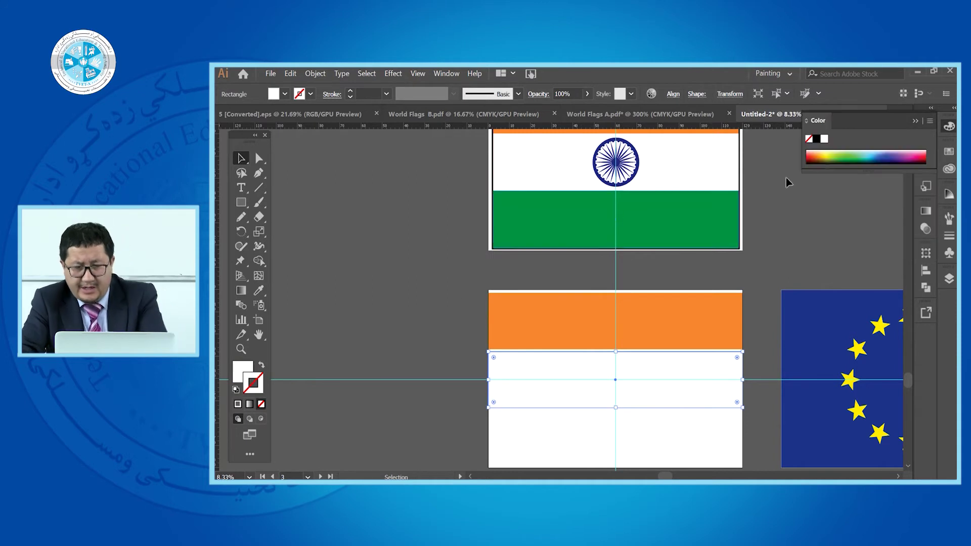
{"action": "left_click", "coordinate": [829, 155]}
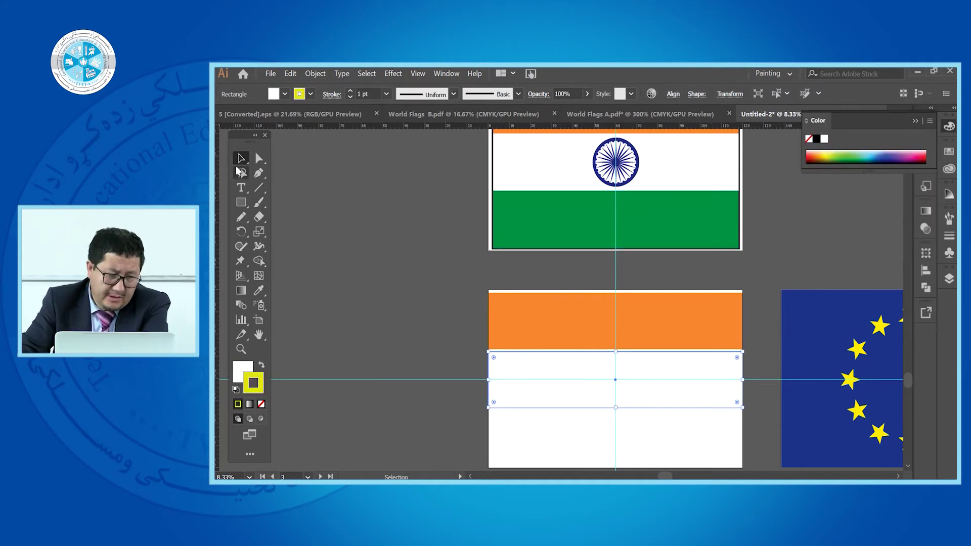
{"action": "left_click", "coordinate": [367, 206]}
{"action": "left_click_drag", "start_coordinate": [382, 407], "coordinate": [493, 397]}
{"action": "left_click", "coordinate": [384, 377]}
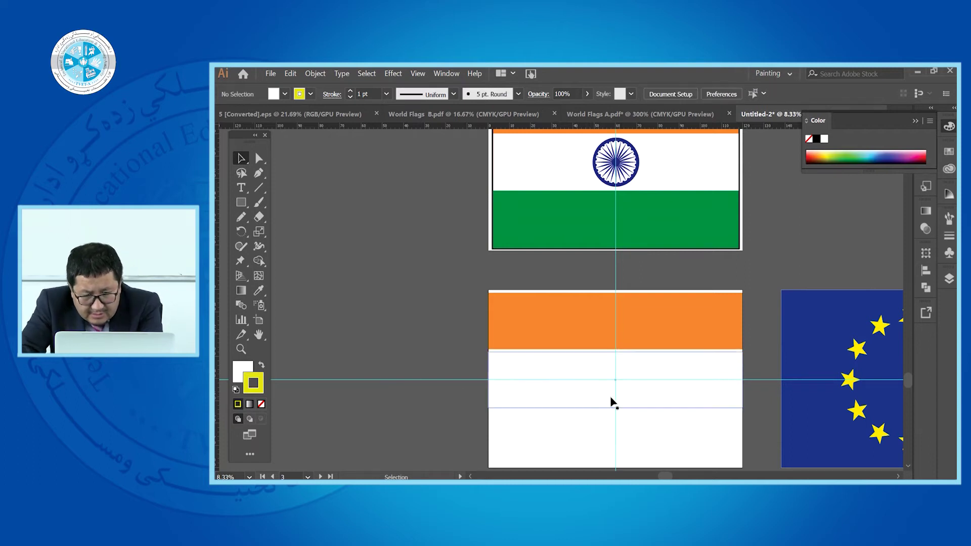
- Duplicate the orange stripe below the white one and fill the copy with the green sampled from the reference Indian flag
{"action": "left_click_drag", "start_coordinate": [596, 376], "coordinate": [596, 432]}
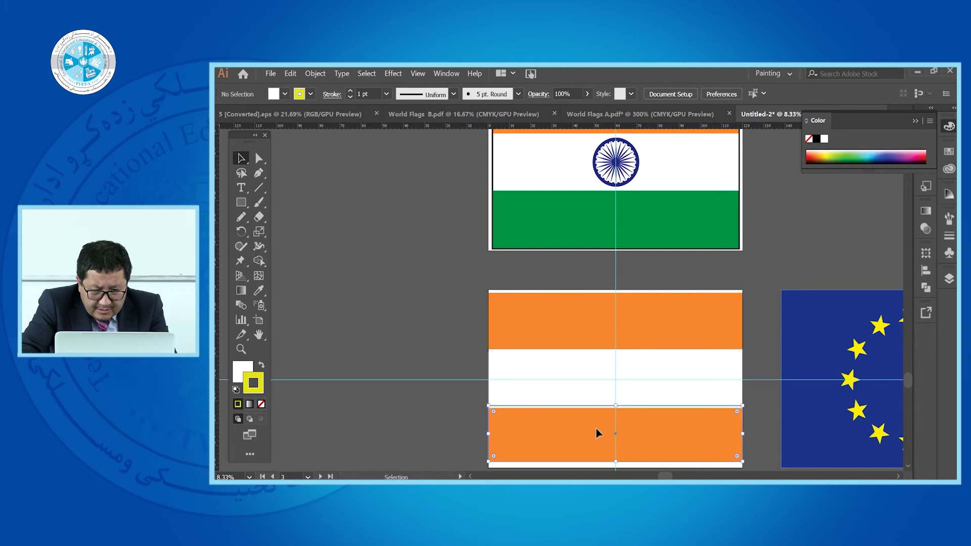
{"action": "left_click", "coordinate": [660, 379]}
{"action": "left_click", "coordinate": [614, 451]}
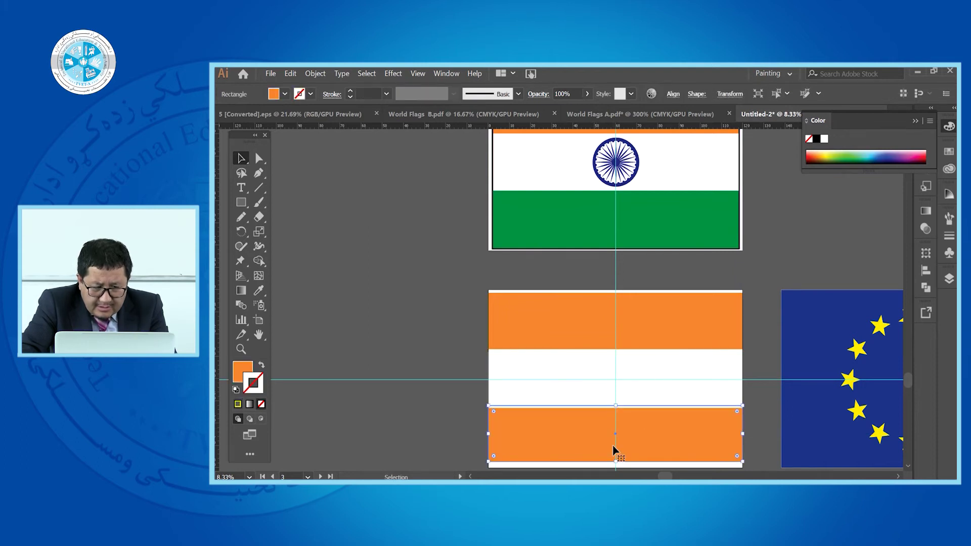
{"action": "left_click", "coordinate": [258, 290]}
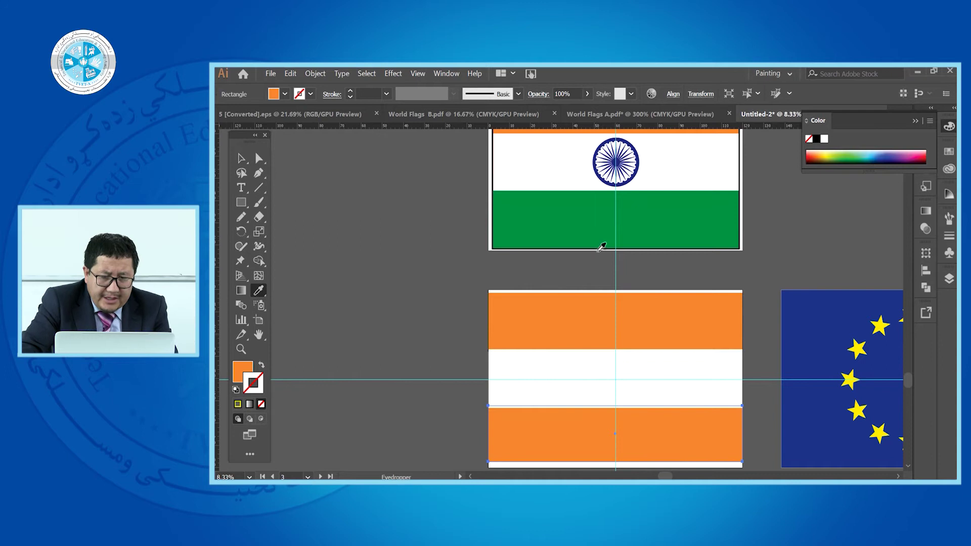
{"action": "left_click", "coordinate": [593, 221]}
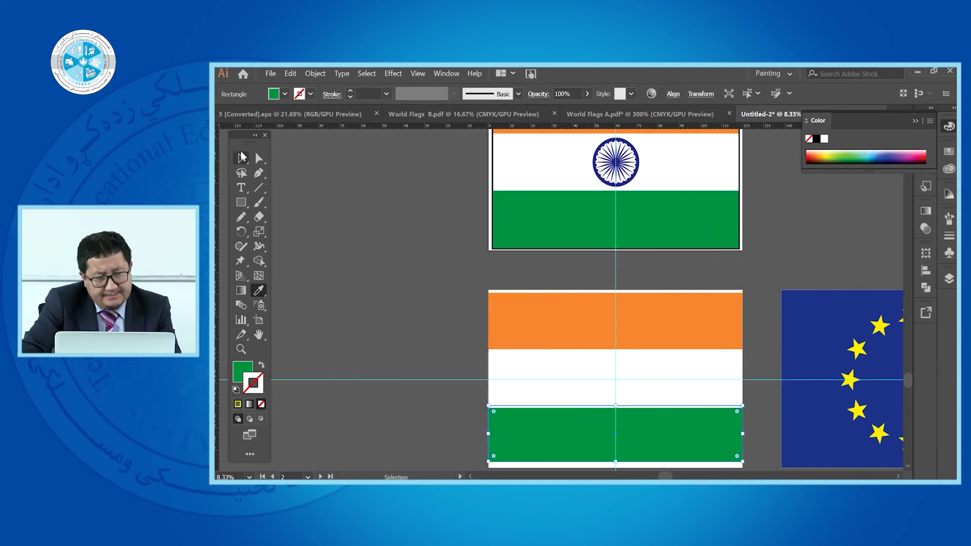
{"action": "scroll", "coordinate": [501, 344], "scroll_direction": "down", "scroll_amount": 2}
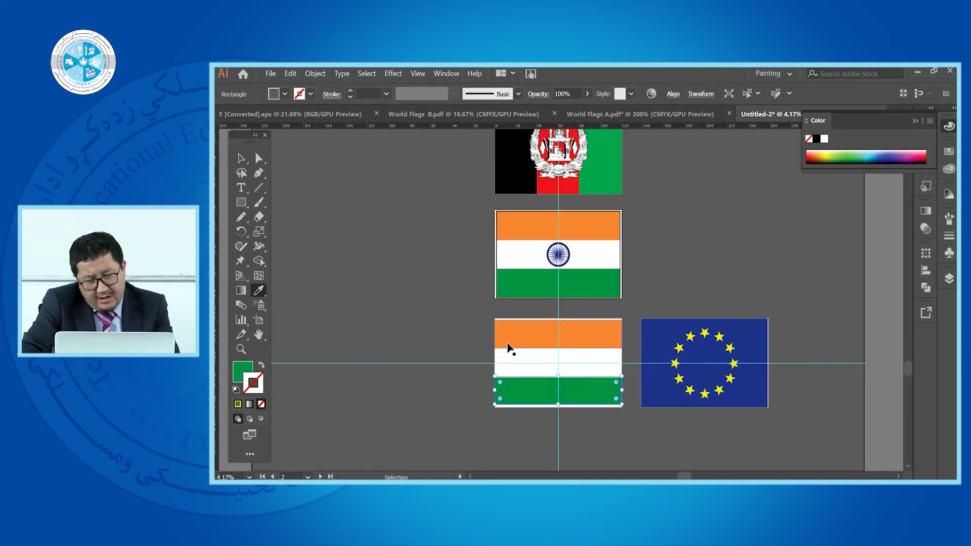
{"action": "left_click", "coordinate": [241, 158]}
{"action": "left_click", "coordinate": [332, 184]}
- Ungroup the reference Indian flag so its wheel can be handled separately from the stripes
{"action": "scroll", "coordinate": [553, 249], "scroll_direction": "up", "scroll_amount": 8}
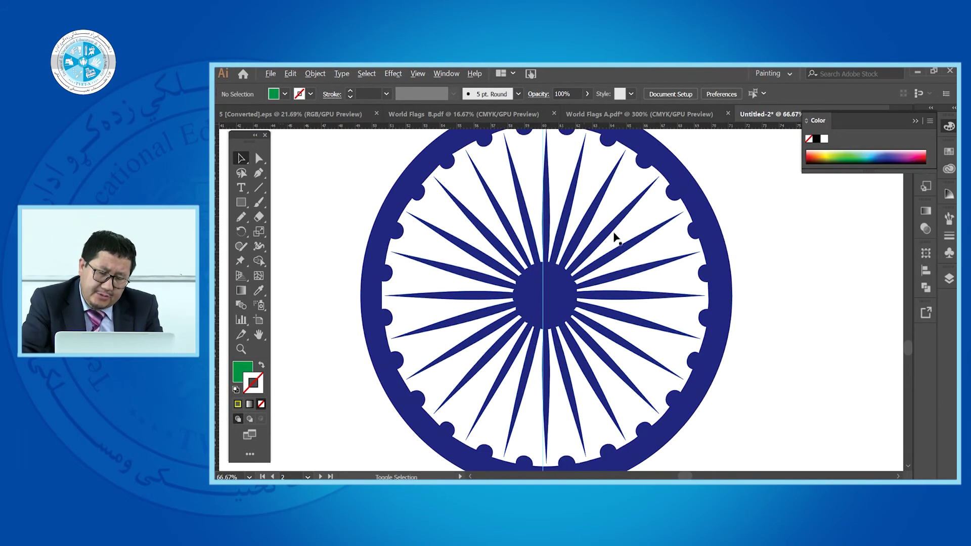
{"action": "scroll", "coordinate": [610, 235], "scroll_direction": "down", "scroll_amount": 1}
{"action": "left_click_drag", "start_coordinate": [588, 211], "coordinate": [668, 205]}
{"action": "scroll", "coordinate": [511, 202], "scroll_direction": "down", "scroll_amount": 4}
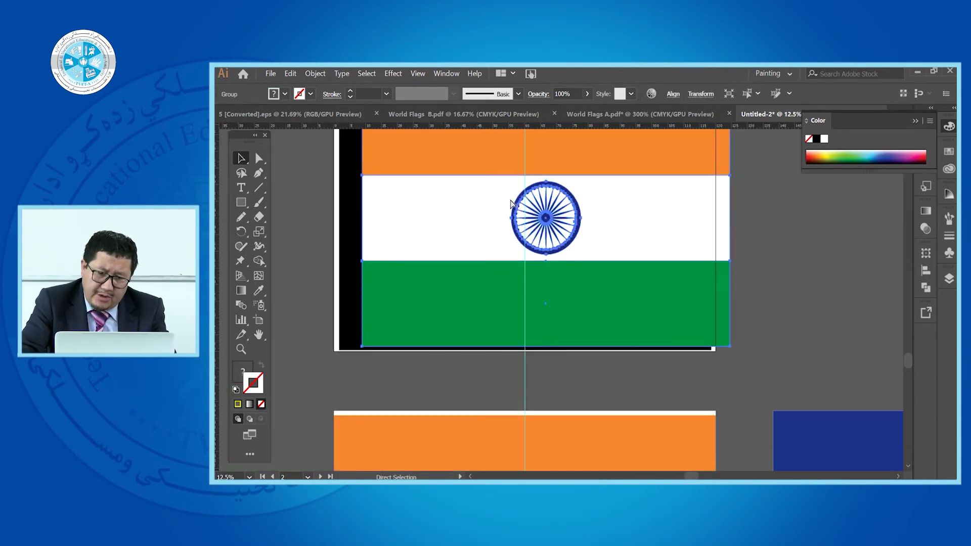
{"action": "left_click_drag", "start_coordinate": [538, 213], "coordinate": [518, 212]}
{"action": "right_click", "coordinate": [518, 213]}
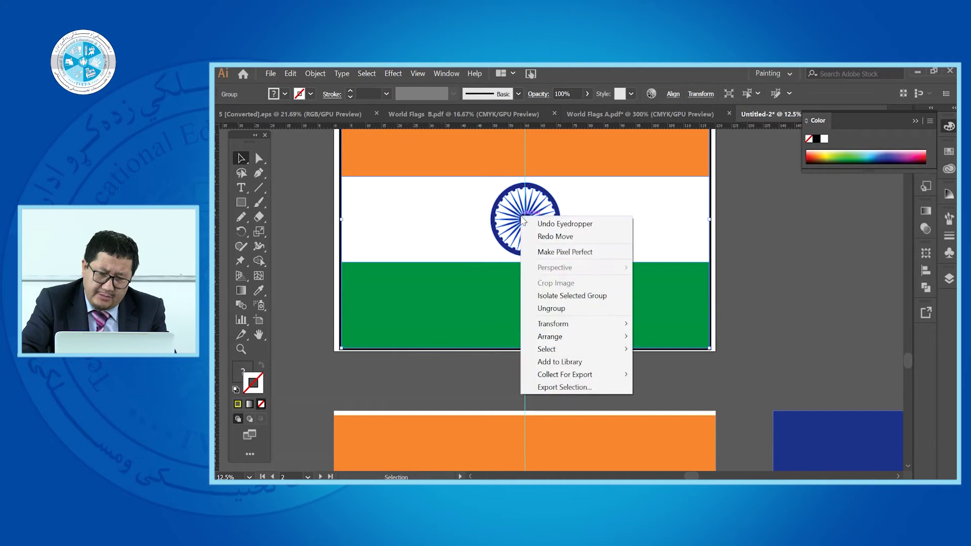
{"action": "left_click", "coordinate": [551, 308]}
- Place a copy of the blue wheel beside the reference flag's artboard and ungroup the copy
{"action": "left_click", "coordinate": [800, 283]}
{"action": "left_click_drag", "start_coordinate": [529, 228], "coordinate": [803, 254]}
{"action": "right_click", "coordinate": [800, 250]}
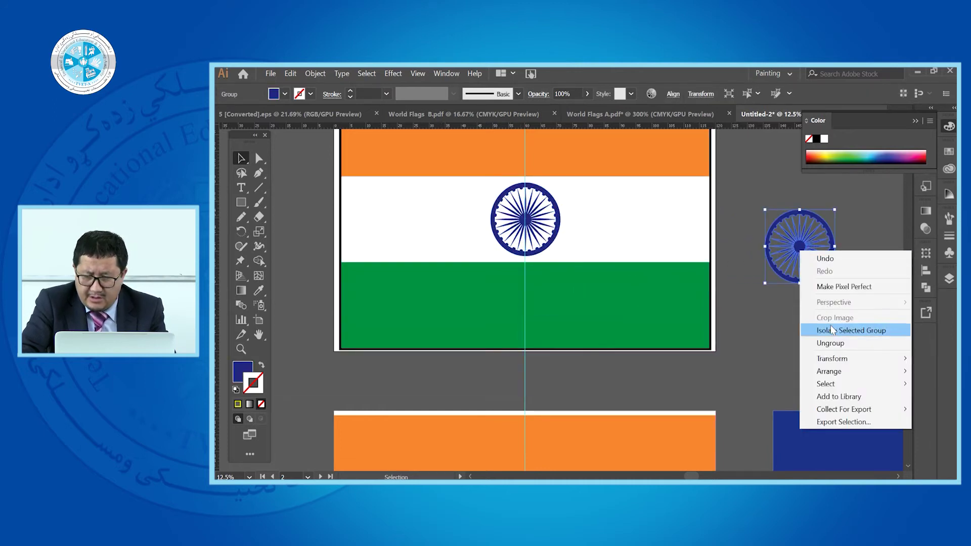
{"action": "left_click", "coordinate": [830, 344]}
- Try pulling the copied wheel's spokes and outer rim apart
{"action": "left_click_drag", "start_coordinate": [800, 246], "coordinate": [803, 303]}
{"action": "left_click", "coordinate": [816, 270]}
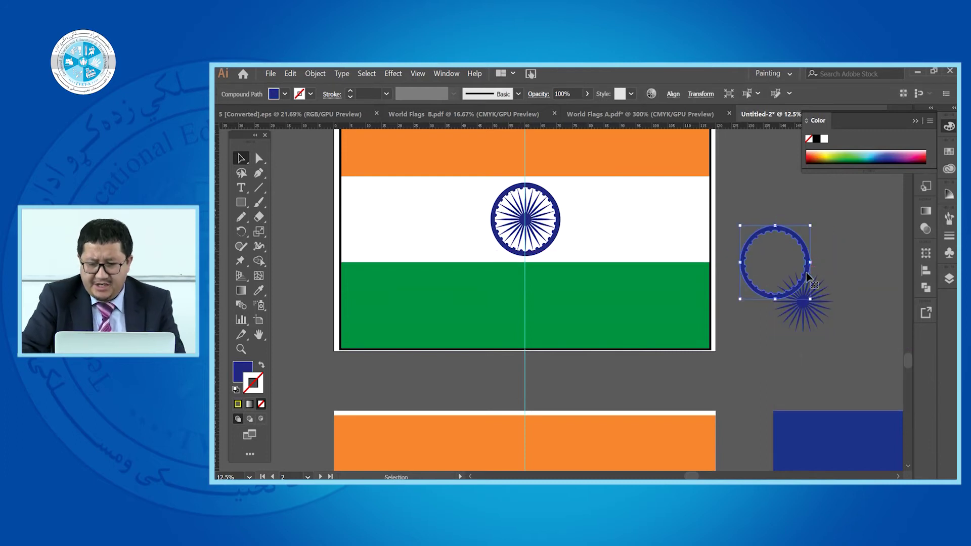
{"action": "key", "text": "ctrl+z"}
{"action": "key", "text": "v"}
- Move the wheel copy to the empty area left of the artboards and enlarge it to about three times its size
{"action": "left_click", "coordinate": [748, 244]}
{"action": "key", "text": "ctrl+minus"}
{"action": "key", "text": "ctrl+minus"}
{"action": "key", "text": "ctrl+minus"}
{"action": "left_click_drag", "start_coordinate": [590, 235], "coordinate": [381, 333]}
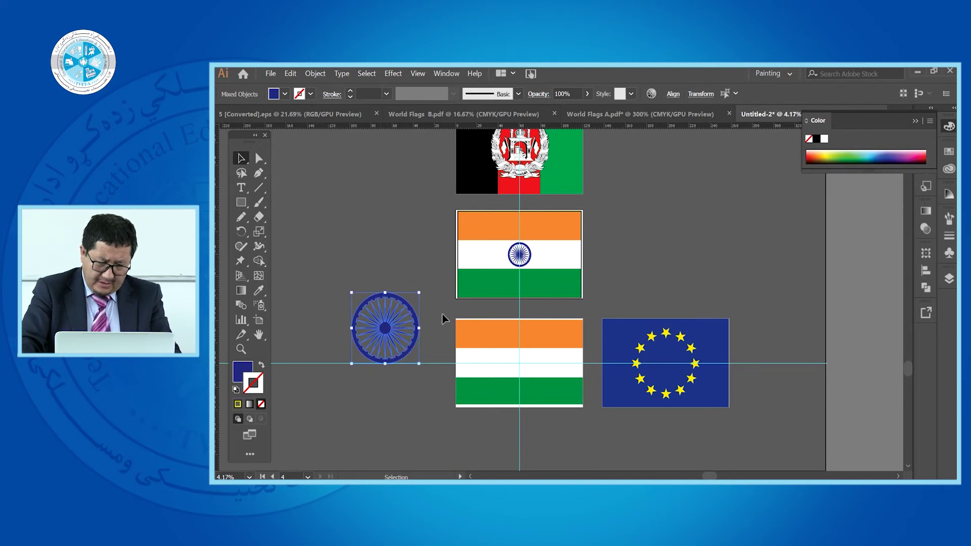
- Move the whole reference Indian flag off the second artboard to the empty area on its right
{"action": "left_click", "coordinate": [445, 240]}
{"action": "left_click_drag", "start_coordinate": [562, 280], "coordinate": [772, 256]}
{"action": "key", "text": "ctrl+z"}
{"action": "left_click", "coordinate": [407, 213]}
{"action": "left_click", "coordinate": [609, 296]}
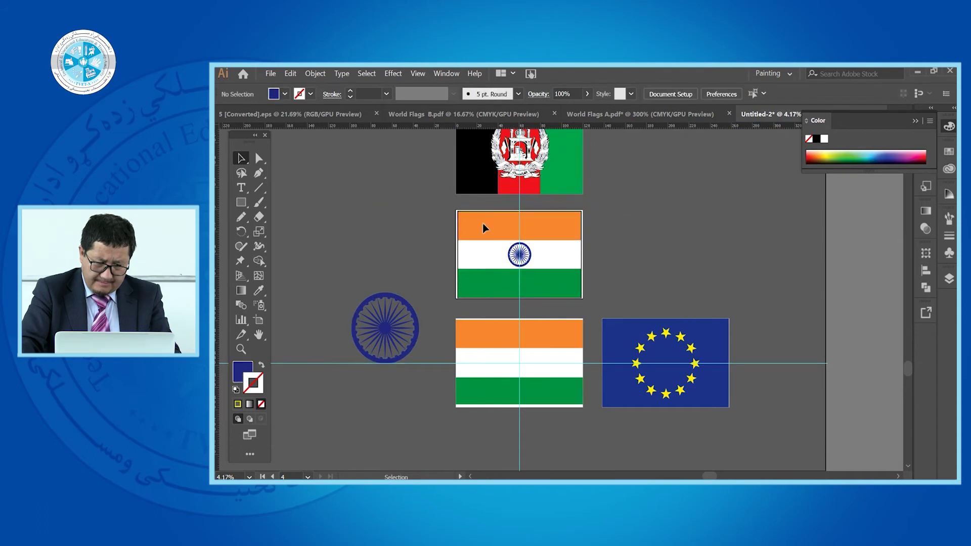
{"action": "left_click_drag", "start_coordinate": [558, 276], "coordinate": [718, 240]}
{"action": "scroll", "coordinate": [511, 254], "scroll_direction": "up", "scroll_amount": 1}
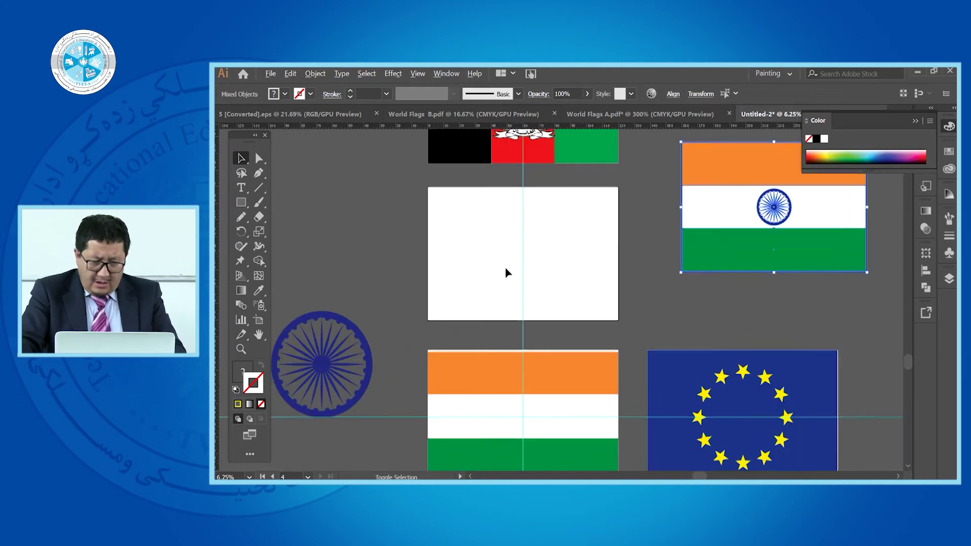
- Examine the shape of the spokes and hub of the enlarged wheel copy up close
{"action": "scroll", "coordinate": [446, 340], "scroll_direction": "down", "scroll_amount": 1}
{"action": "left_click_drag", "start_coordinate": [446, 340], "coordinate": [480, 261]}
{"action": "key", "text": "z"}
{"action": "key", "text": "ctrl+z"}
{"action": "left_click", "coordinate": [449, 238]}
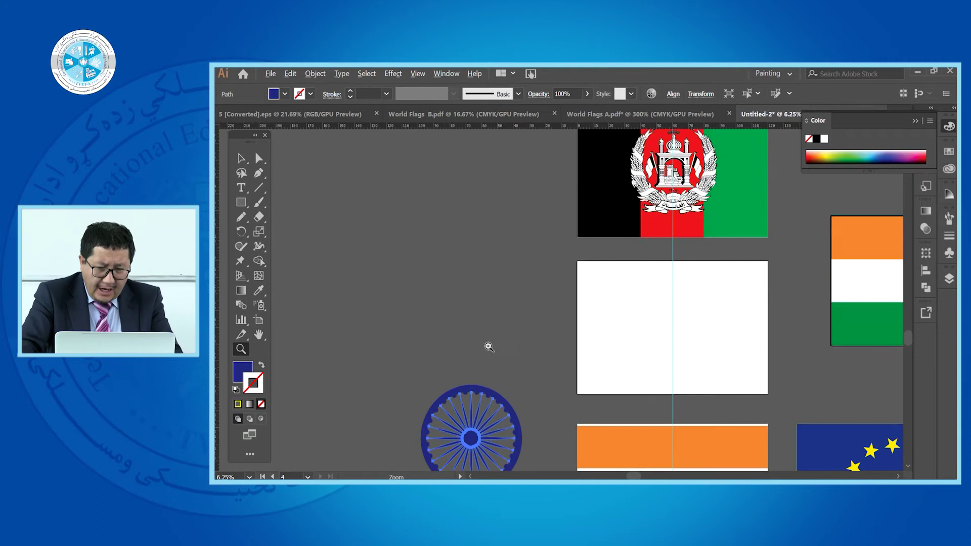
{"action": "left_click", "coordinate": [490, 350]}
{"action": "scroll", "coordinate": [492, 353], "scroll_direction": "down", "scroll_amount": 3}
{"action": "scroll", "coordinate": [462, 330], "scroll_direction": "up", "scroll_amount": 3}
{"action": "scroll", "coordinate": [465, 324], "scroll_direction": "down", "scroll_amount": 2}
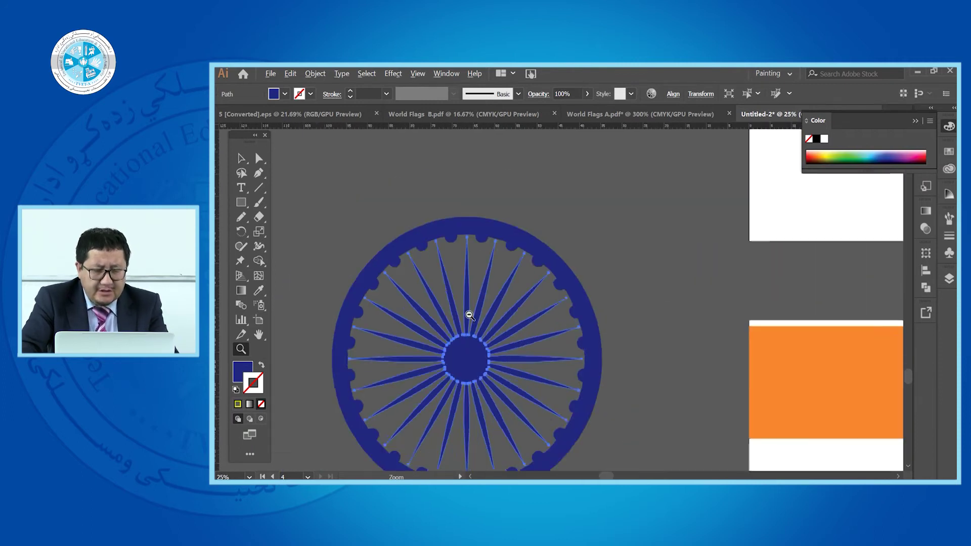
{"action": "left_click", "coordinate": [240, 159]}
{"action": "left_click", "coordinate": [435, 159]}
{"action": "left_click", "coordinate": [469, 275]}
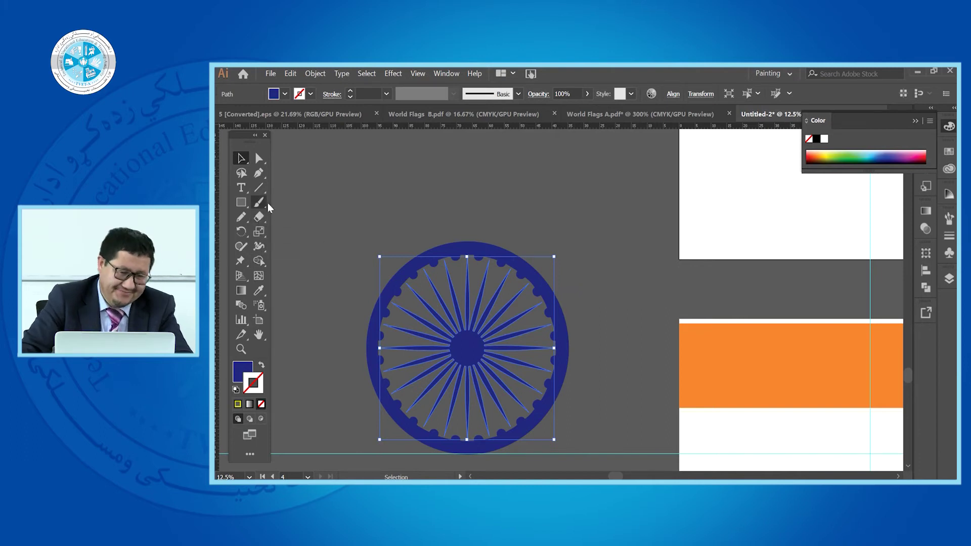
- Create a 26-point star with radii of 12 cm and 1 cm on the emptied second artboard
{"action": "left_click", "coordinate": [241, 201]}
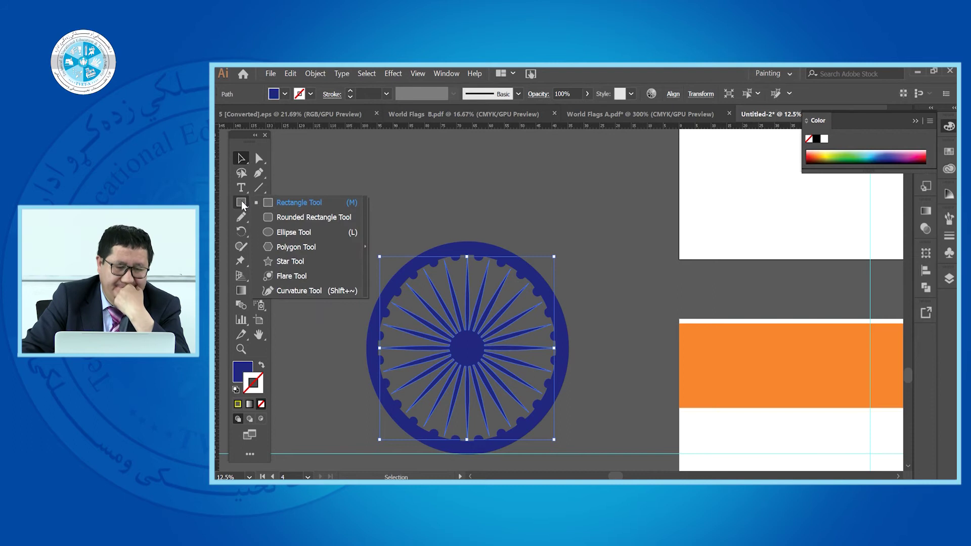
{"action": "left_click", "coordinate": [303, 261]}
{"action": "key", "text": "ctrl+minus"}
{"action": "key", "text": "ctrl+minus"}
{"action": "key", "text": "ctrl+minus"}
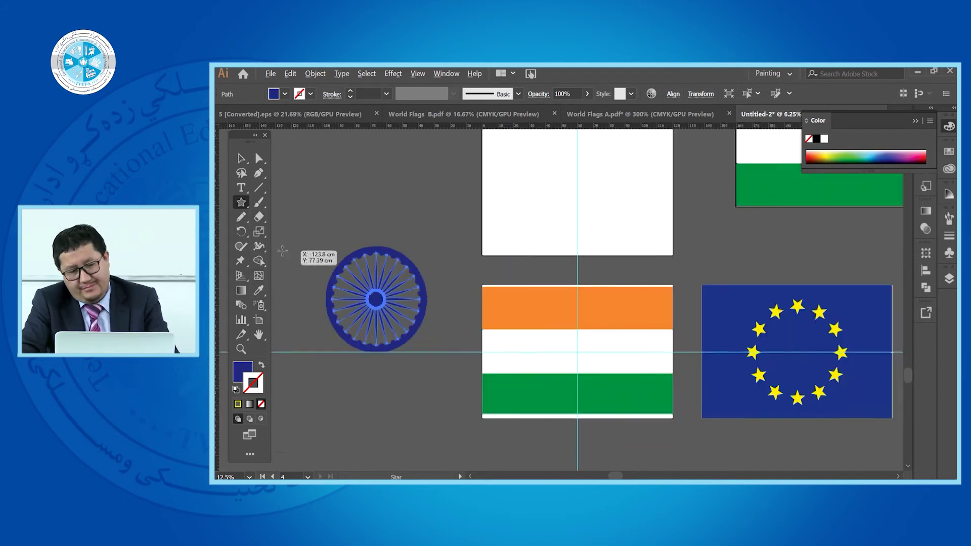
{"action": "left_click", "coordinate": [598, 261]}
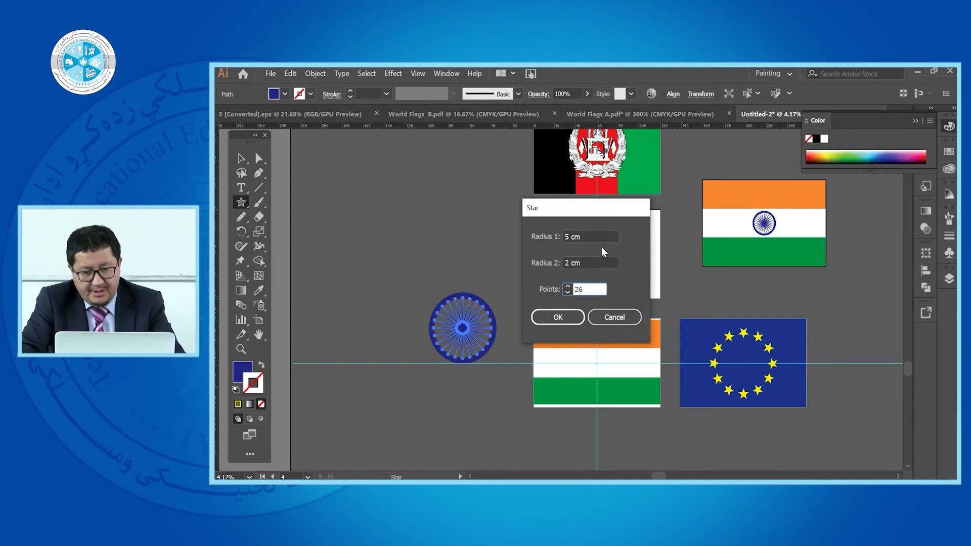
{"action": "type", "text": "26"}
{"action": "left_click_drag", "start_coordinate": [599, 238], "coordinate": [554, 238]}
{"action": "type", "text": "12"}
{"action": "double_click", "coordinate": [591, 264]}
{"action": "type", "text": "1"}
{"action": "left_click", "coordinate": [558, 317]}
{"action": "left_click", "coordinate": [241, 157]}
{"action": "left_click", "coordinate": [411, 216]}
- Enlarge the blue star from its centre to about one third of the artboard's width
{"action": "scroll", "coordinate": [609, 268], "scroll_direction": "up", "scroll_amount": 5}
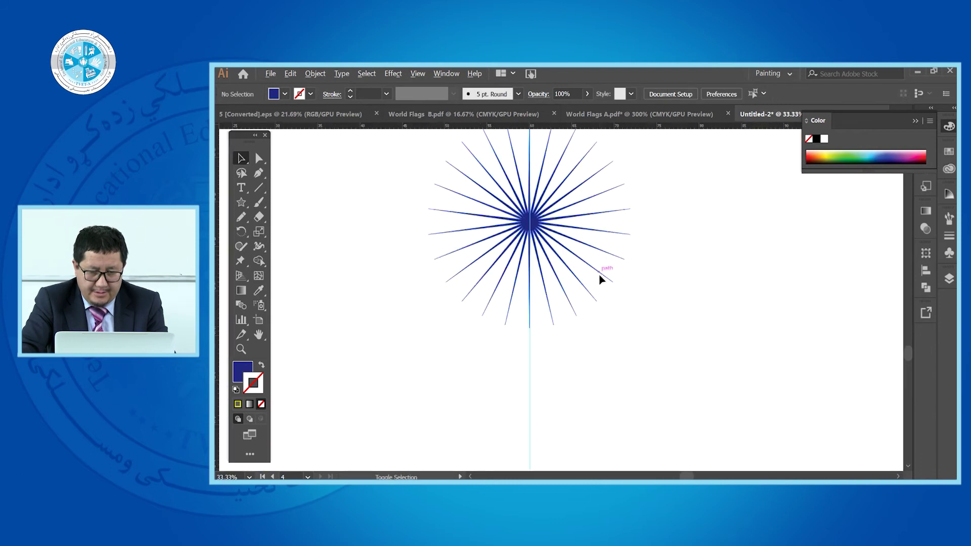
{"action": "left_click", "coordinate": [601, 274]}
{"action": "scroll", "coordinate": [602, 311], "scroll_direction": "down", "scroll_amount": 2}
{"action": "left_click_drag", "start_coordinate": [618, 319], "coordinate": [646, 347]}
{"action": "left_click", "coordinate": [678, 296]}
{"action": "scroll", "coordinate": [667, 289], "scroll_direction": "down", "scroll_amount": 1}
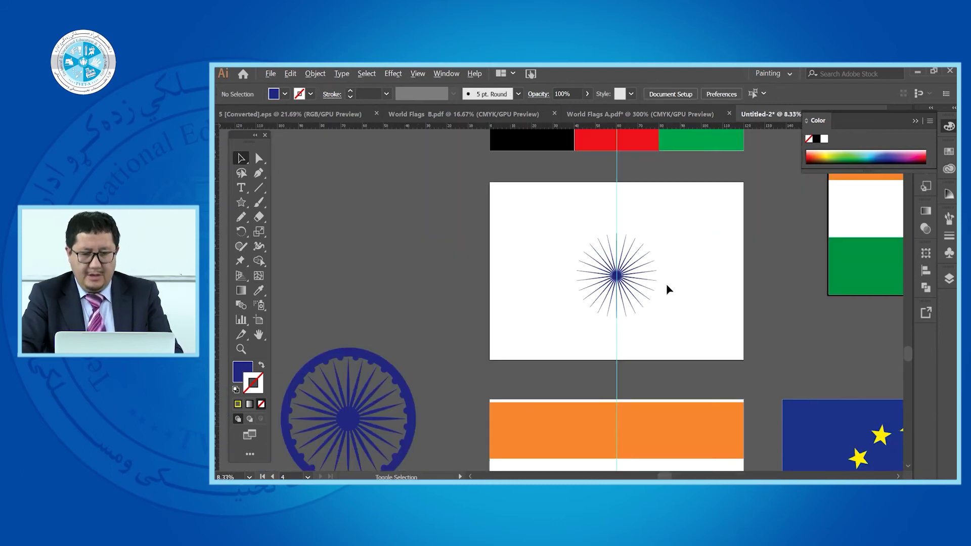
{"action": "scroll", "coordinate": [667, 290], "scroll_direction": "down", "scroll_amount": 1}
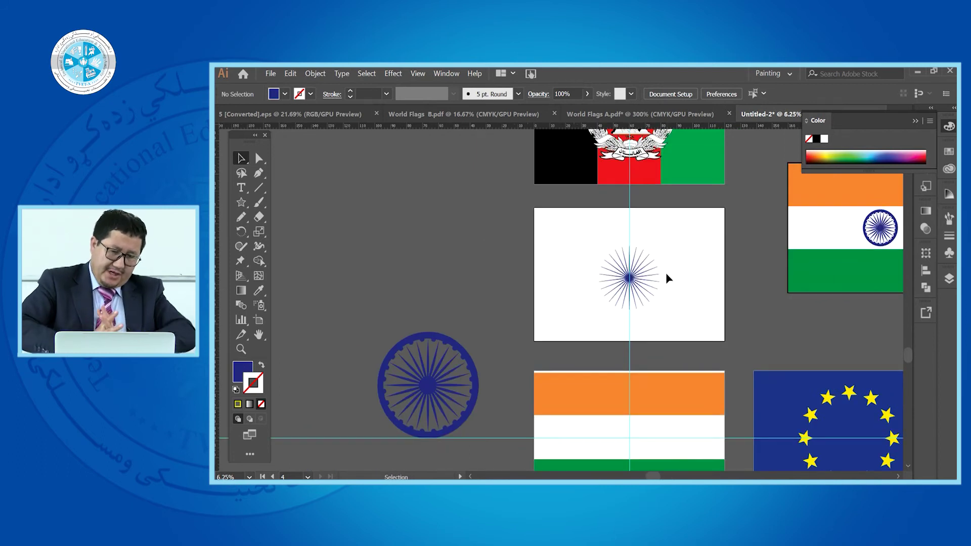
- Shift the star left of the vertical guide and compare its rays with the original wheel's spokes
{"action": "left_click_drag", "start_coordinate": [634, 268], "coordinate": [582, 268]}
{"action": "scroll", "coordinate": [431, 368], "scroll_direction": "up", "scroll_amount": 2}
{"action": "scroll", "coordinate": [431, 368], "scroll_direction": "up", "scroll_amount": 2}
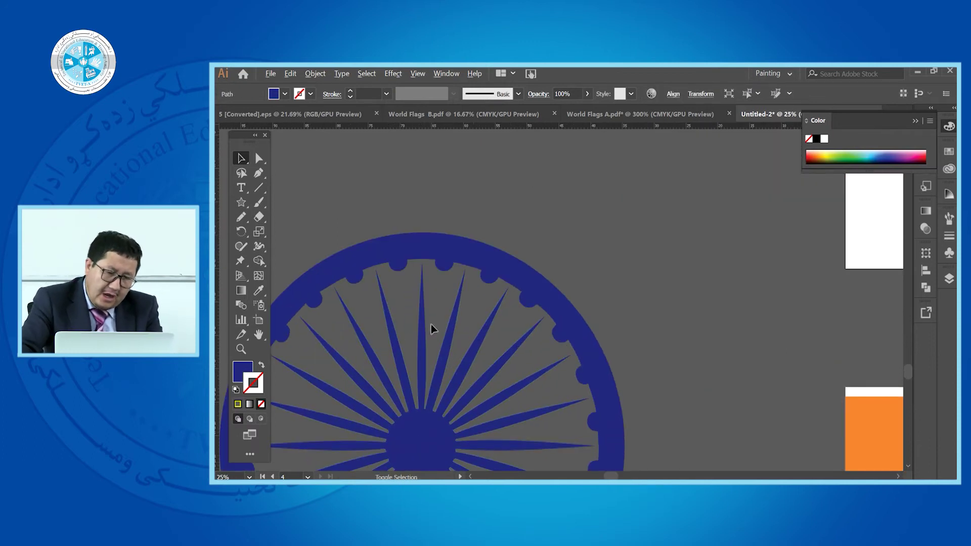
{"action": "scroll", "coordinate": [427, 304], "scroll_direction": "down", "scroll_amount": 2}
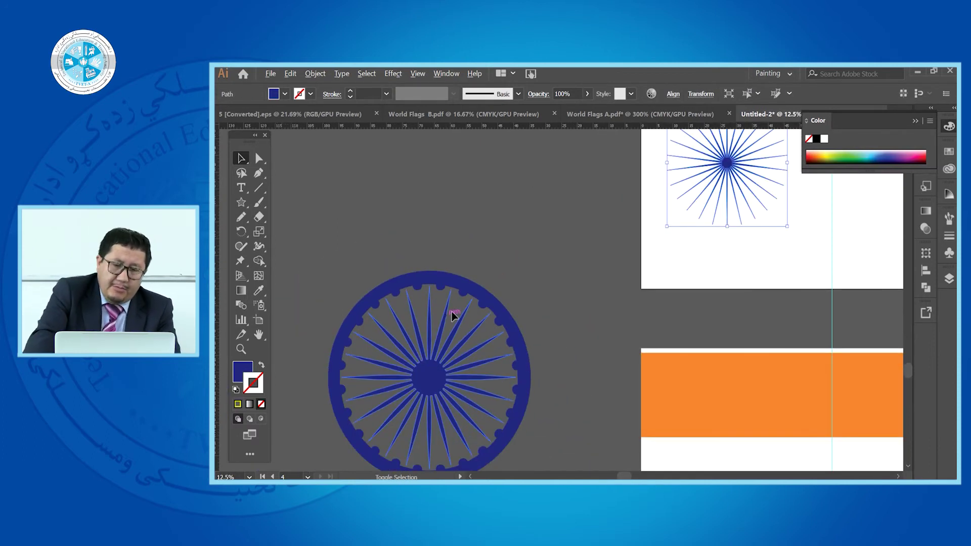
{"action": "scroll", "coordinate": [611, 258], "scroll_direction": "down", "scroll_amount": 1}
{"action": "scroll", "coordinate": [720, 172], "scroll_direction": "up", "scroll_amount": 1}
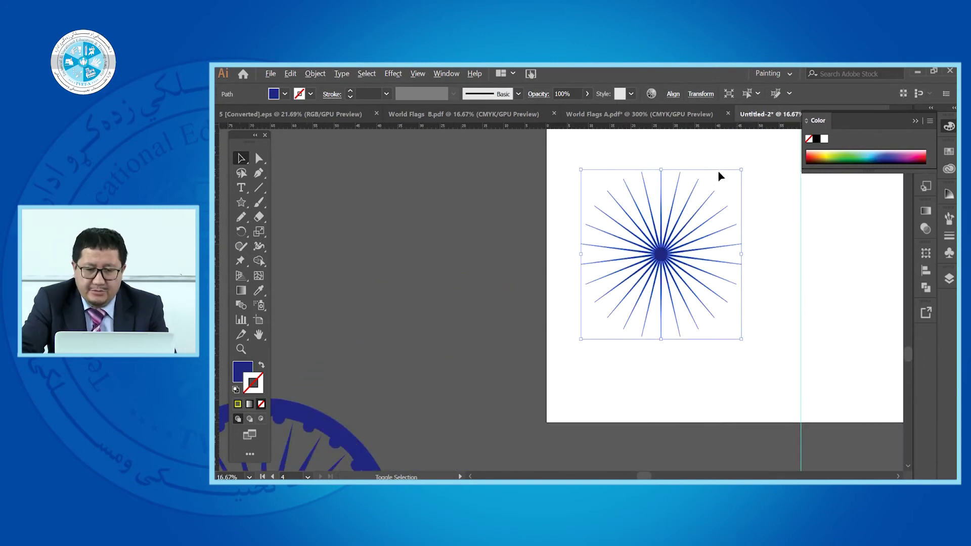
{"action": "scroll", "coordinate": [682, 191], "scroll_direction": "up", "scroll_amount": 3}
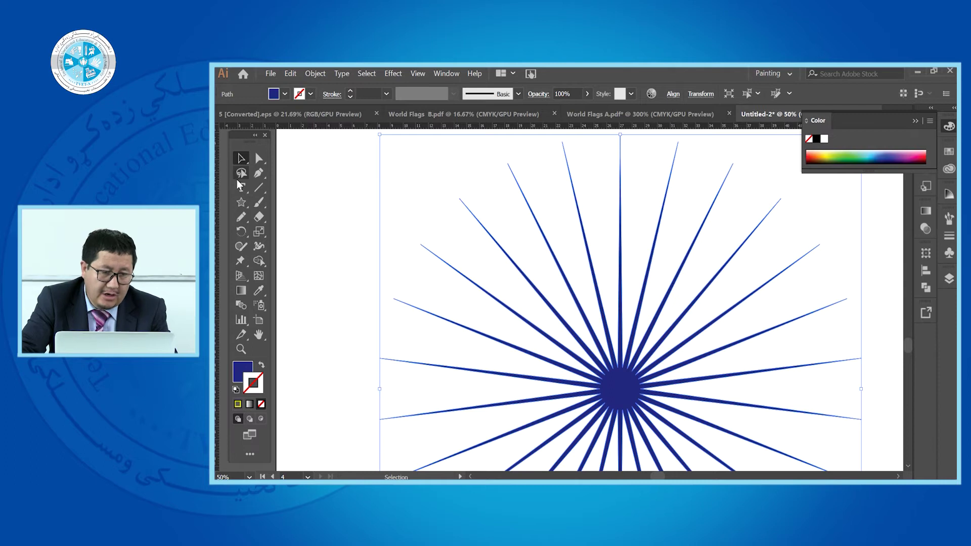
- Draw a narrow rectangle along the star's upper vertical ray and give it a yellow-green fill with a blue stroke
{"action": "left_click", "coordinate": [258, 158]}
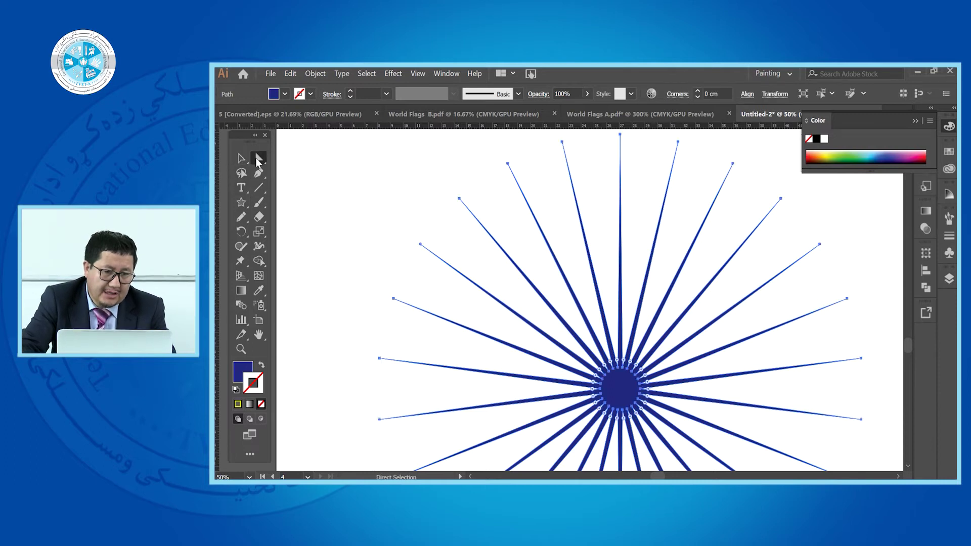
{"action": "left_click_drag", "start_coordinate": [245, 203], "coordinate": [293, 201]}
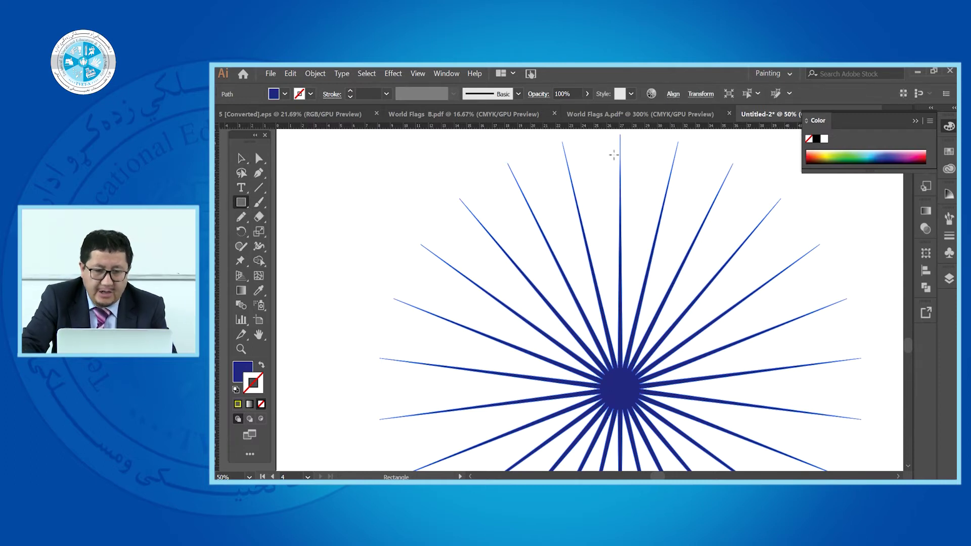
{"action": "left_click_drag", "start_coordinate": [620, 134], "coordinate": [628, 375]}
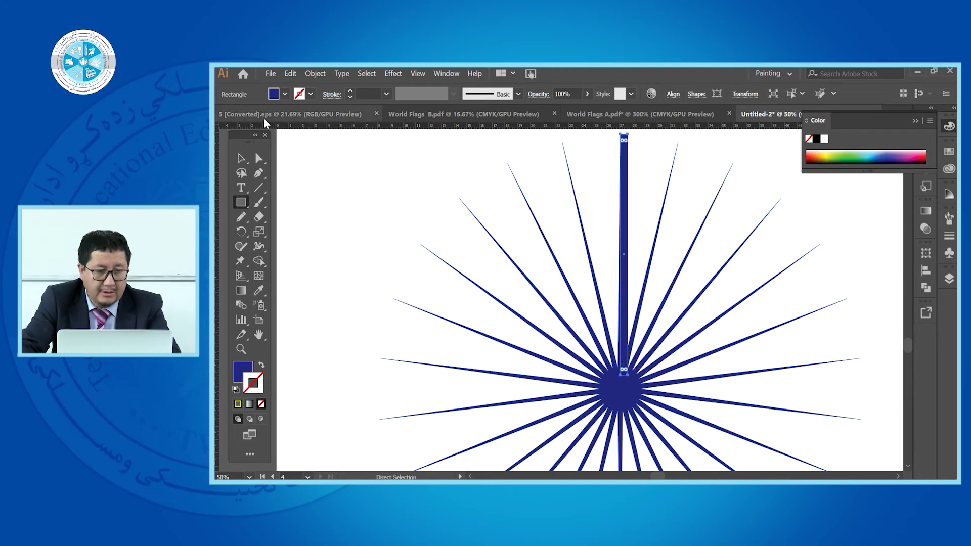
{"action": "left_click", "coordinate": [829, 153]}
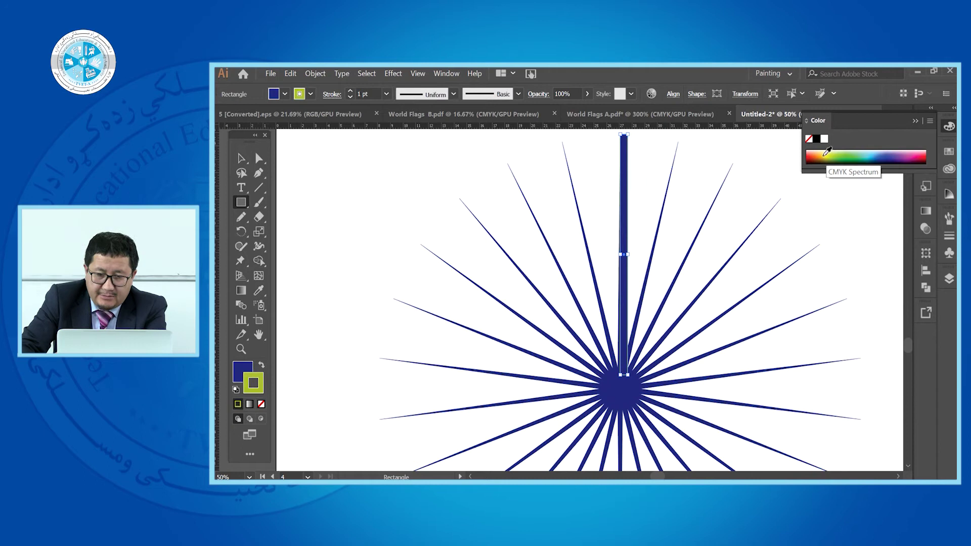
{"action": "left_click", "coordinate": [261, 366]}
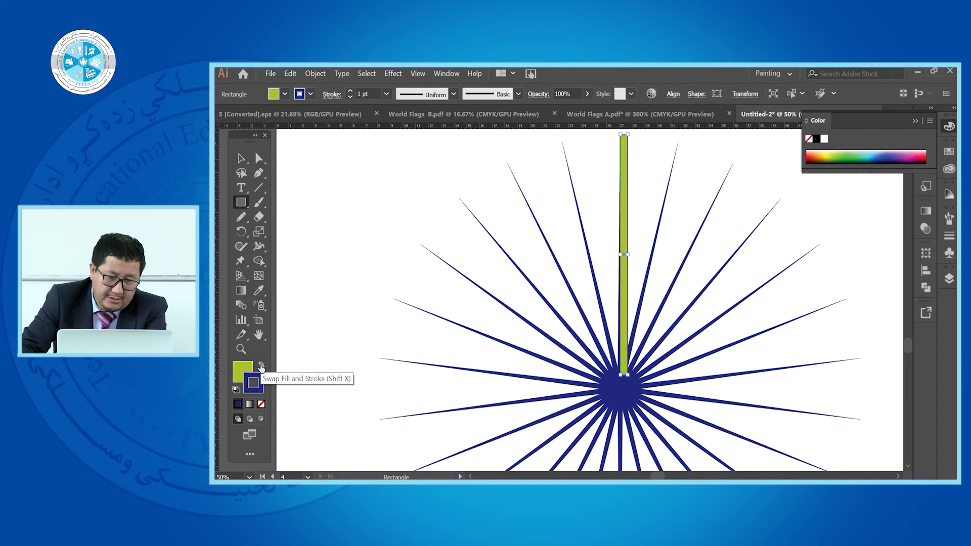
- Remove the narrow green rectangle's stroke and delete its upper-right anchor point to taper it to a tip
{"action": "left_click", "coordinate": [261, 404]}
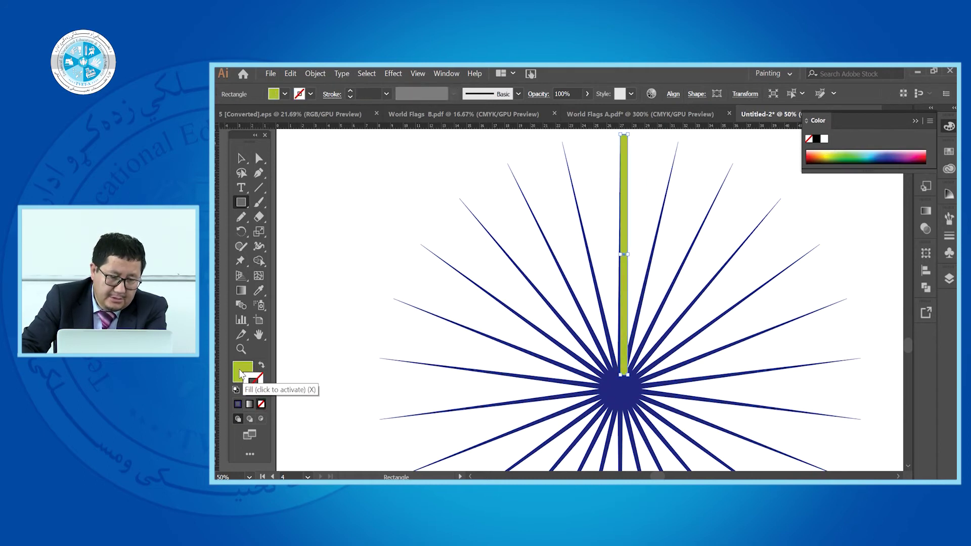
{"action": "key", "text": "v"}
{"action": "left_click", "coordinate": [652, 160]}
{"action": "left_click", "coordinate": [625, 147]}
{"action": "left_click_drag", "start_coordinate": [261, 172], "coordinate": [304, 202]}
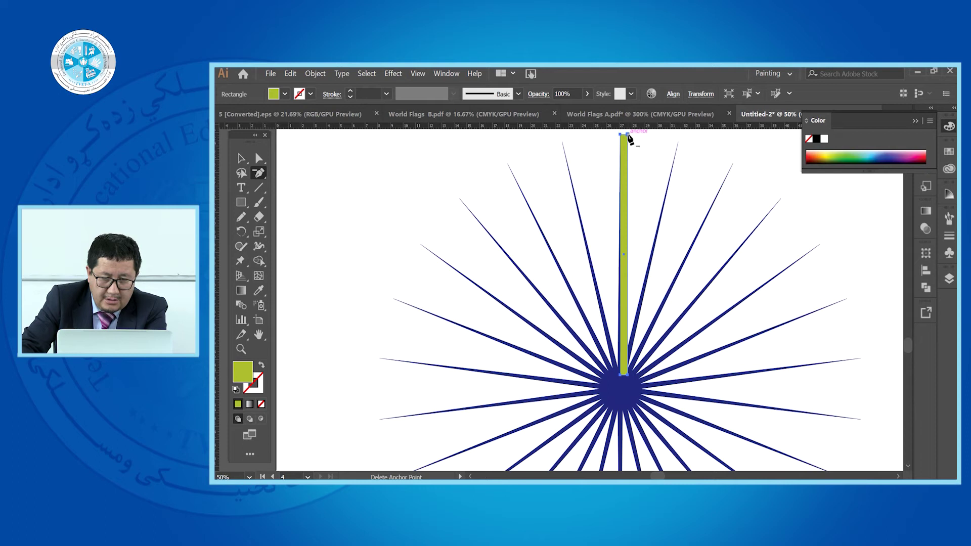
{"action": "left_click", "coordinate": [628, 135]}
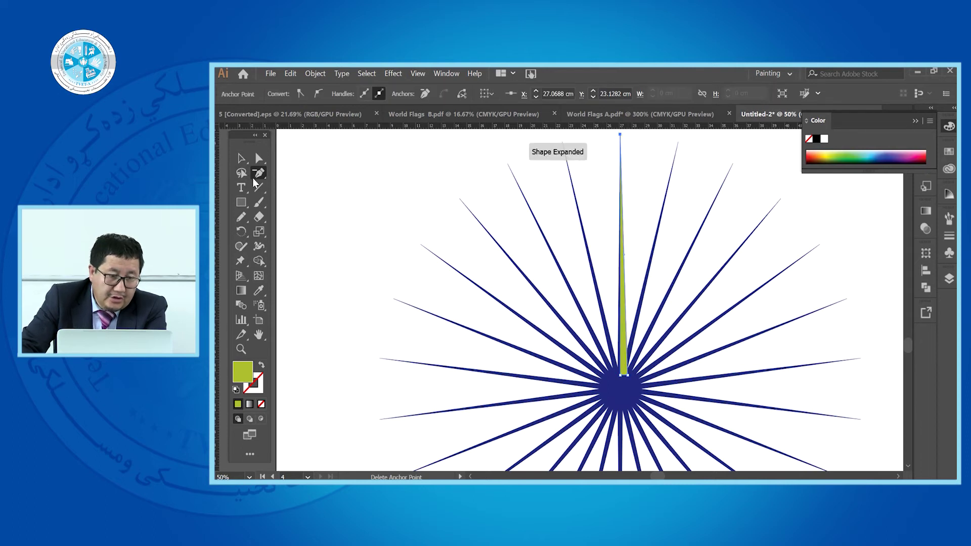
- Add anchor points midway along both long edges of the green spoke
{"action": "left_click_drag", "start_coordinate": [258, 174], "coordinate": [293, 189]}
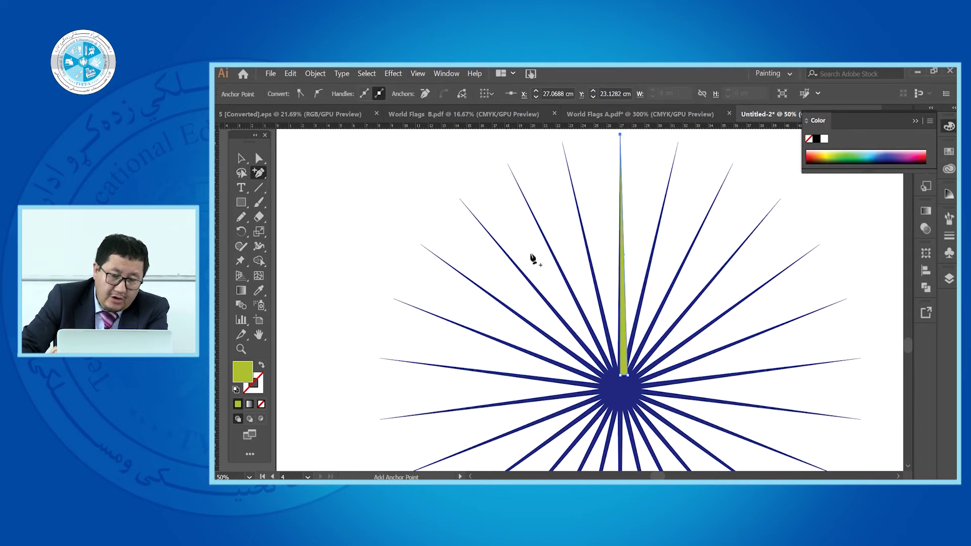
{"action": "left_click", "coordinate": [629, 256]}
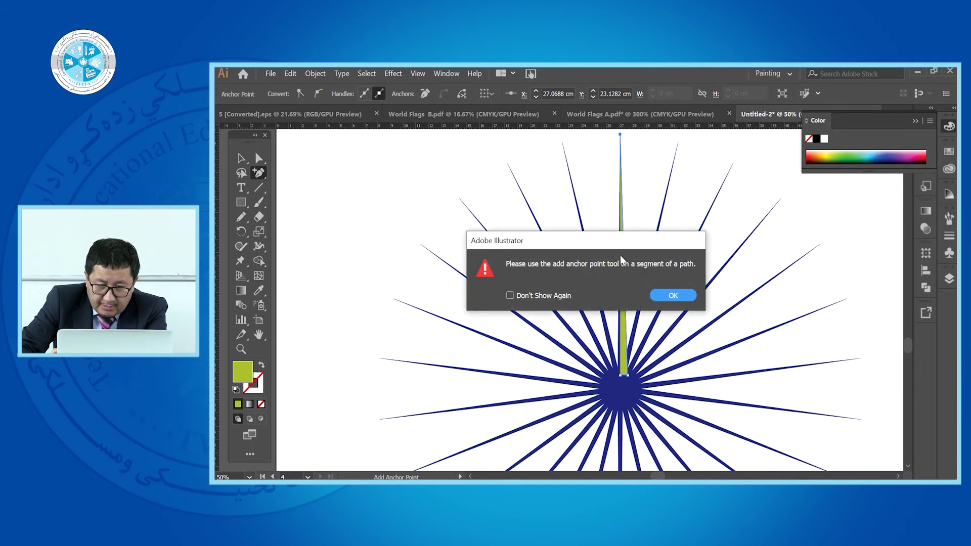
{"action": "left_click", "coordinate": [671, 296]}
{"action": "scroll", "coordinate": [628, 260], "scroll_direction": "up", "scroll_amount": 2}
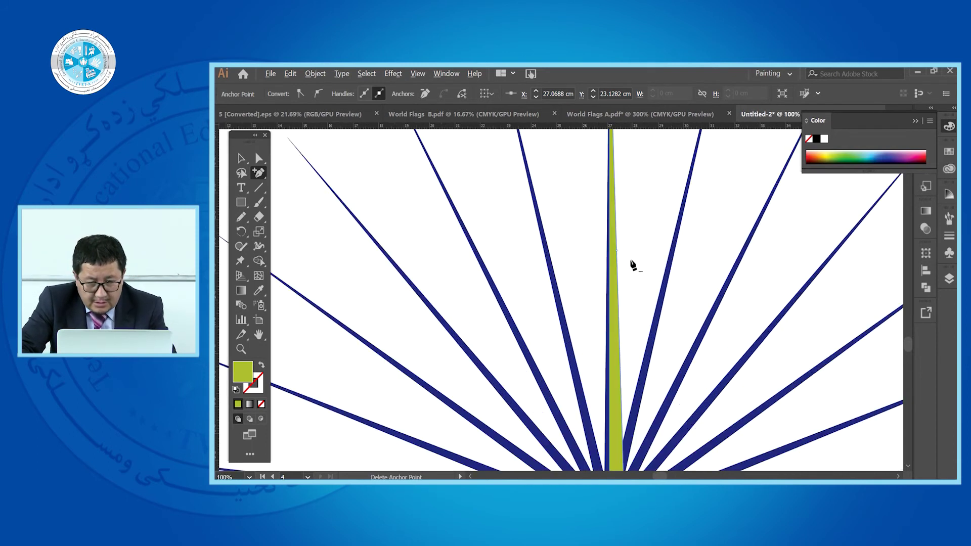
{"action": "scroll", "coordinate": [625, 256], "scroll_direction": "up", "scroll_amount": 1}
{"action": "left_click", "coordinate": [614, 254]}
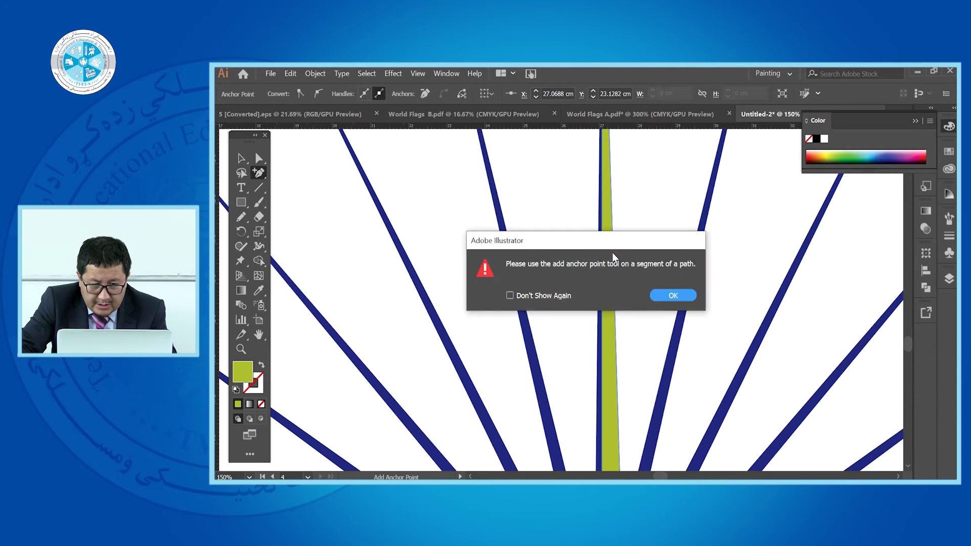
{"action": "left_click", "coordinate": [671, 296]}
{"action": "left_click", "coordinate": [611, 235]}
- Pull the spoke's two middle anchor points outward to make it widest at mid-length, and deselect it
{"action": "left_click", "coordinate": [259, 157]}
{"action": "left_click_drag", "start_coordinate": [612, 239], "coordinate": [590, 238]}
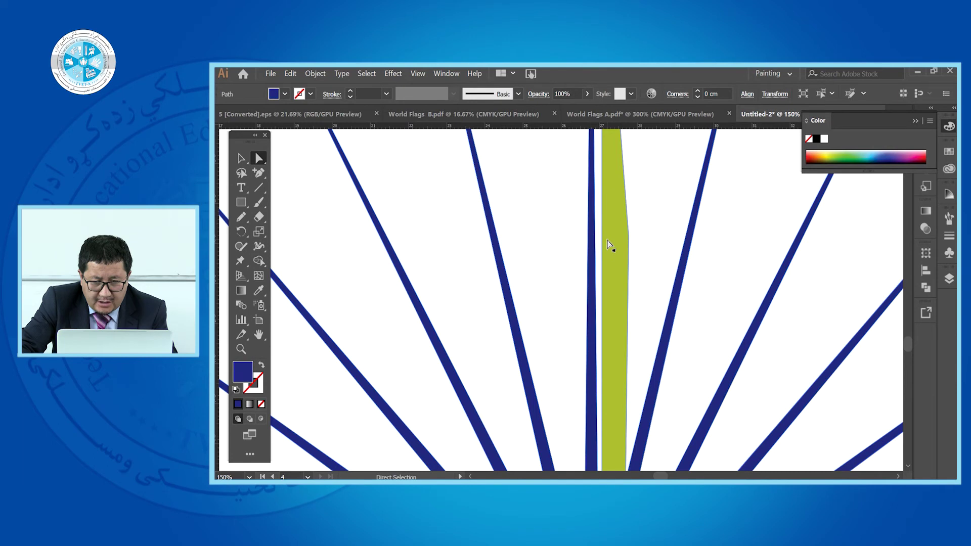
{"action": "left_click", "coordinate": [608, 241]}
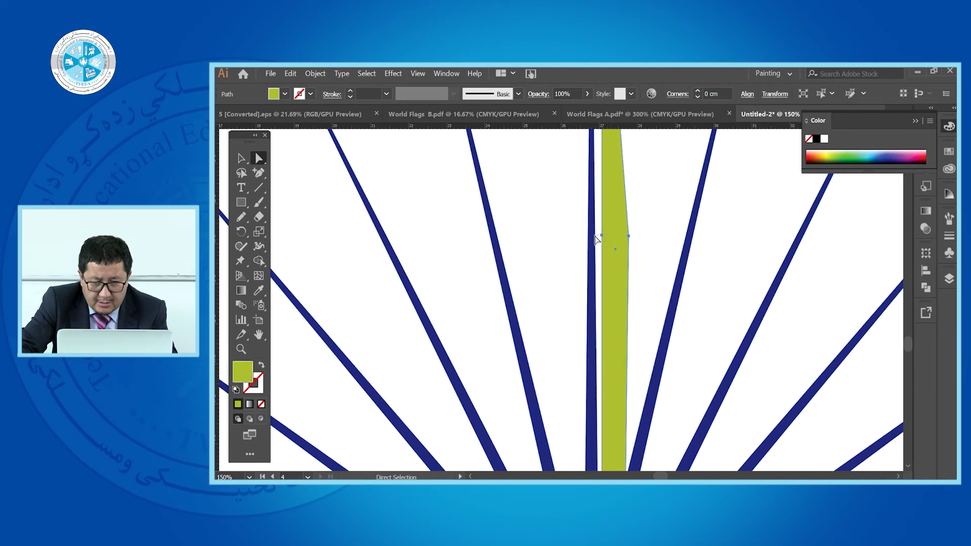
{"action": "left_click", "coordinate": [601, 236]}
{"action": "left_click_drag", "start_coordinate": [602, 236], "coordinate": [579, 237]}
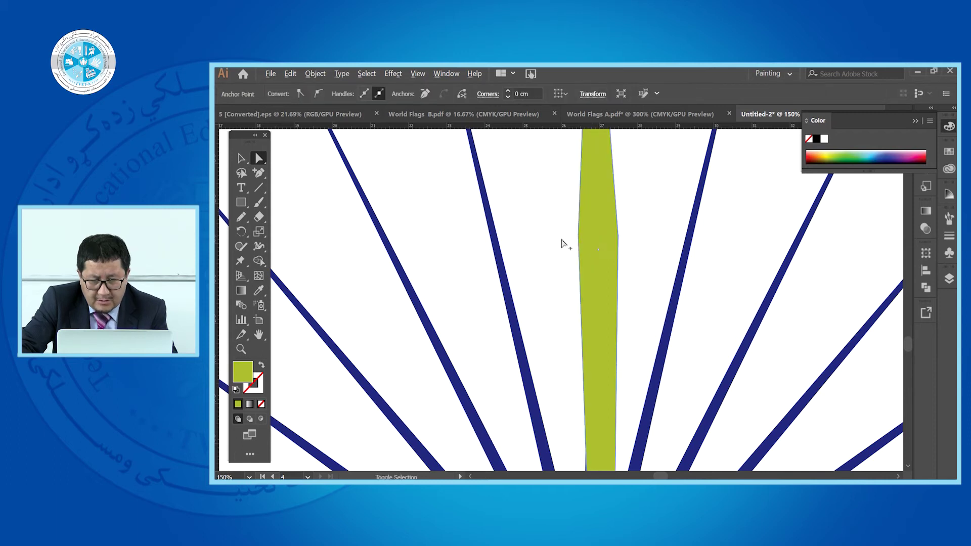
{"action": "key", "text": "ctrl+minus"}
{"action": "key", "text": "ctrl+minus"}
{"action": "key", "text": "ctrl+minus"}
{"action": "key", "text": "ctrl+minus"}
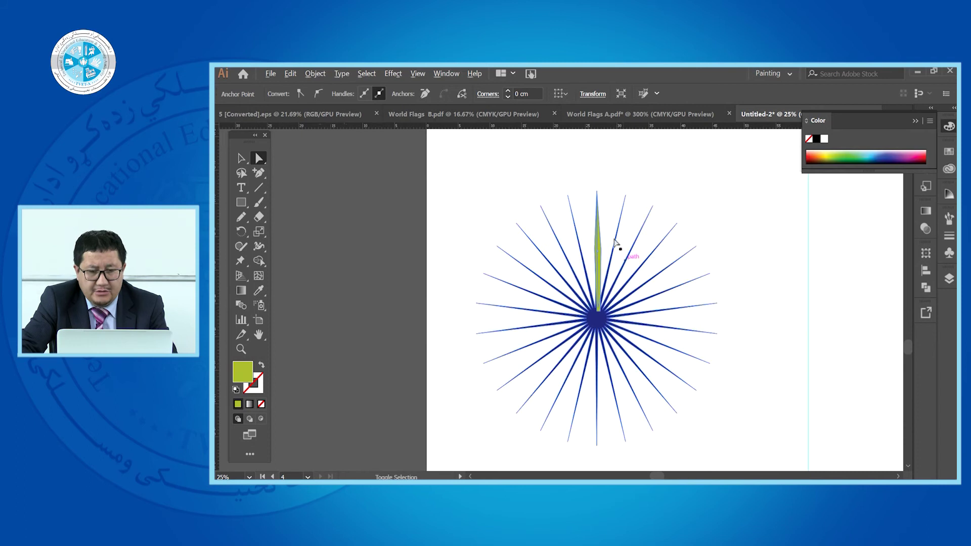
{"action": "key", "text": "v"}
{"action": "left_click", "coordinate": [533, 190]}
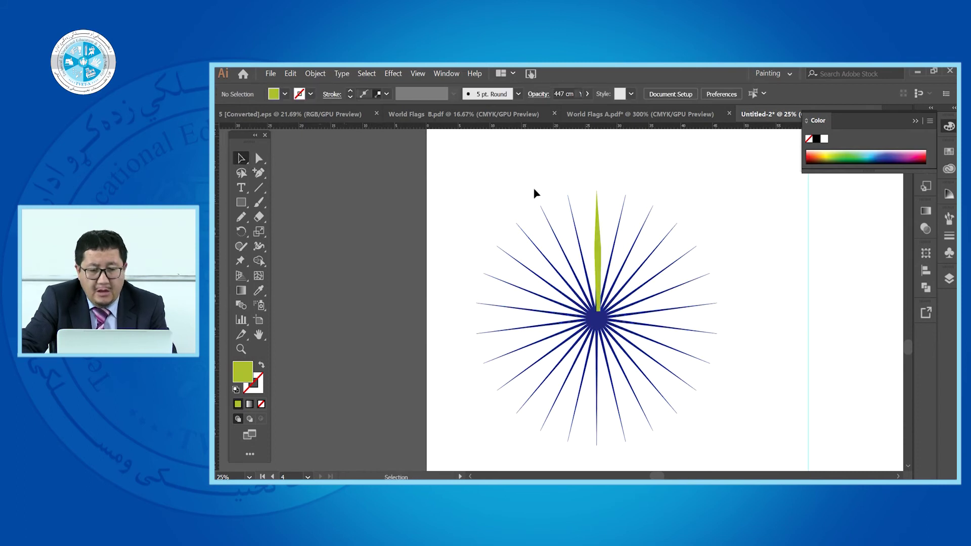
- Centre the green spoke on the star's upper vertical ray and leave it selected
{"action": "key", "text": "ctrl+plus"}
{"action": "key", "text": "ctrl+plus"}
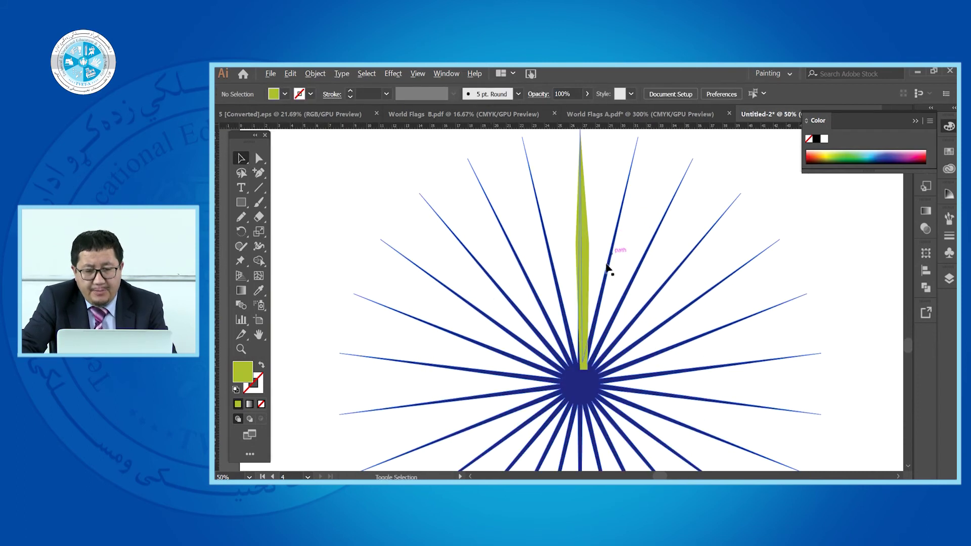
{"action": "left_click", "coordinate": [582, 302]}
{"action": "left_click", "coordinate": [611, 180]}
{"action": "key", "text": "ctrl+minus"}
{"action": "key", "text": "ctrl+minus"}
{"action": "left_click", "coordinate": [582, 216]}
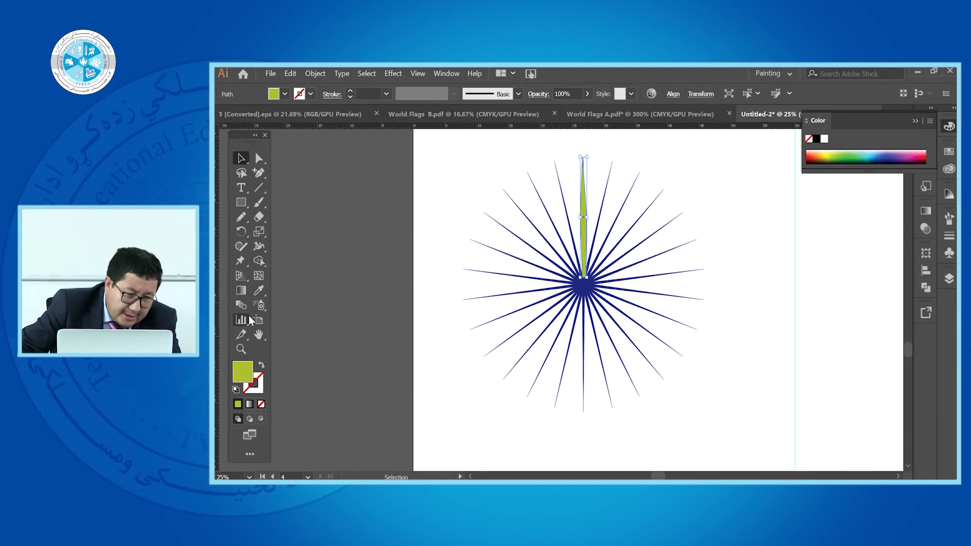
- Rotate four copies of the spoke about the star's centre onto the next rays clockwise
{"action": "left_click", "coordinate": [241, 231]}
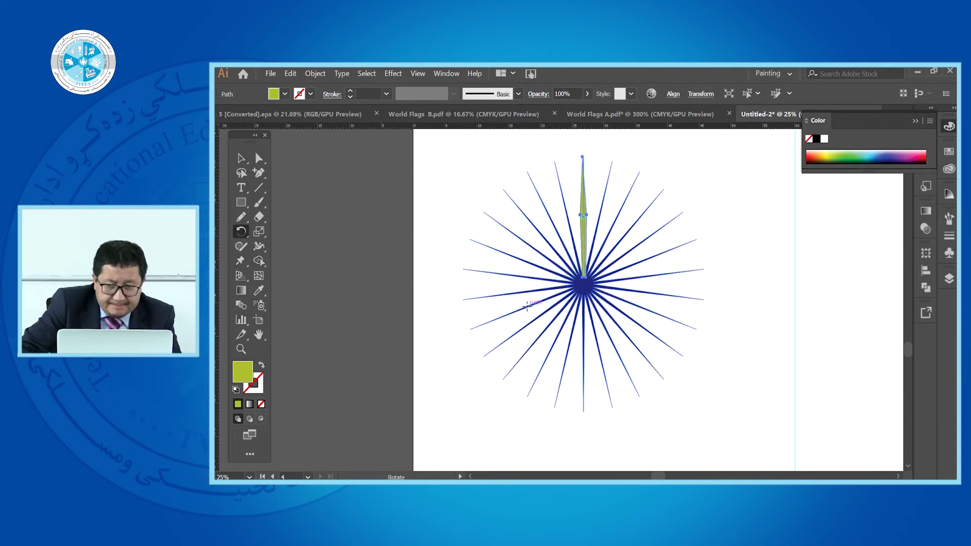
{"action": "left_click", "coordinate": [583, 286]}
{"action": "scroll", "coordinate": [582, 291], "scroll_direction": "up", "scroll_amount": 1}
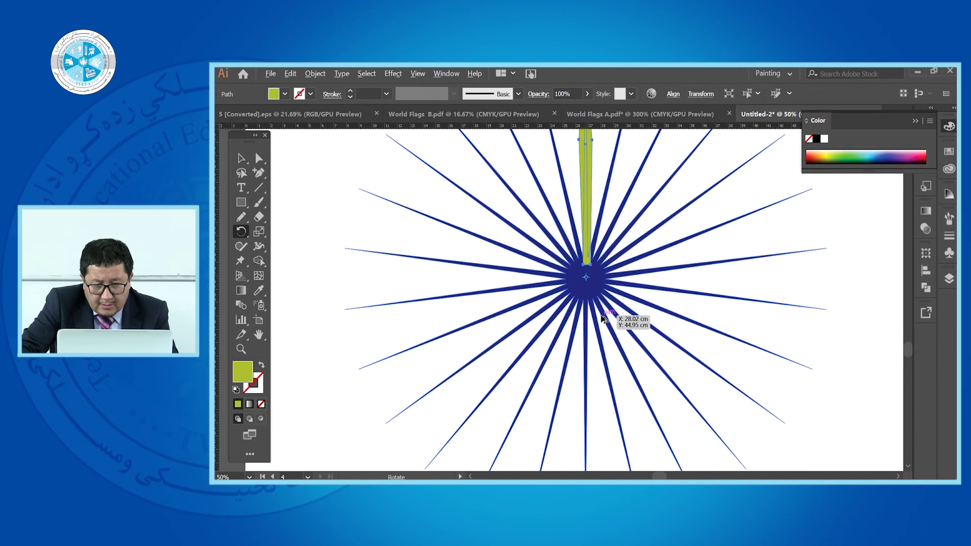
{"action": "scroll", "coordinate": [629, 318], "scroll_direction": "down", "scroll_amount": 3}
{"action": "scroll", "coordinate": [581, 237], "scroll_direction": "up", "scroll_amount": 1}
{"action": "left_click_drag", "start_coordinate": [590, 238], "coordinate": [656, 290]}
{"action": "key", "text": "v"}
{"action": "left_click", "coordinate": [515, 198]}
- Select the five green spokes without the star and rotate copies about its centre to cover all but one ray
{"action": "left_click_drag", "start_coordinate": [498, 185], "coordinate": [708, 356]}
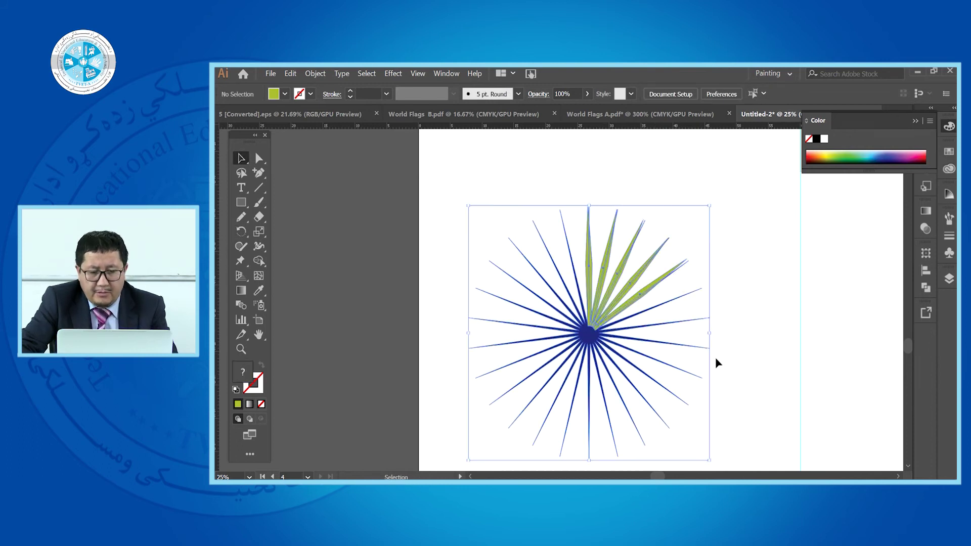
{"action": "left_click", "coordinate": [646, 357], "text": "shift"}
{"action": "left_click", "coordinate": [246, 233]}
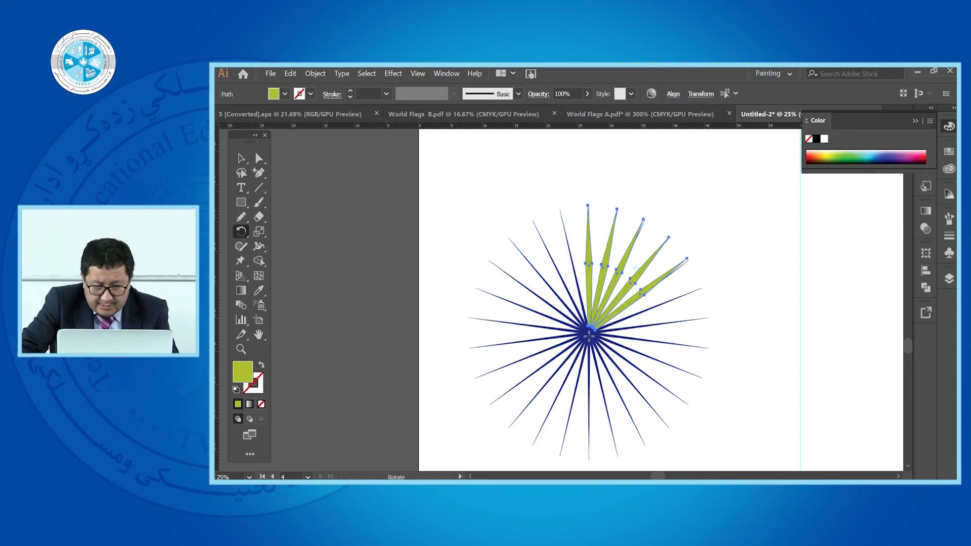
{"action": "left_click_drag", "start_coordinate": [650, 288], "coordinate": [531, 238]}
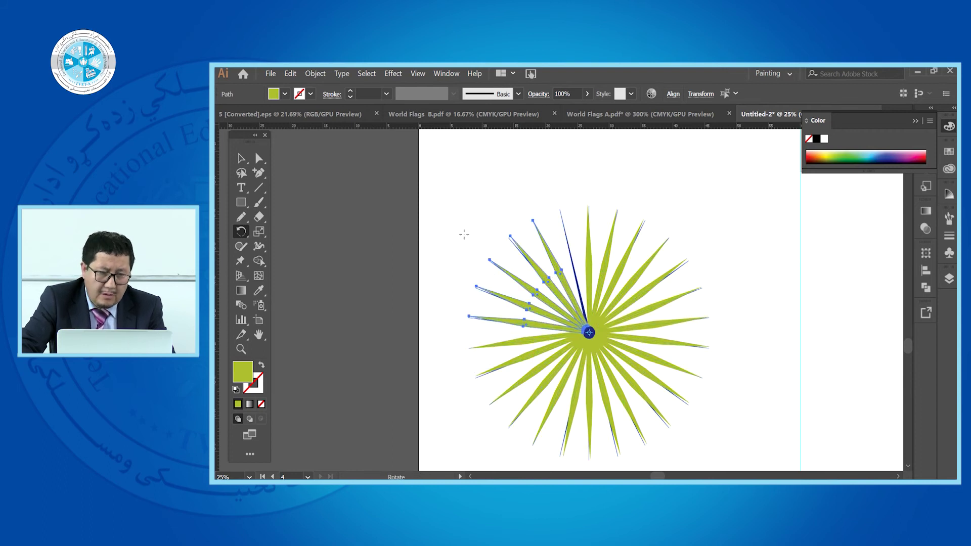
- Copy the spoke beside the last uncovered ray onto that ray by rotating it about the star's centre
{"action": "left_click", "coordinate": [240, 156]}
{"action": "left_click", "coordinate": [614, 286]}
{"action": "left_click", "coordinate": [564, 276]}
{"action": "left_click", "coordinate": [242, 231]}
{"action": "scroll", "coordinate": [597, 333], "scroll_direction": "up", "scroll_amount": 2}
{"action": "left_click", "coordinate": [579, 330]}
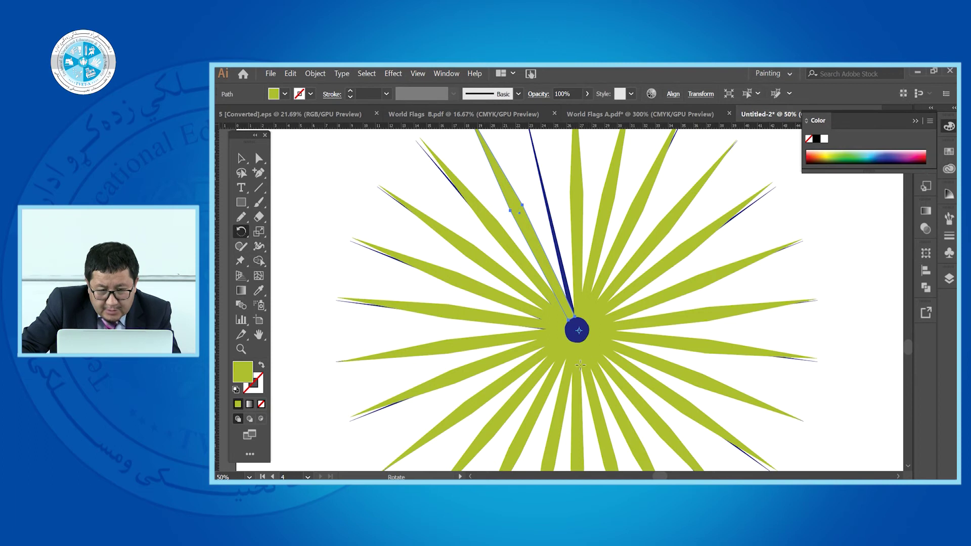
{"action": "key", "text": "v"}
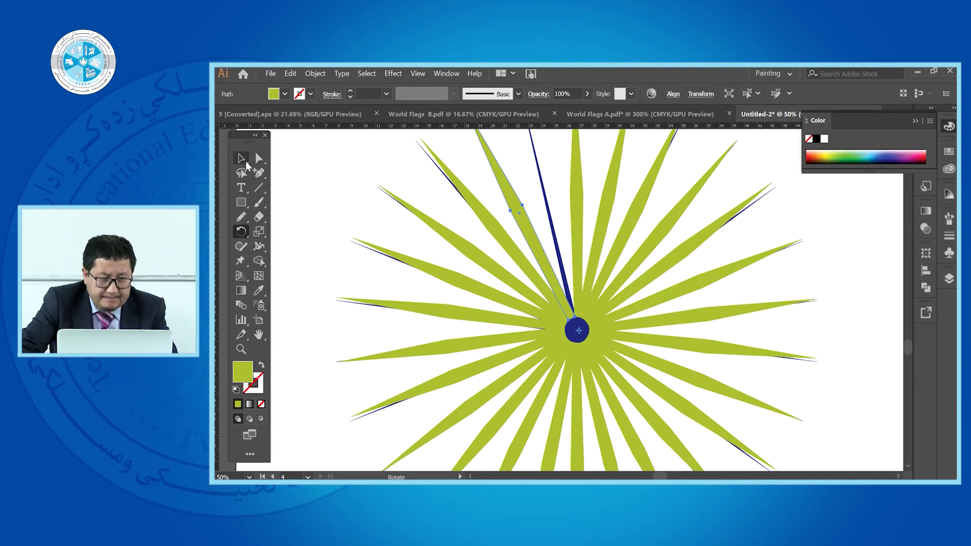
{"action": "mouse_move", "coordinate": [513, 208]}
{"action": "left_mouse_down"}
{"action": "mouse_move", "coordinate": [559, 202]}
{"action": "mouse_move", "coordinate": [516, 209]}
{"action": "left_mouse_up"}
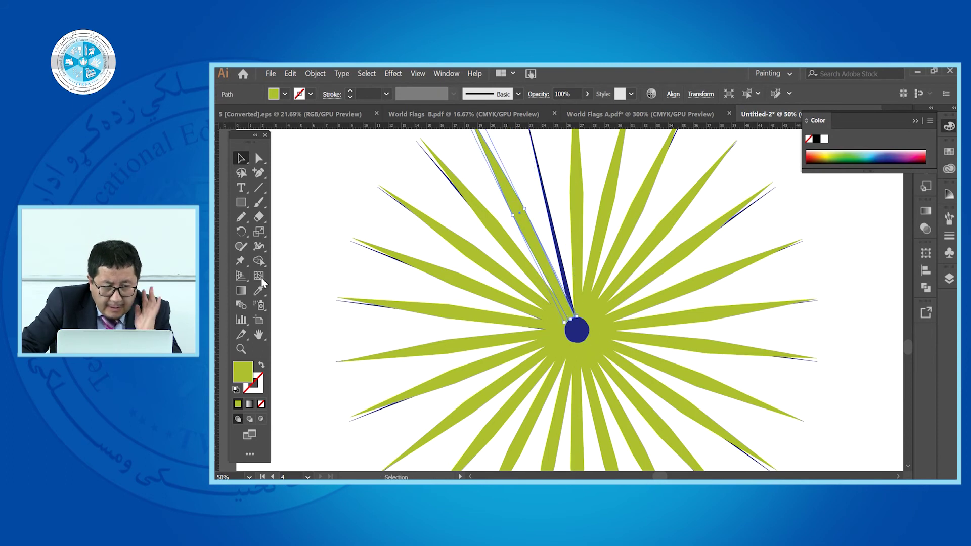
{"action": "left_click", "coordinate": [237, 231]}
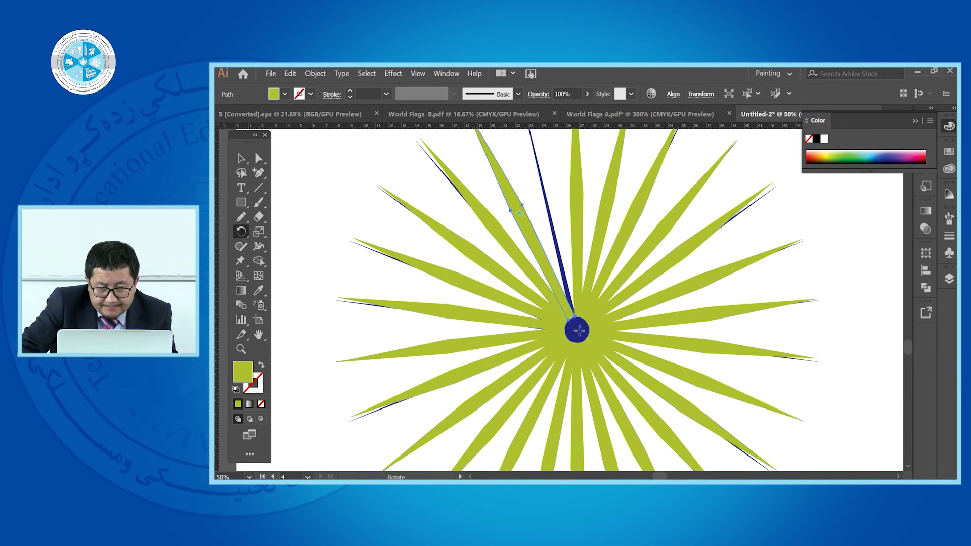
{"action": "left_click_drag", "start_coordinate": [519, 213], "coordinate": [545, 213]}
{"action": "scroll", "coordinate": [536, 228], "scroll_direction": "down", "scroll_amount": 3}
- Move the blue guide star out from under the green spokes and delete it
{"action": "left_click", "coordinate": [242, 159]}
{"action": "left_click", "coordinate": [565, 275]}
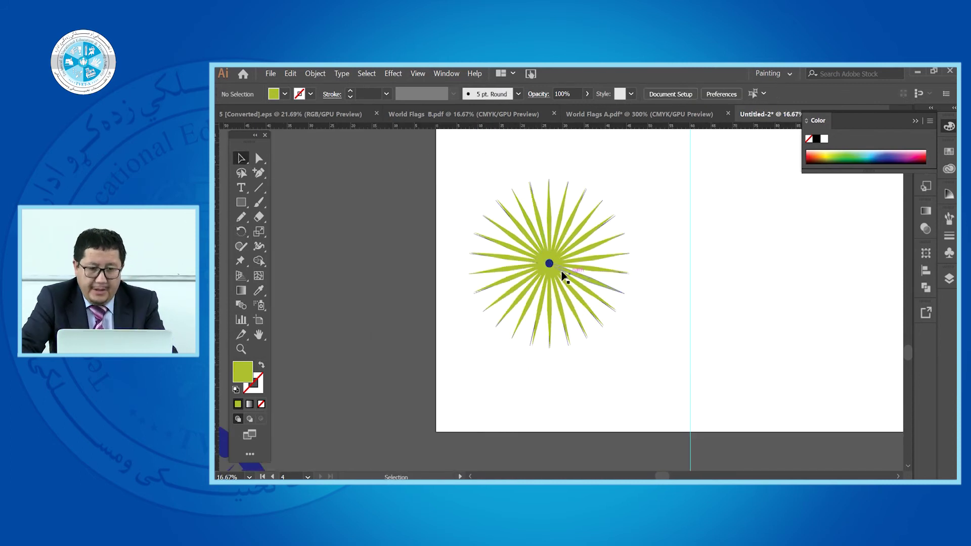
{"action": "left_click_drag", "start_coordinate": [550, 265], "coordinate": [767, 314]}
{"action": "key", "text": "Delete"}
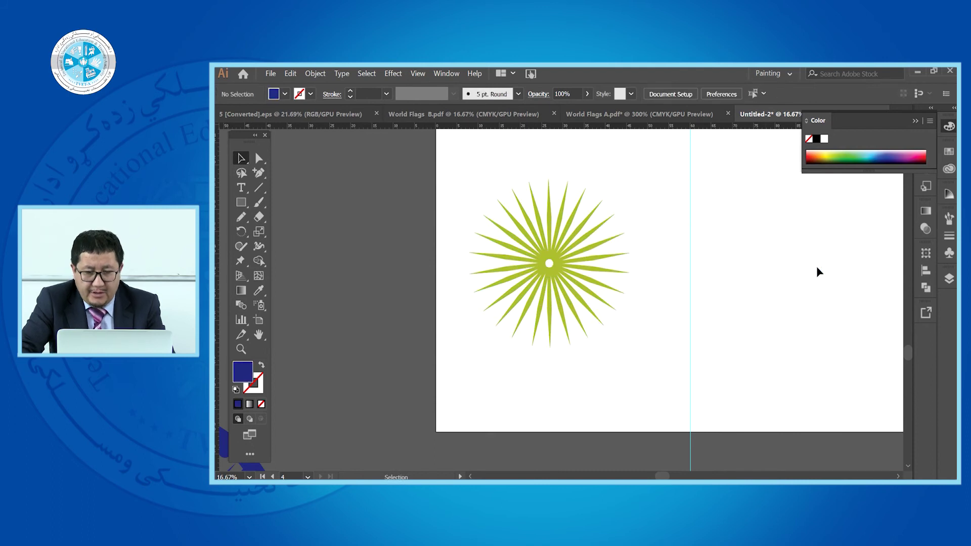
- Try to sample the original wheel's blue onto all the green spokes with the Eyedropper
{"action": "scroll", "coordinate": [752, 278], "scroll_direction": "down", "scroll_amount": 2}
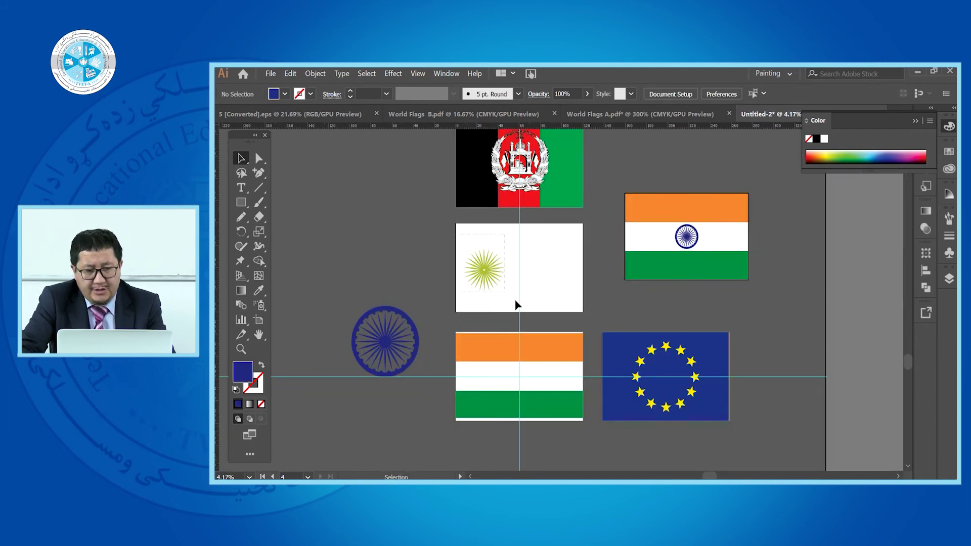
{"action": "left_click", "coordinate": [516, 304]}
{"action": "left_click", "coordinate": [259, 291]}
{"action": "left_click", "coordinate": [406, 325]}
{"action": "left_click", "coordinate": [377, 210]}
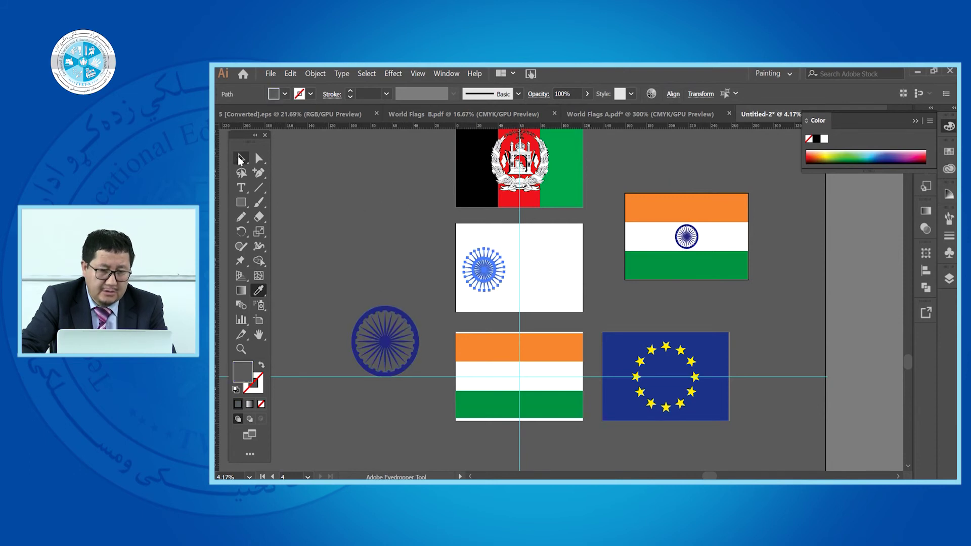
{"action": "left_click", "coordinate": [241, 158]}
{"action": "left_click", "coordinate": [334, 177]}
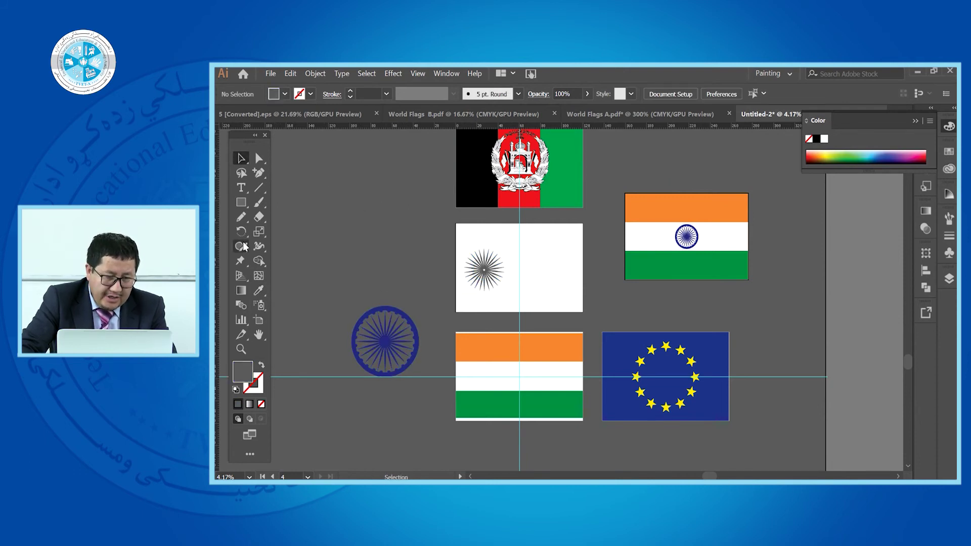
- Draw a circle from the centre of the spokes that covers the white hole in the hub
{"action": "left_click", "coordinate": [243, 203]}
{"action": "left_click", "coordinate": [291, 235]}
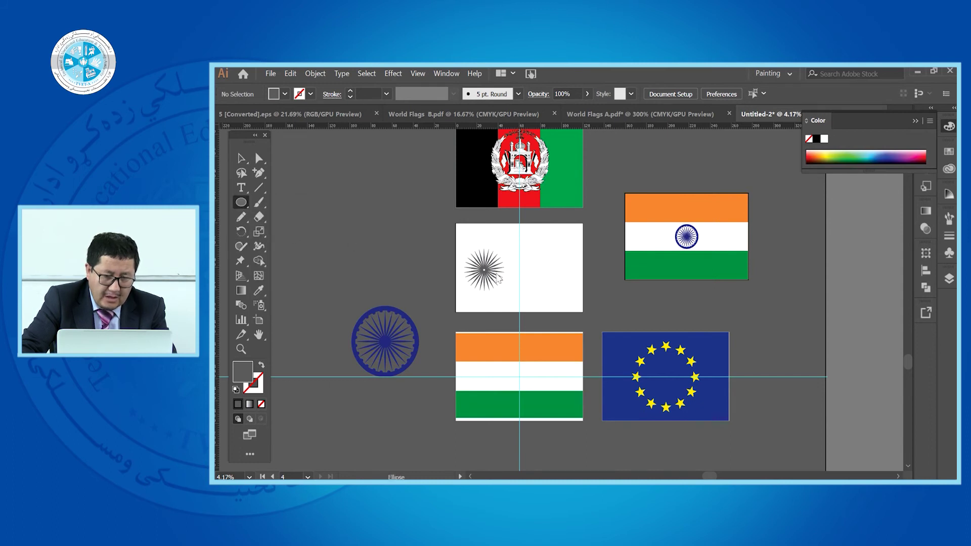
{"action": "scroll", "coordinate": [498, 279], "scroll_direction": "up", "scroll_amount": 6}
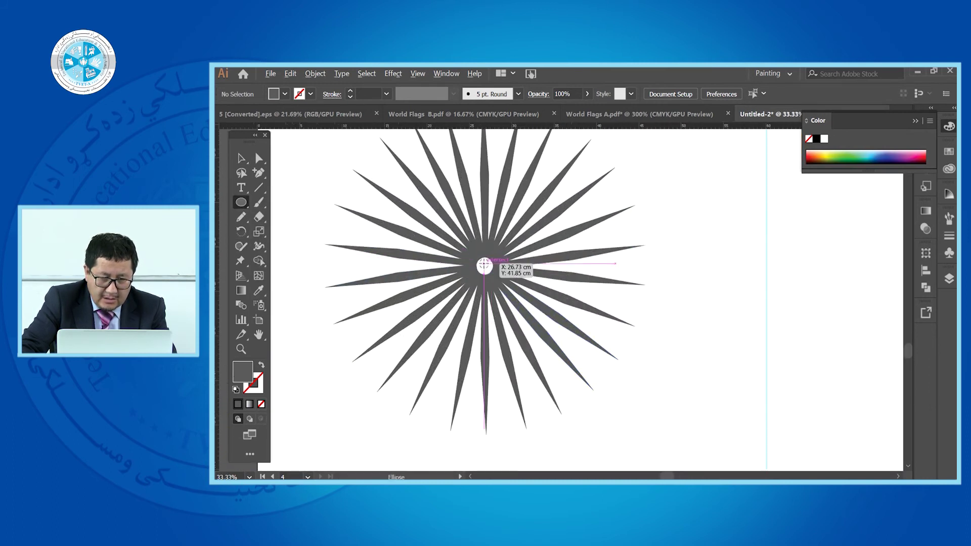
{"action": "left_click_drag", "start_coordinate": [485, 265], "coordinate": [522, 292]}
- Select the spokes with the hub circle and apply the original wheel's blue to them with the Eyedropper
{"action": "scroll", "coordinate": [521, 292], "scroll_direction": "down", "scroll_amount": 3}
{"action": "left_click", "coordinate": [241, 158]}
{"action": "scroll", "coordinate": [564, 295], "scroll_direction": "down", "scroll_amount": 6}
{"action": "left_click_drag", "start_coordinate": [495, 264], "coordinate": [577, 331]}
{"action": "left_click", "coordinate": [259, 290]}
{"action": "left_click", "coordinate": [425, 349]}
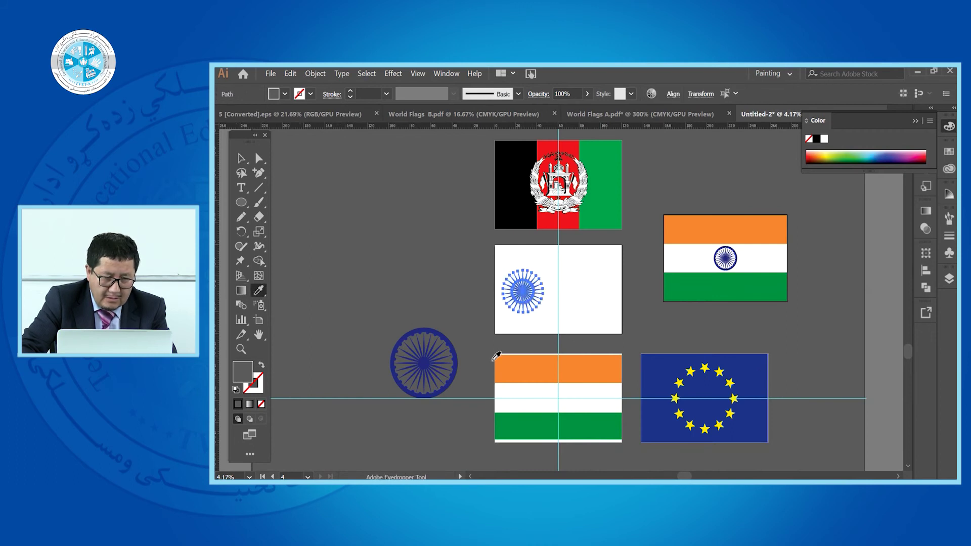
{"action": "left_click", "coordinate": [438, 349]}
{"action": "left_click", "coordinate": [241, 158]}
{"action": "left_click", "coordinate": [439, 218]}
- Draw a blue circle about the size of the hub, centred on the middle of the spokes
{"action": "scroll", "coordinate": [483, 297], "scroll_direction": "up", "scroll_amount": 1}
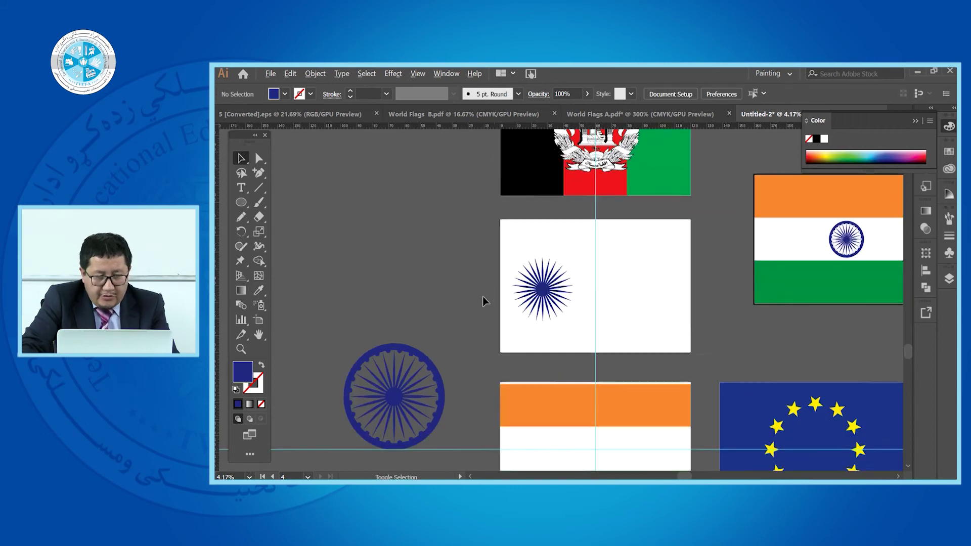
{"action": "scroll", "coordinate": [381, 392], "scroll_direction": "up", "scroll_amount": 6}
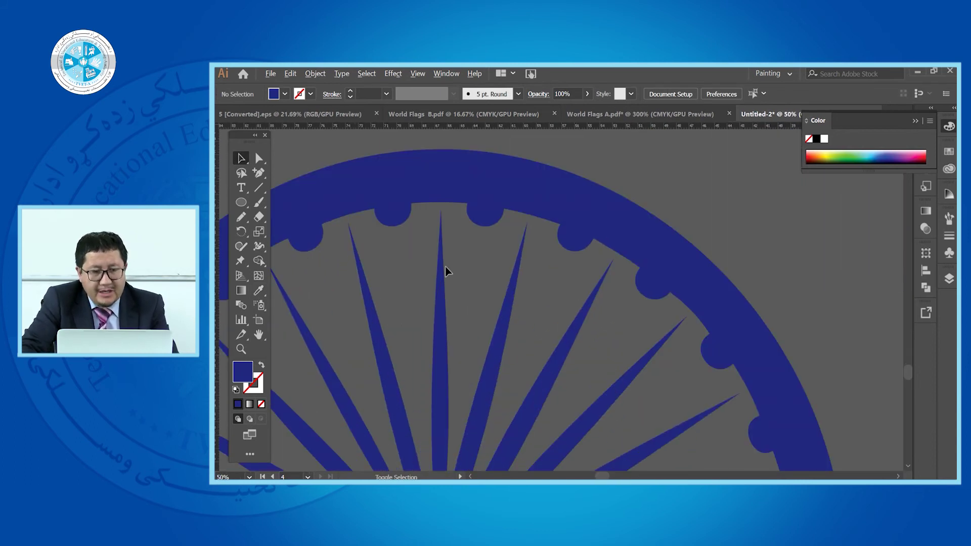
{"action": "scroll", "coordinate": [445, 272], "scroll_direction": "down", "scroll_amount": 6}
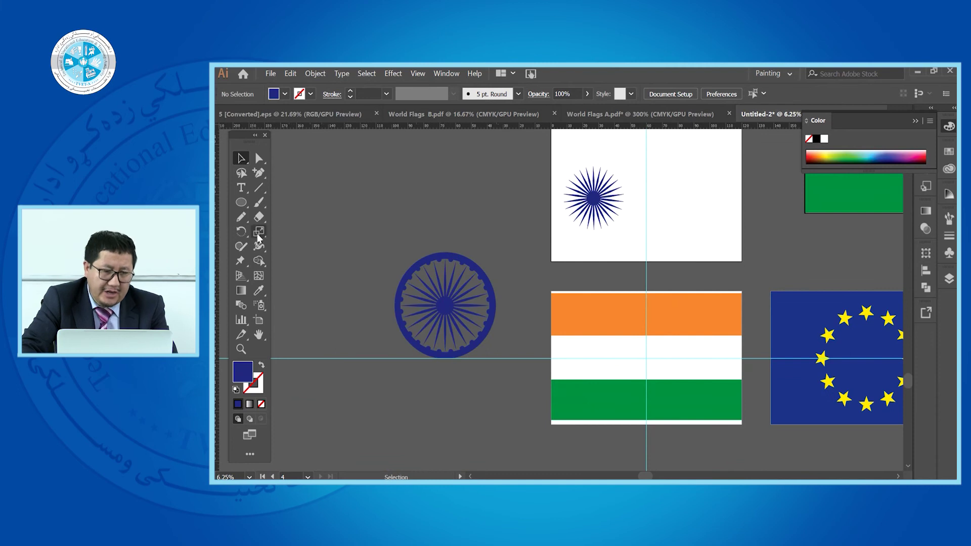
{"action": "left_click", "coordinate": [240, 202]}
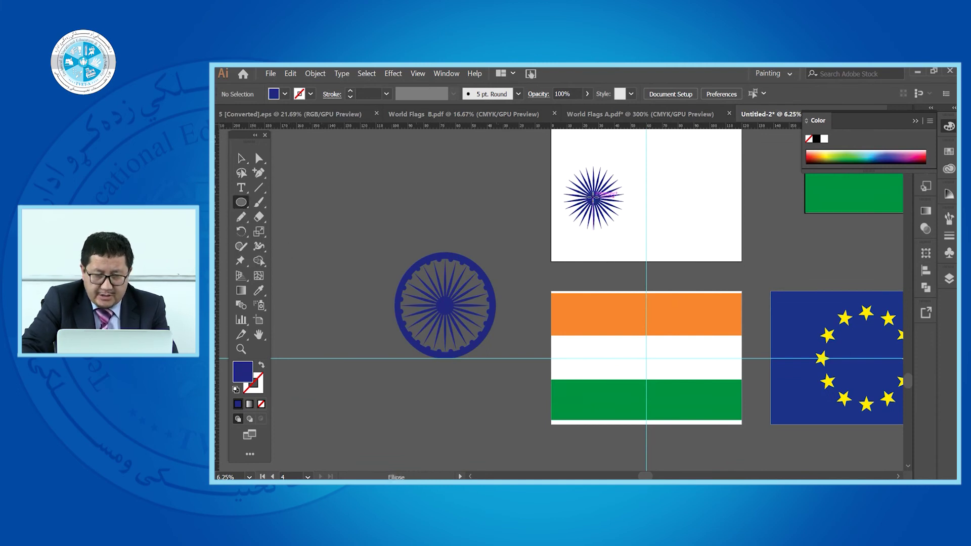
{"action": "scroll", "coordinate": [586, 183], "scroll_direction": "up", "scroll_amount": 2}
{"action": "left_click_drag", "start_coordinate": [577, 231], "coordinate": [605, 205]}
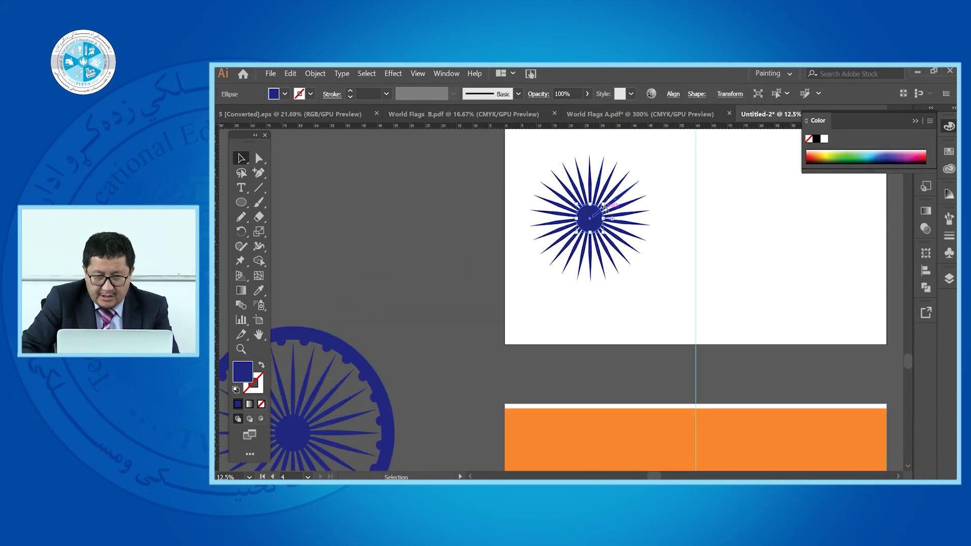
- Turn the new circle into a blue outline without fill and enlarge it from its centre beyond the spoke tips
{"action": "left_click_drag", "start_coordinate": [605, 232], "coordinate": [634, 264]}
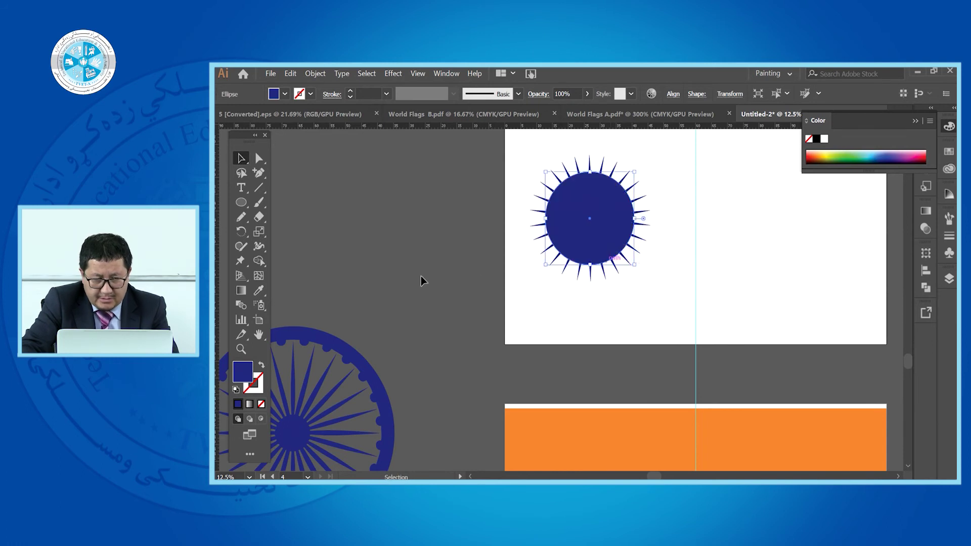
{"action": "left_click", "coordinate": [262, 366]}
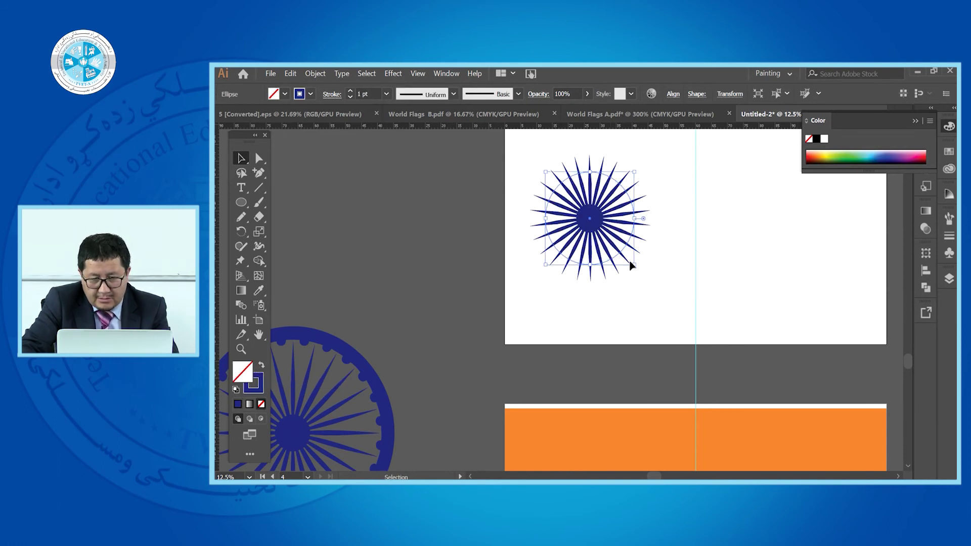
{"action": "left_click_drag", "start_coordinate": [636, 263], "coordinate": [668, 292]}
- Try stroke weights of 20 pt and 80 pt on the rim circle around the spokes
{"action": "left_click", "coordinate": [386, 93]}
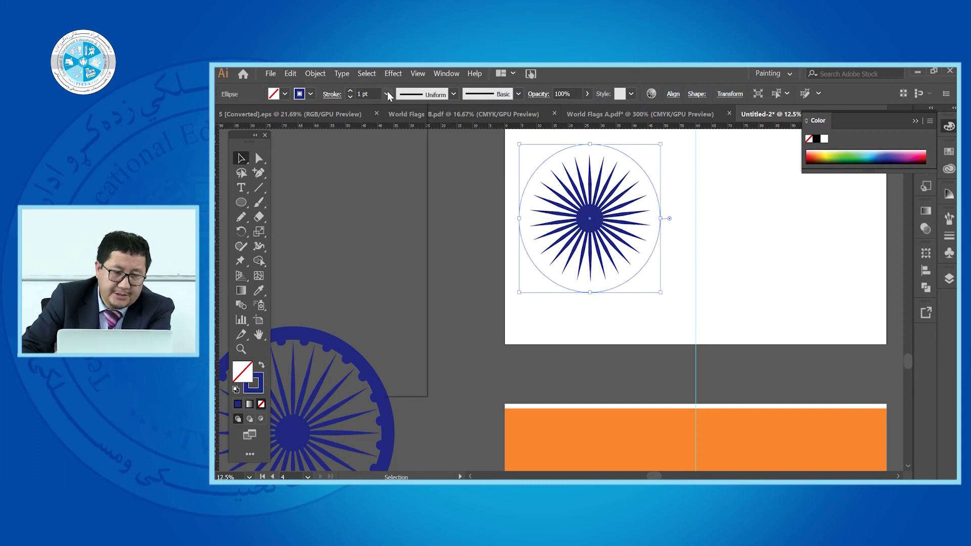
{"action": "left_click", "coordinate": [403, 337]}
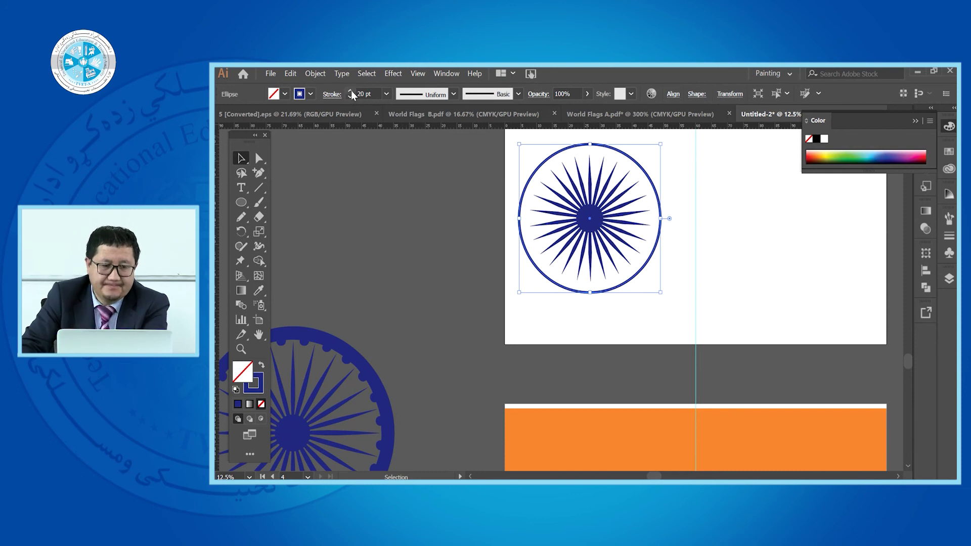
{"action": "left_click", "coordinate": [387, 93]}
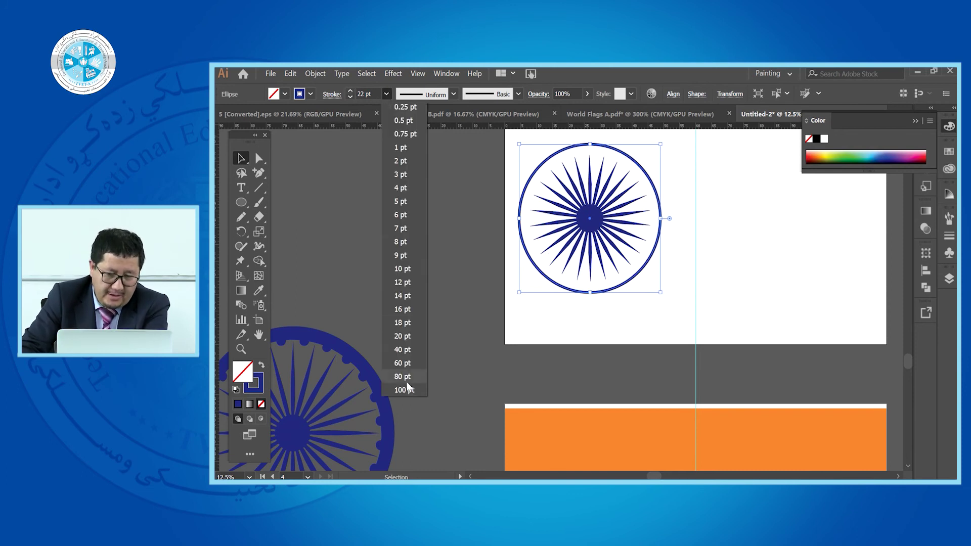
{"action": "left_click", "coordinate": [406, 365]}
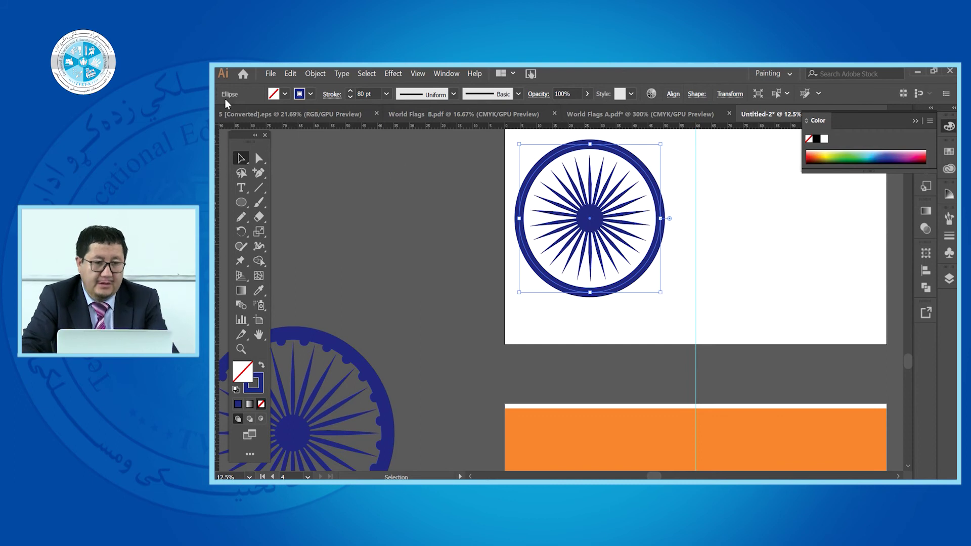
{"action": "left_click", "coordinate": [355, 172]}
{"action": "scroll", "coordinate": [702, 229], "scroll_direction": "down", "scroll_amount": 2}
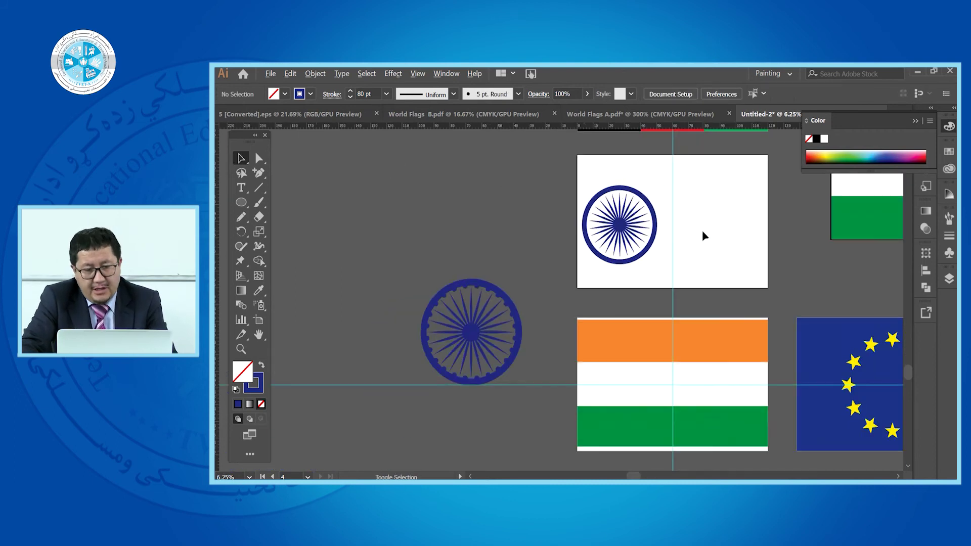
- Set the rim circle's stroke weight to 60 pt
{"action": "scroll", "coordinate": [632, 203], "scroll_direction": "up", "scroll_amount": 4}
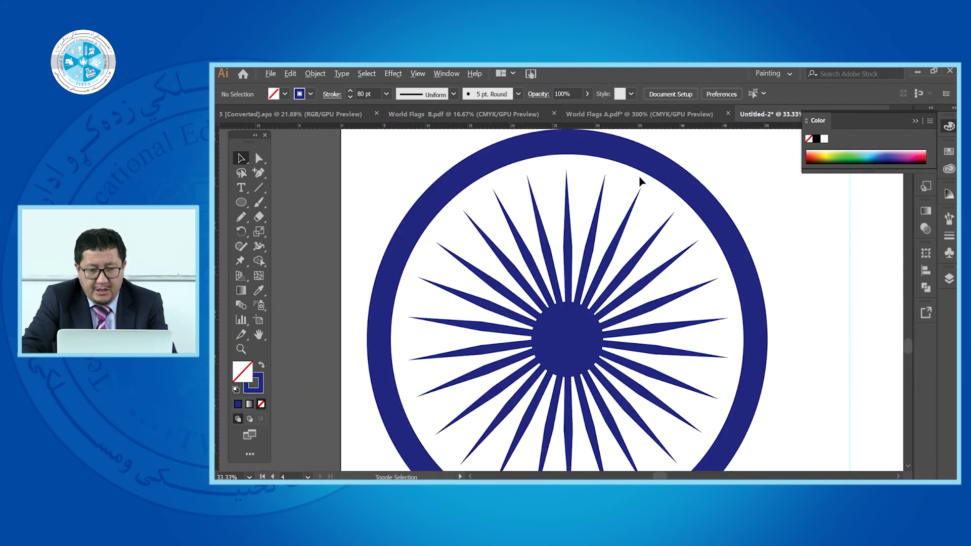
{"action": "left_click", "coordinate": [647, 158]}
{"action": "left_click", "coordinate": [387, 94]}
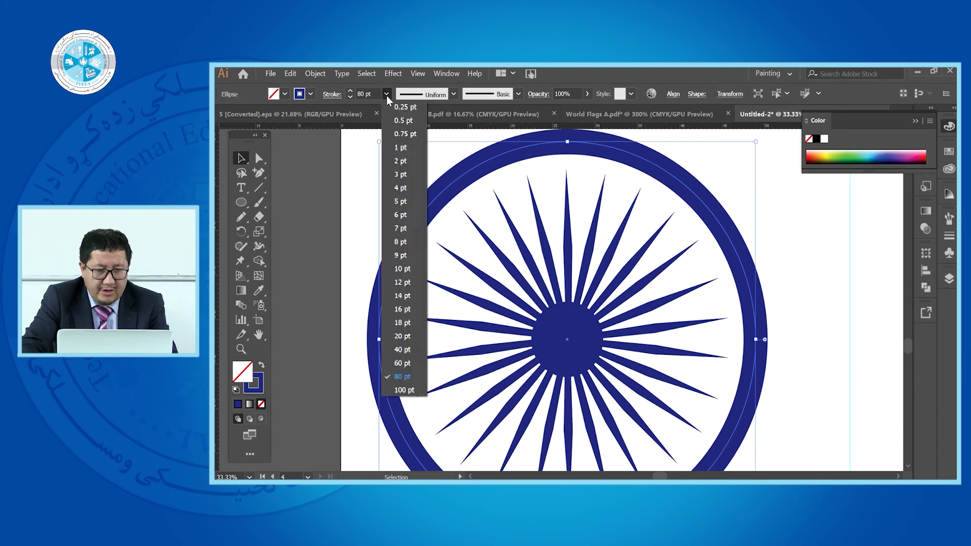
{"action": "left_click", "coordinate": [404, 363]}
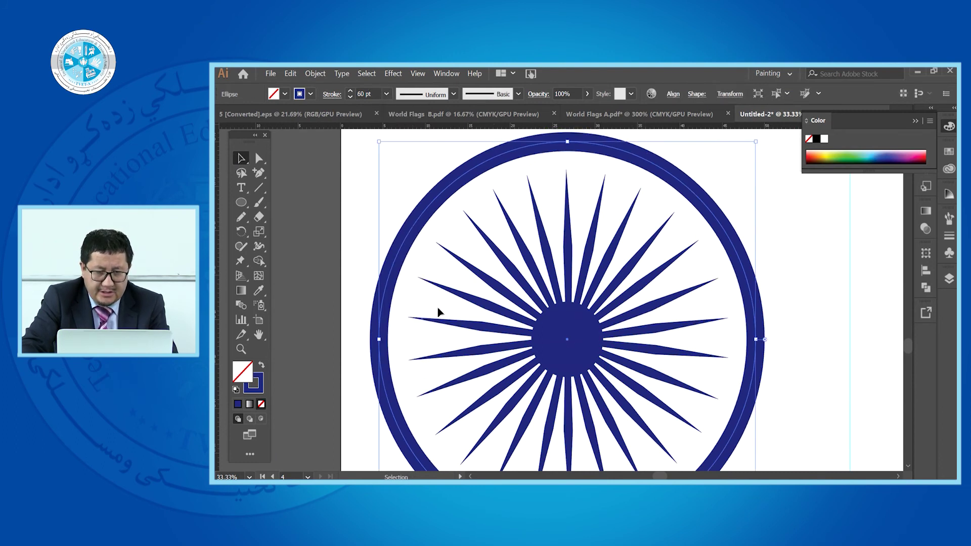
- Expand the rim circle's fill and stroke into a filled shape and deselect it
{"action": "scroll", "coordinate": [526, 200], "scroll_direction": "down", "scroll_amount": 2}
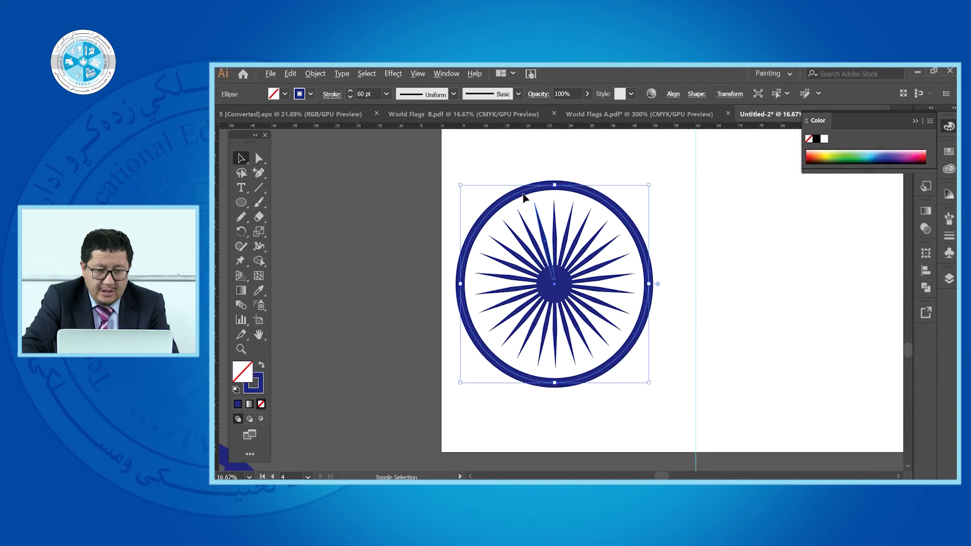
{"action": "right_click", "coordinate": [521, 197]}
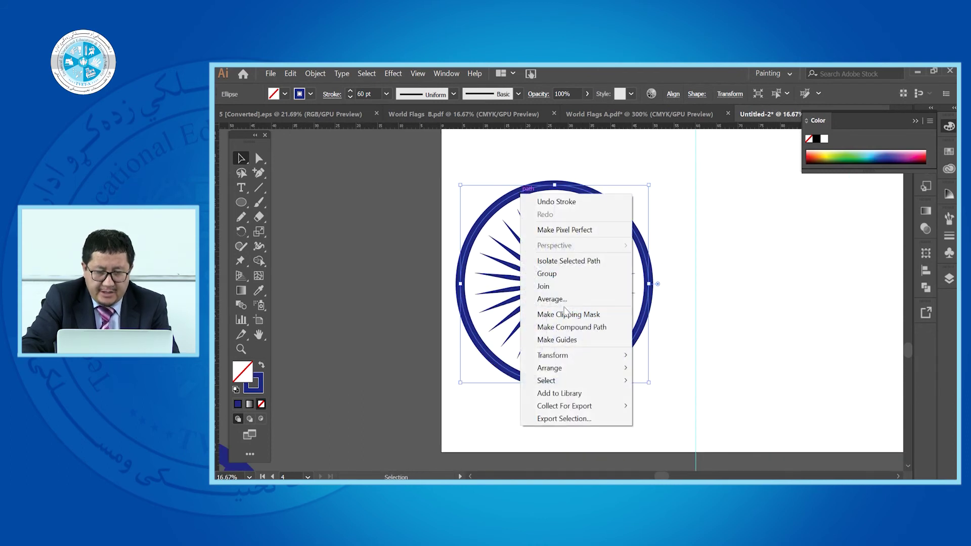
{"action": "left_click", "coordinate": [290, 74]}
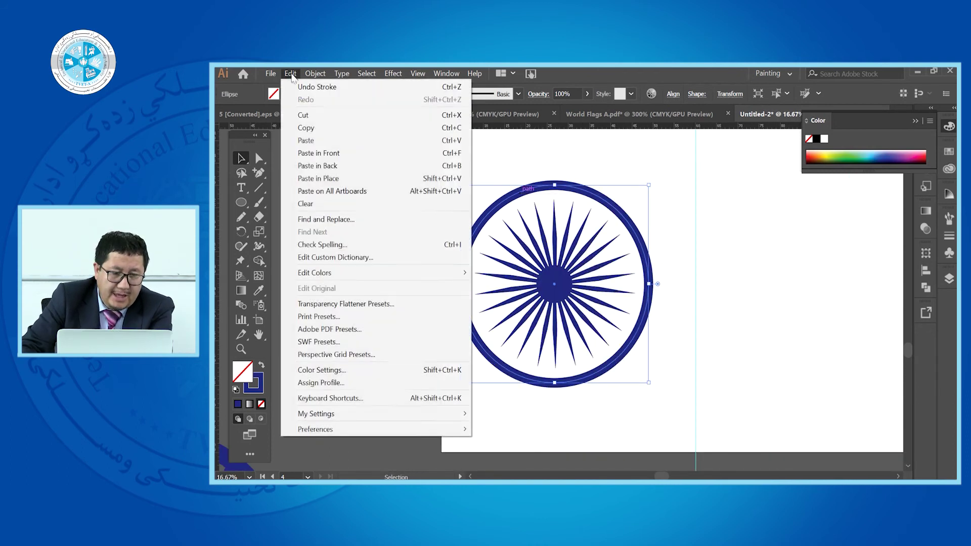
{"action": "mouse_move", "coordinate": [314, 75]}
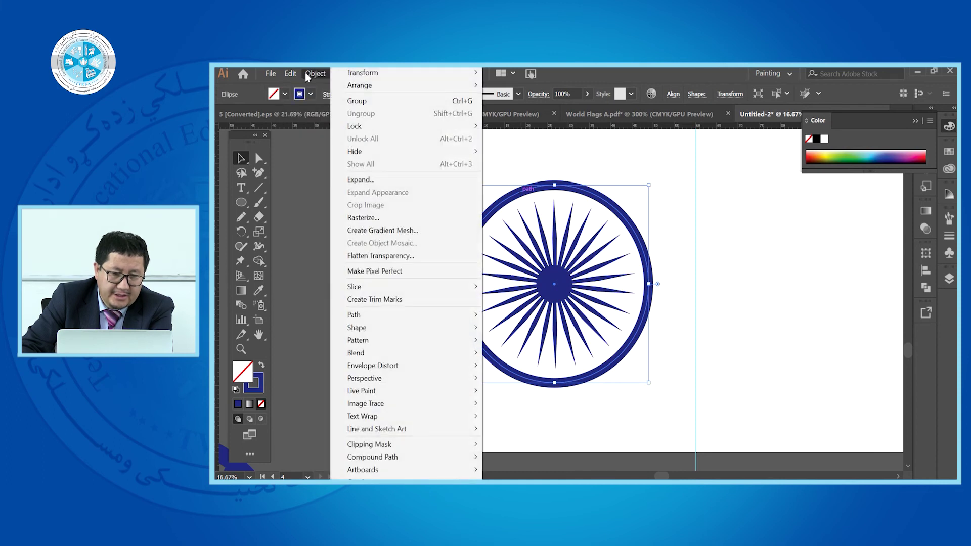
{"action": "left_click", "coordinate": [361, 180]}
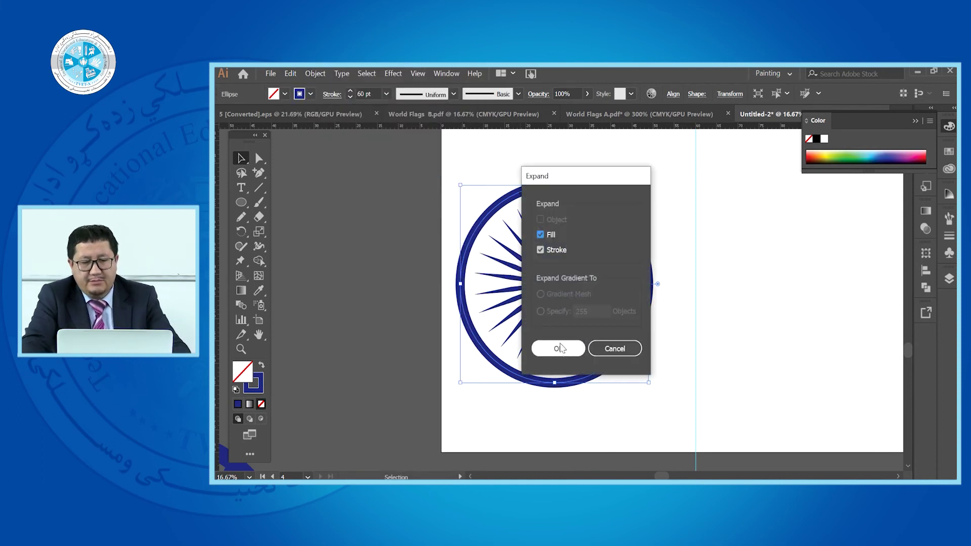
{"action": "left_click", "coordinate": [558, 348]}
{"action": "left_click", "coordinate": [798, 259]}
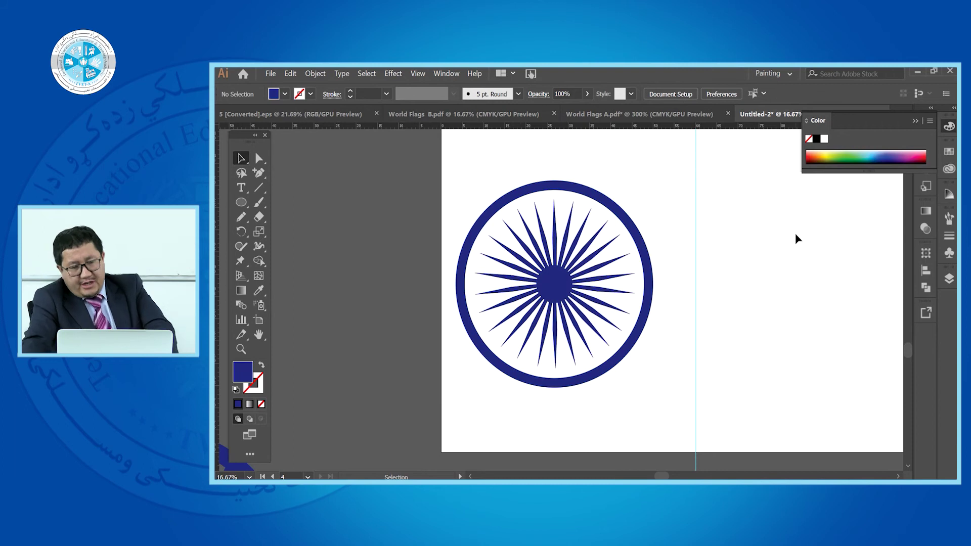
- Draw a small blue circle overlapping the rim's inner edge, just left of the topmost spoke
{"action": "scroll", "coordinate": [623, 264], "scroll_direction": "down", "scroll_amount": 1}
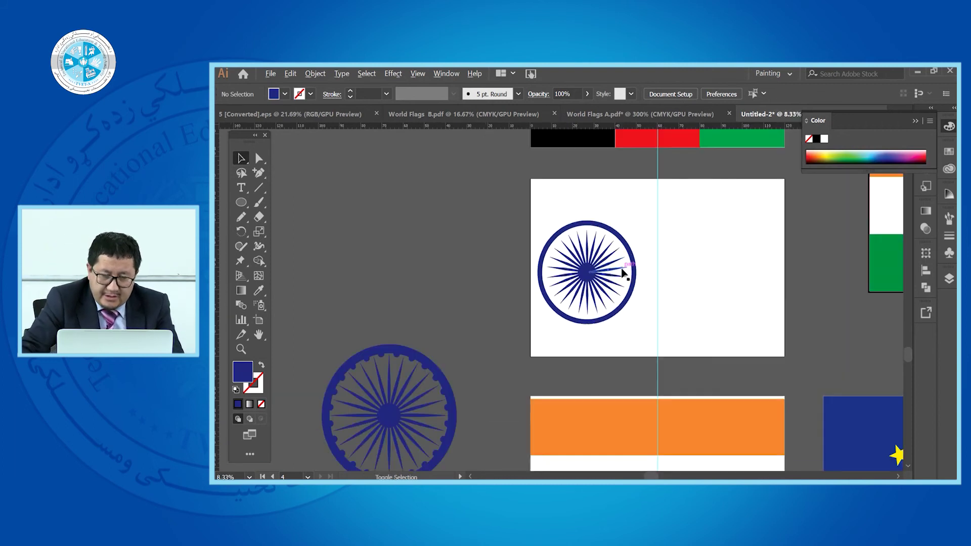
{"action": "scroll", "coordinate": [568, 197], "scroll_direction": "up", "scroll_amount": 3}
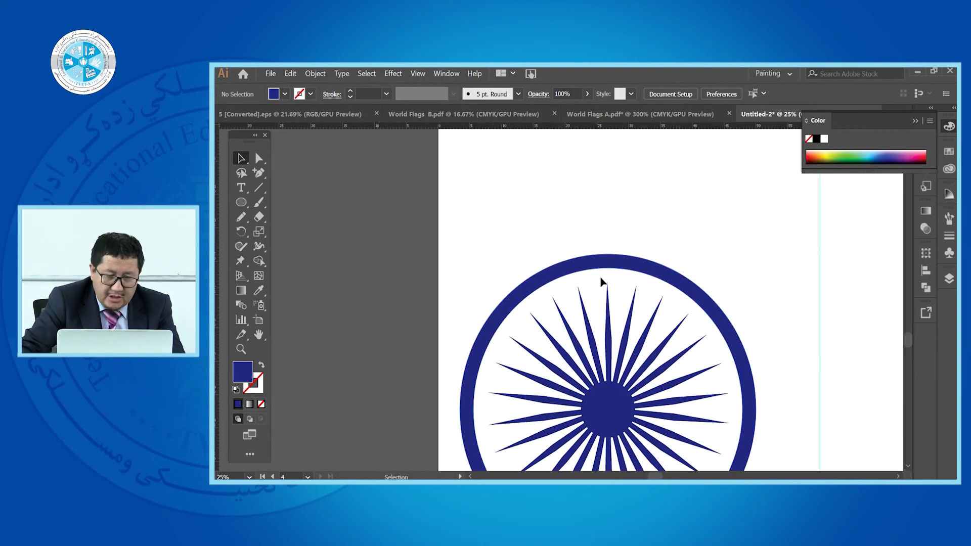
{"action": "left_click", "coordinate": [241, 202]}
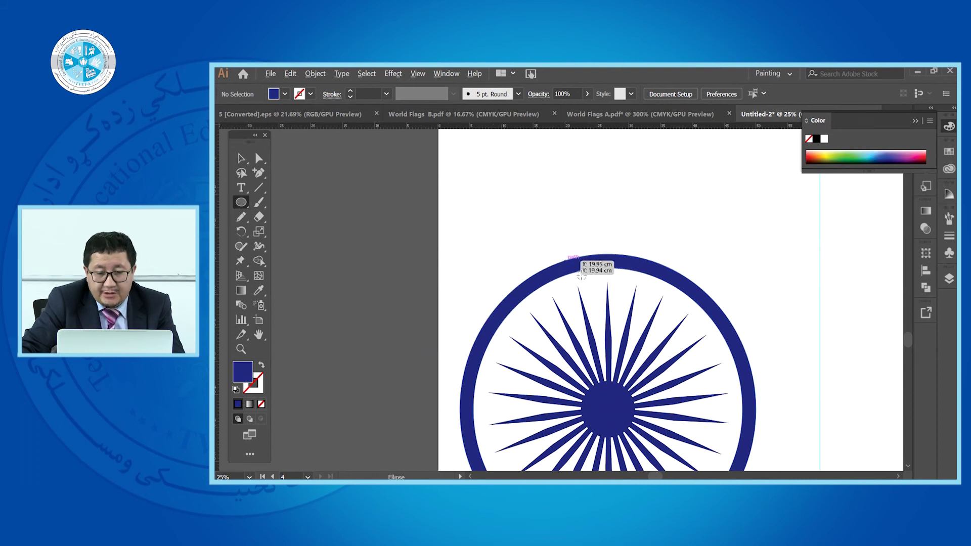
{"action": "scroll", "coordinate": [592, 264], "scroll_direction": "up", "scroll_amount": 2}
{"action": "left_click_drag", "start_coordinate": [592, 261], "coordinate": [605, 270]}
{"action": "left_click", "coordinate": [241, 159]}
{"action": "left_click", "coordinate": [432, 185]}
{"action": "scroll", "coordinate": [432, 185], "scroll_direction": "down", "scroll_amount": 3}
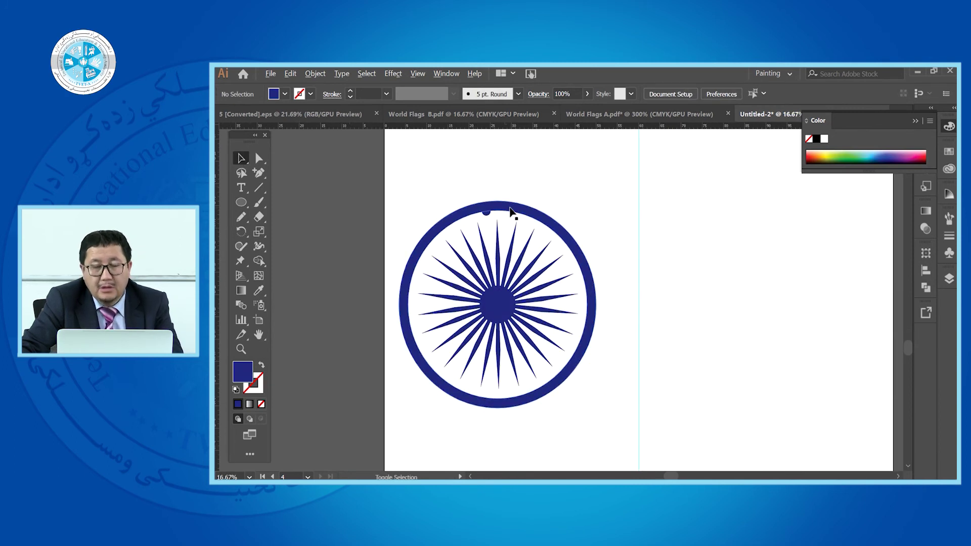
- Rotate a copy of the small circle about the hub's centre by about -13.57° to the other side of the topmost spoke
{"action": "scroll", "coordinate": [496, 227], "scroll_direction": "up", "scroll_amount": 1}
{"action": "left_click", "coordinate": [566, 231]}
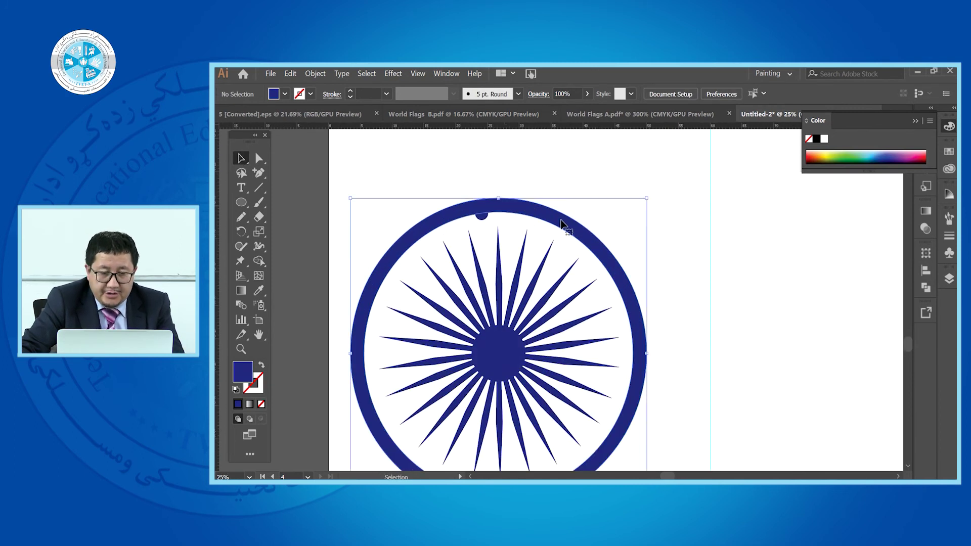
{"action": "left_click", "coordinate": [484, 216]}
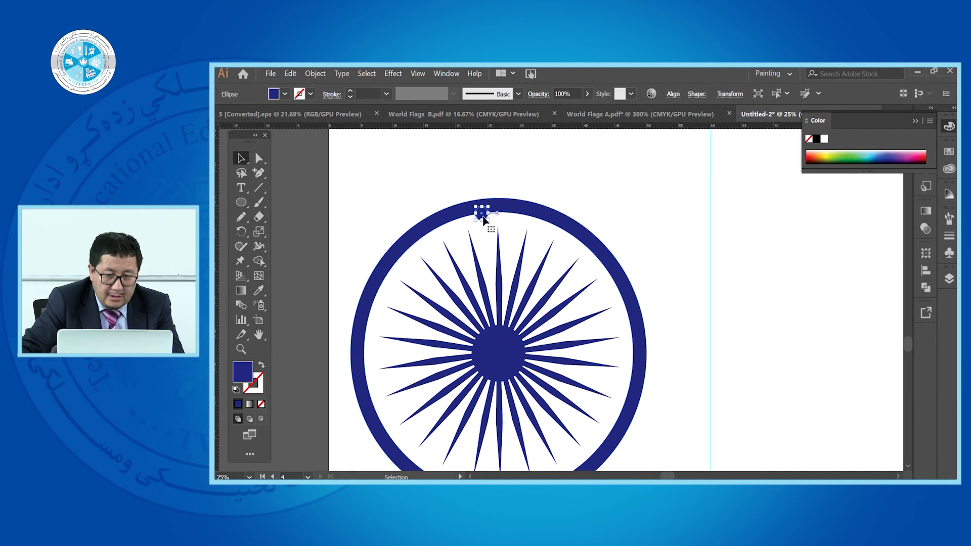
{"action": "left_click", "coordinate": [242, 230]}
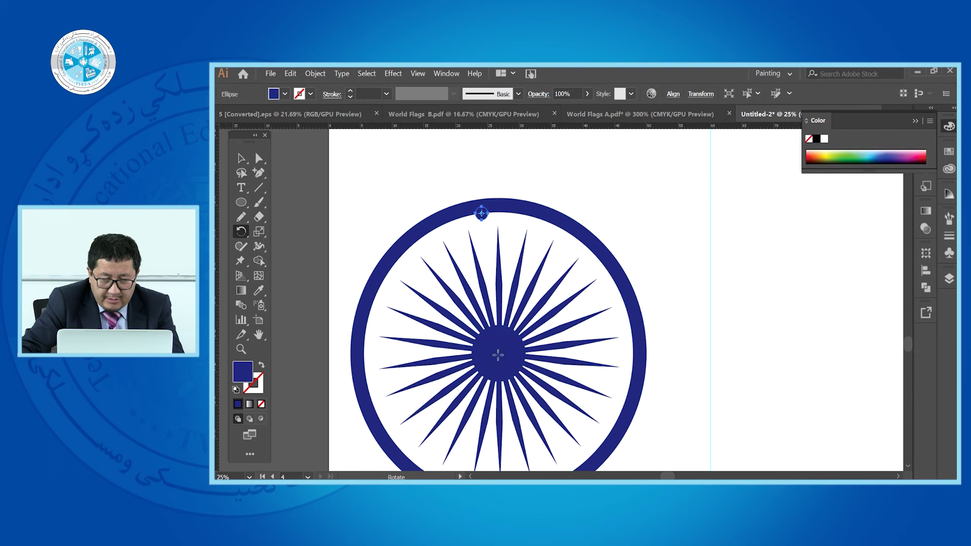
{"action": "left_click_drag", "start_coordinate": [484, 217], "coordinate": [514, 214]}
{"action": "key", "text": "Return"}
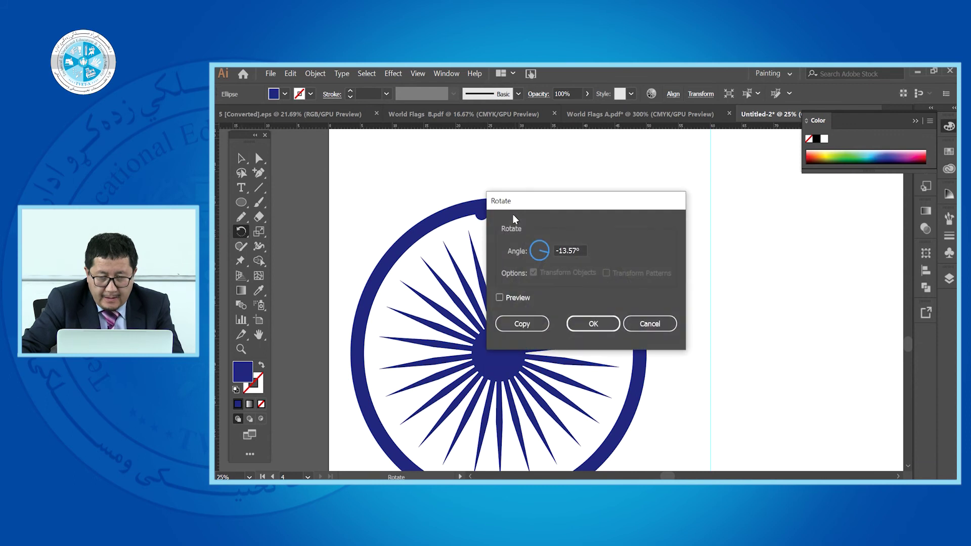
{"action": "left_click", "coordinate": [650, 322]}
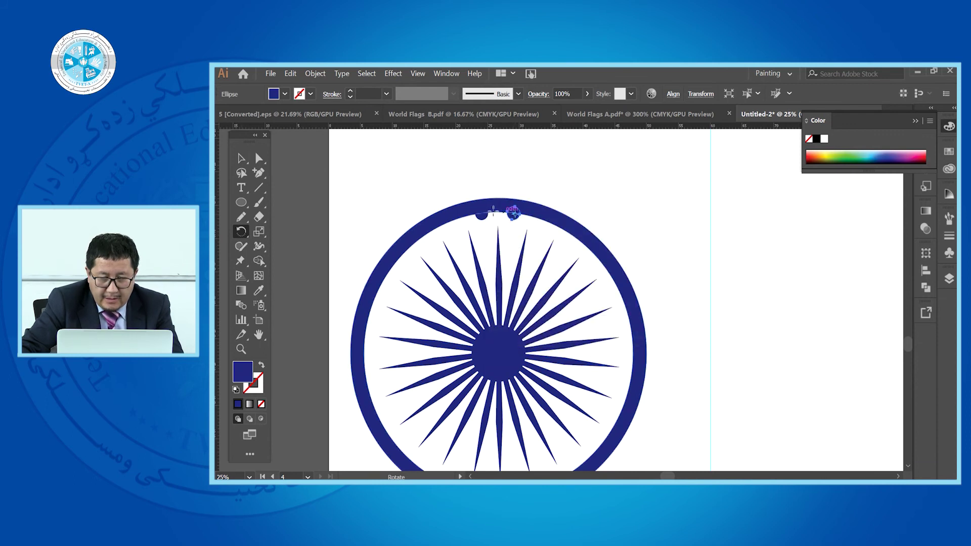
{"action": "key", "text": "v"}
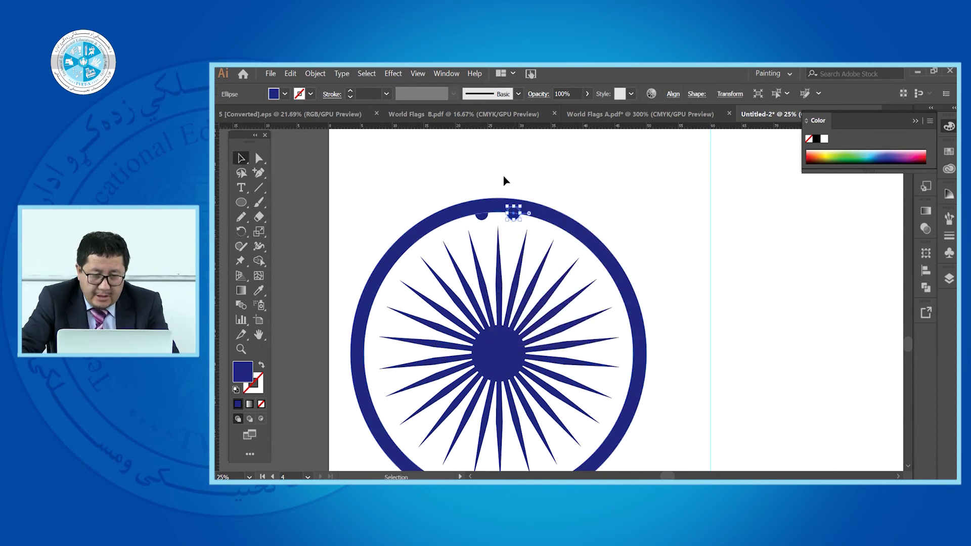
- Select both small circles and rotate copies of the pair about the hub's centre along the rim's upper-right inner edge
{"action": "left_click", "coordinate": [493, 222]}
{"action": "left_click", "coordinate": [513, 217], "text": "shift"}
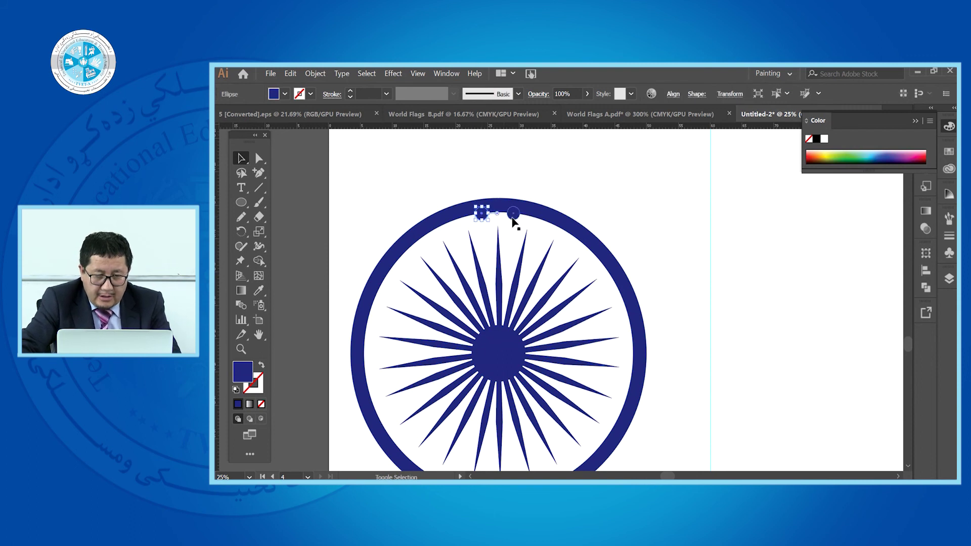
{"action": "left_click", "coordinate": [245, 234]}
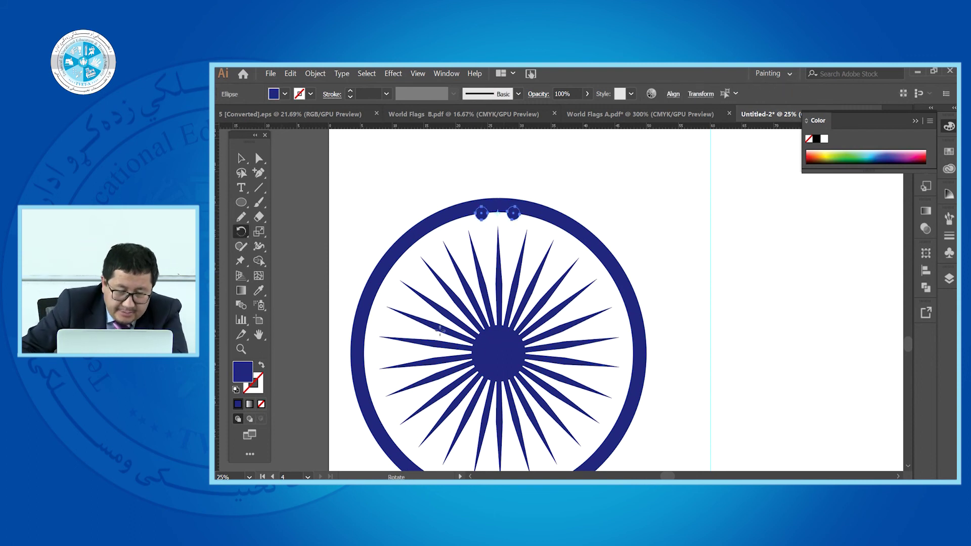
{"action": "left_click", "coordinate": [498, 352]}
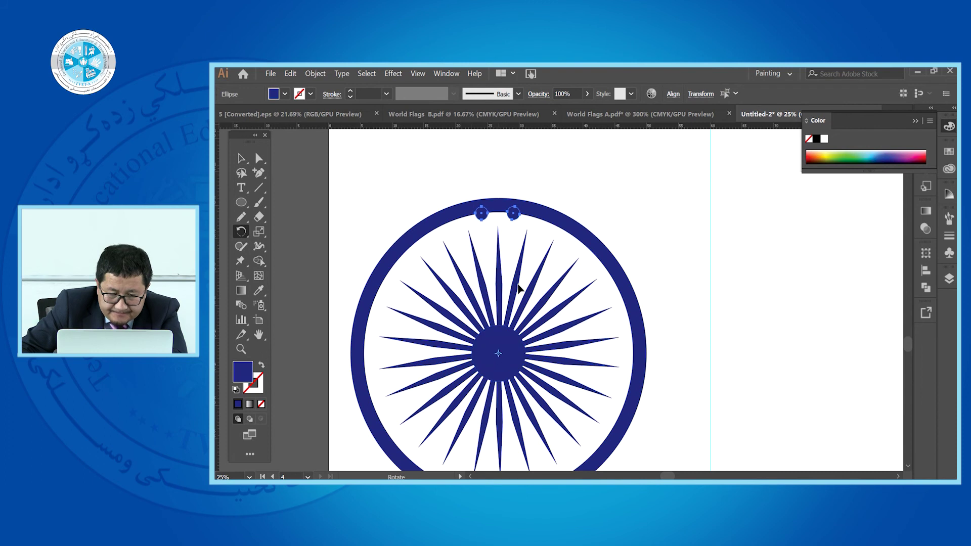
{"action": "left_click_drag", "start_coordinate": [521, 217], "coordinate": [611, 290]}
- Select the six small circles on the rim's upper part and rotate copies of them about the hub's centre around the rim's inner edge
{"action": "left_click", "coordinate": [240, 158]}
{"action": "left_click", "coordinate": [635, 199]}
{"action": "left_click", "coordinate": [482, 217]}
{"action": "left_click", "coordinate": [514, 216], "text": "shift"}
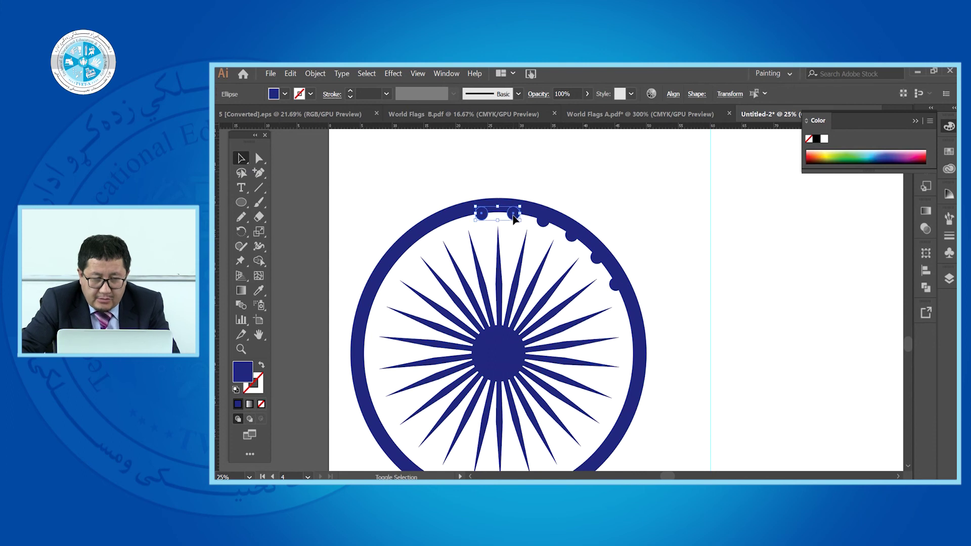
{"action": "left_click", "coordinate": [545, 222], "text": "shift"}
{"action": "left_click", "coordinate": [572, 236], "text": "shift"}
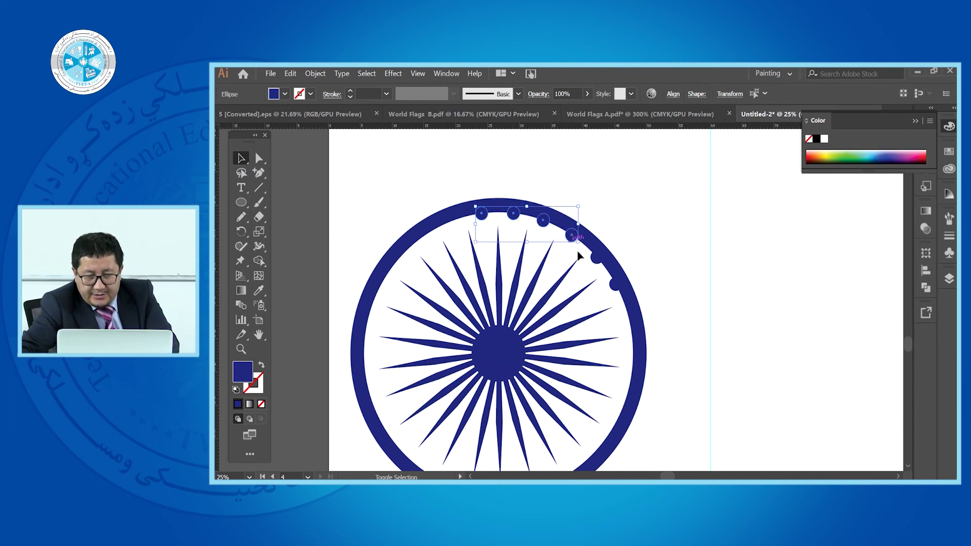
{"action": "left_click", "coordinate": [597, 257], "text": "shift"}
{"action": "left_click", "coordinate": [615, 285], "text": "shift"}
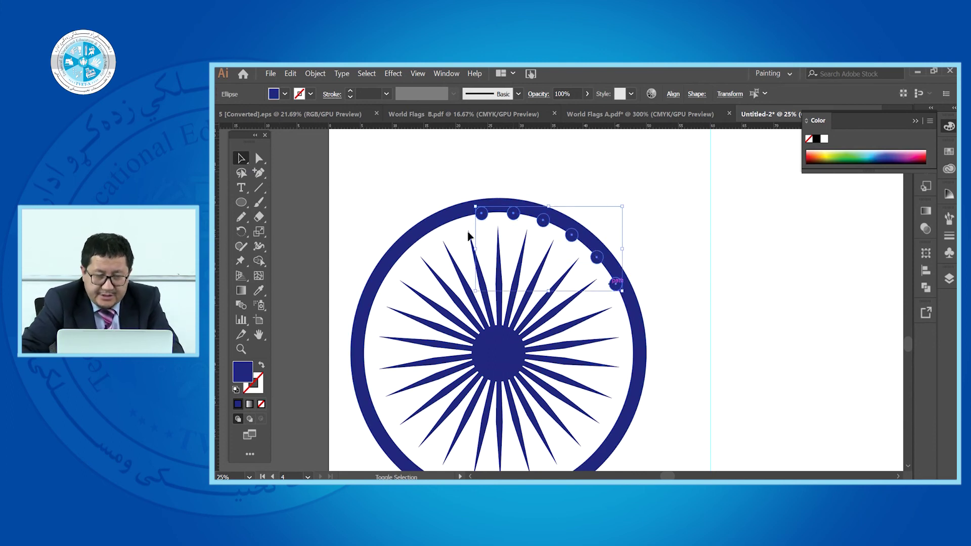
{"action": "left_click", "coordinate": [241, 231]}
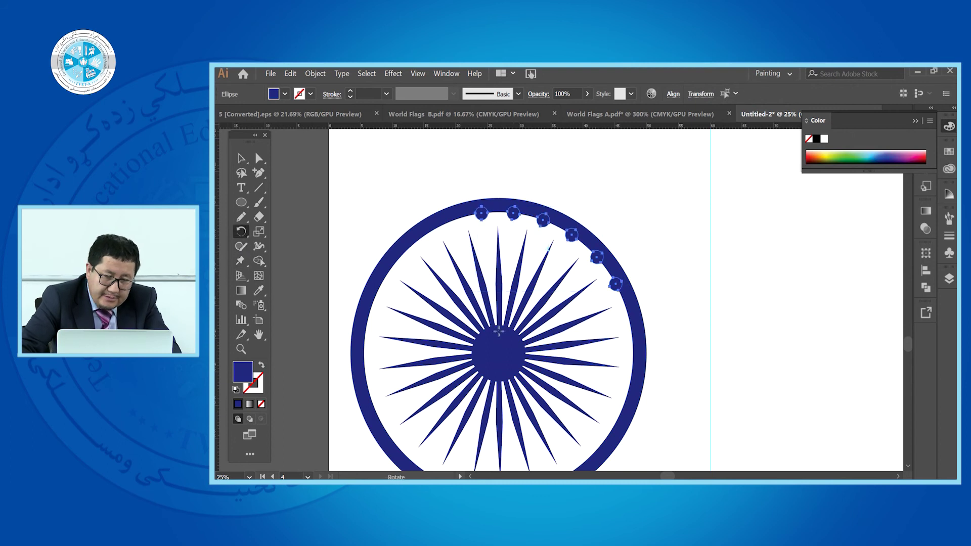
{"action": "left_click", "coordinate": [499, 352]}
{"action": "left_click_drag", "start_coordinate": [616, 290], "coordinate": [614, 400]}
{"action": "left_click_drag", "start_coordinate": [623, 241], "coordinate": [390, 205]}
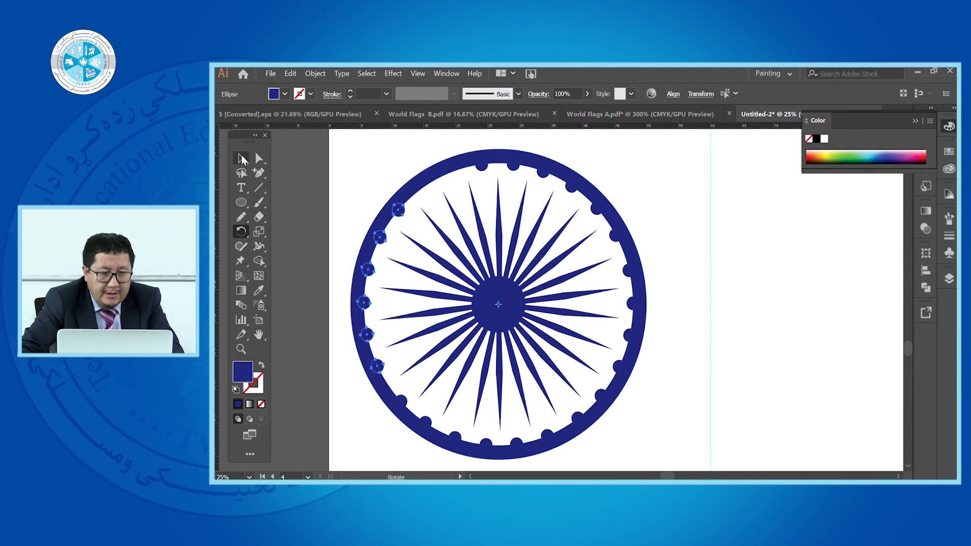
- Rotate a copy of the two uppermost circles on the rim's left side about the hub's centre into the remaining upper-left gap
{"action": "left_click", "coordinate": [241, 159]}
{"action": "left_click", "coordinate": [364, 182]}
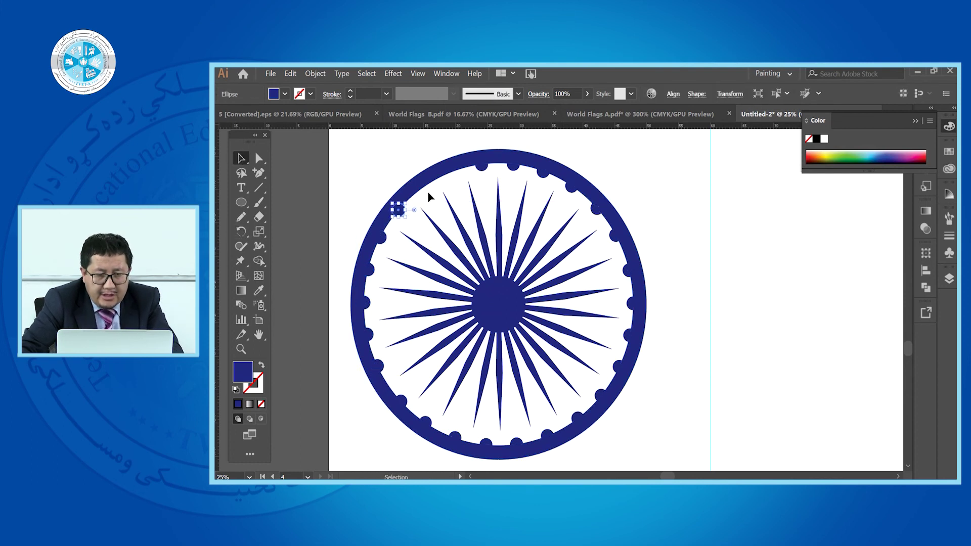
{"action": "left_click", "coordinate": [401, 211]}
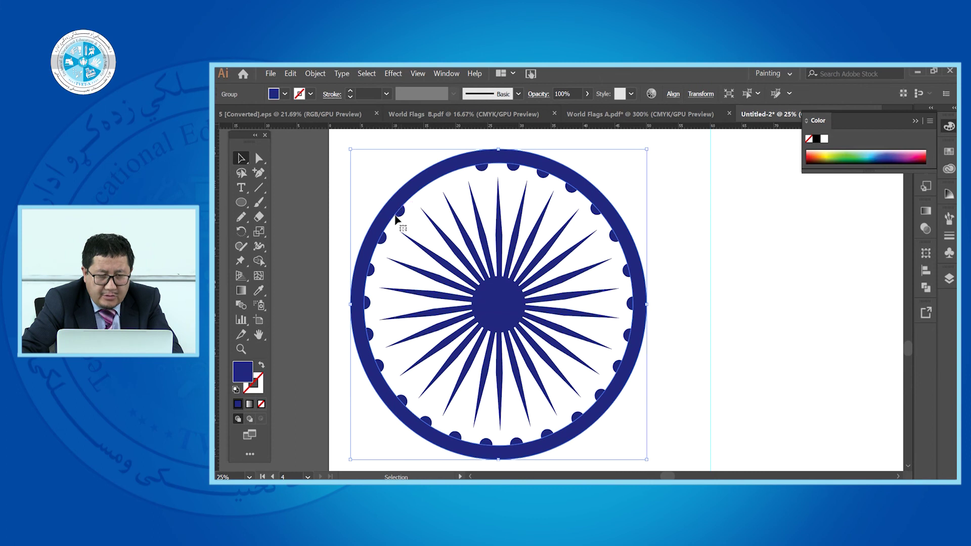
{"action": "left_click", "coordinate": [329, 158]}
{"action": "left_click", "coordinate": [399, 210]}
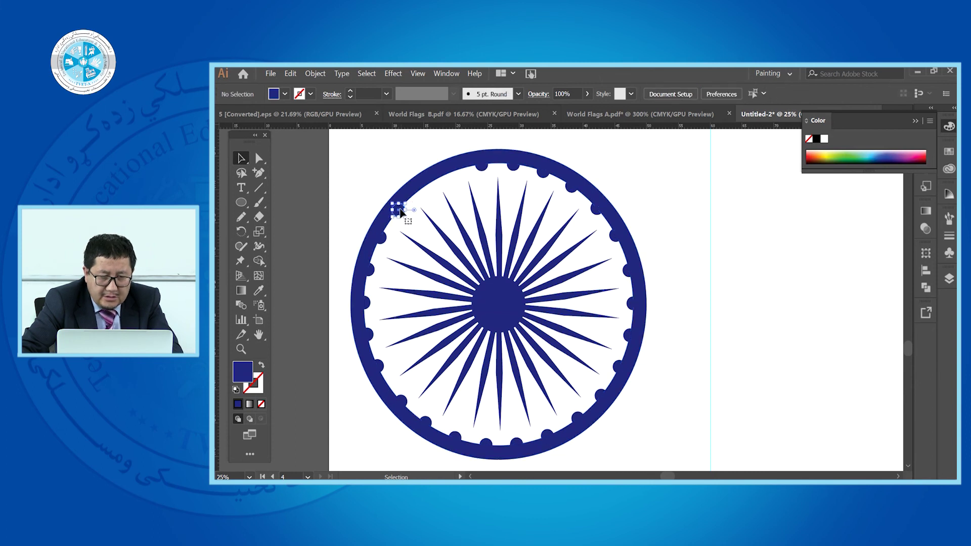
{"action": "left_click", "coordinate": [380, 238], "text": "shift"}
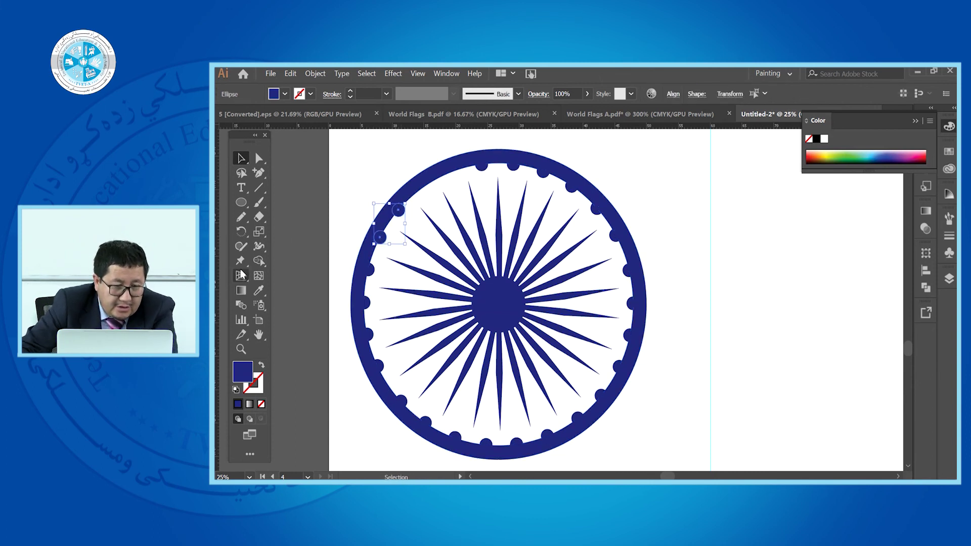
{"action": "left_click", "coordinate": [242, 232]}
{"action": "left_click", "coordinate": [498, 304]}
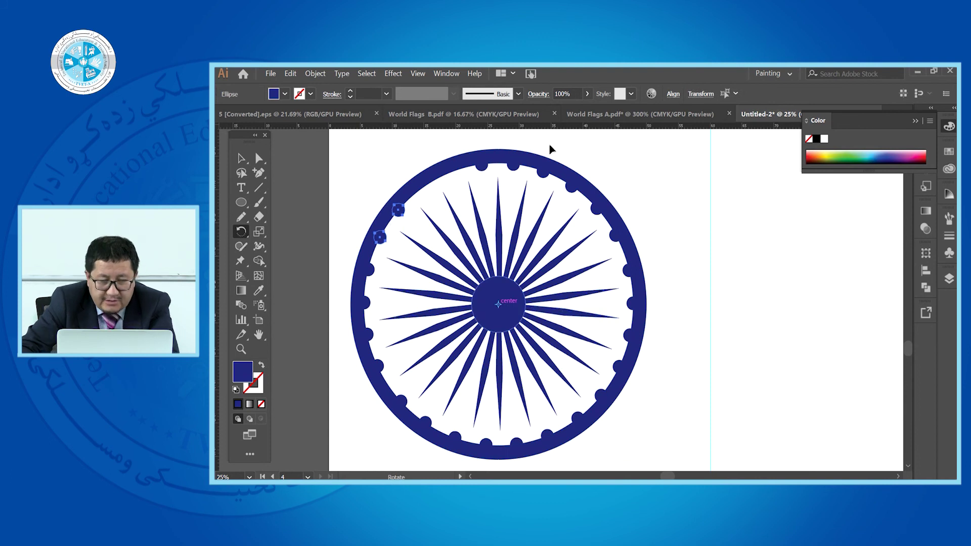
{"action": "left_click_drag", "start_coordinate": [396, 216], "coordinate": [450, 178]}
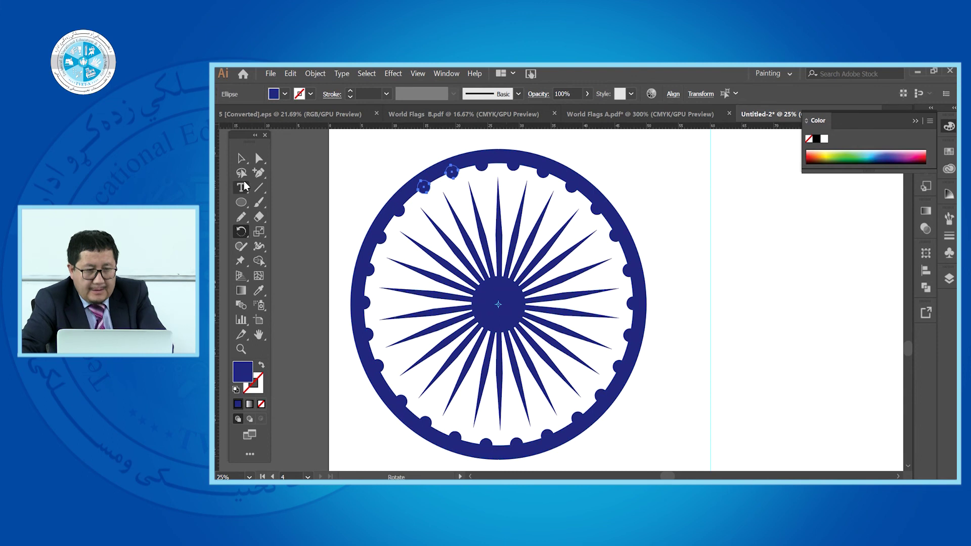
- Select the complete wheel with its spokes, hub, rim and bumps, group it, and deselect it
{"action": "left_click", "coordinate": [242, 158]}
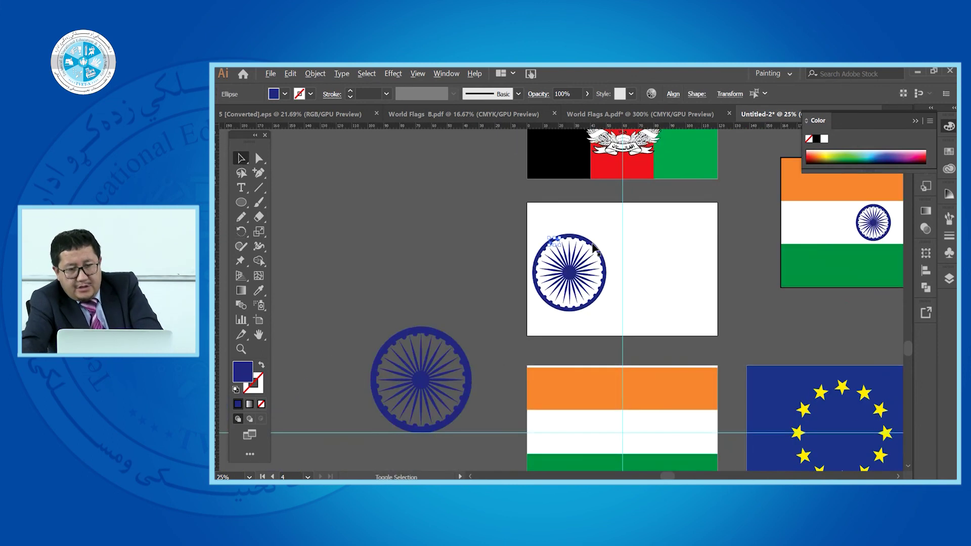
{"action": "left_click_drag", "start_coordinate": [469, 215], "coordinate": [618, 315]}
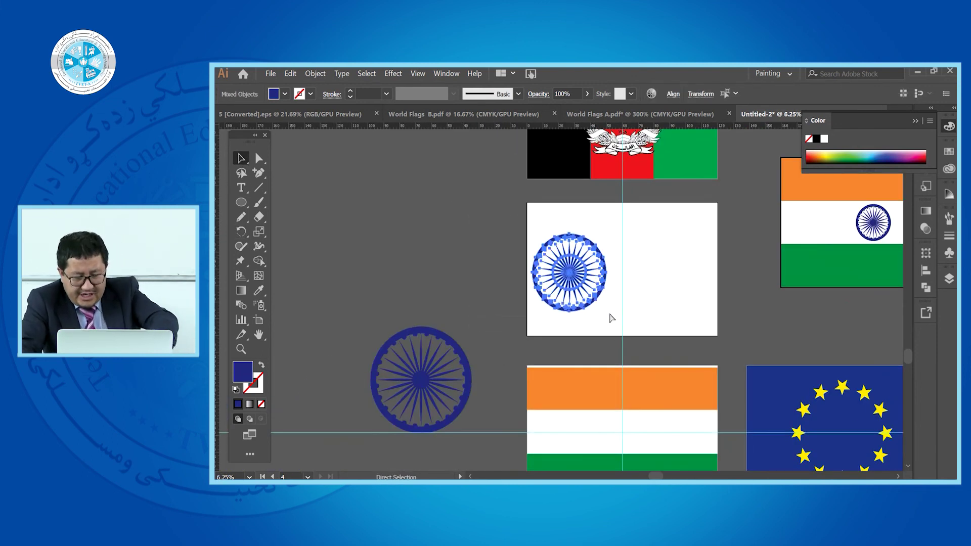
{"action": "left_click", "coordinate": [638, 298]}
- Stretch the three flag stripes together down to the artboard's lower edge
{"action": "scroll", "coordinate": [589, 299], "scroll_direction": "down", "scroll_amount": 2}
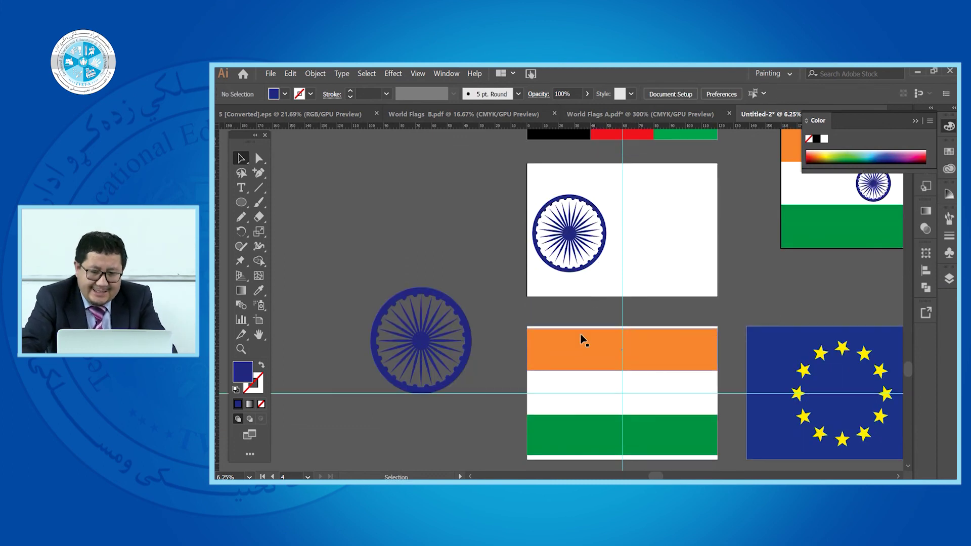
{"action": "scroll", "coordinate": [568, 301], "scroll_direction": "down", "scroll_amount": 2}
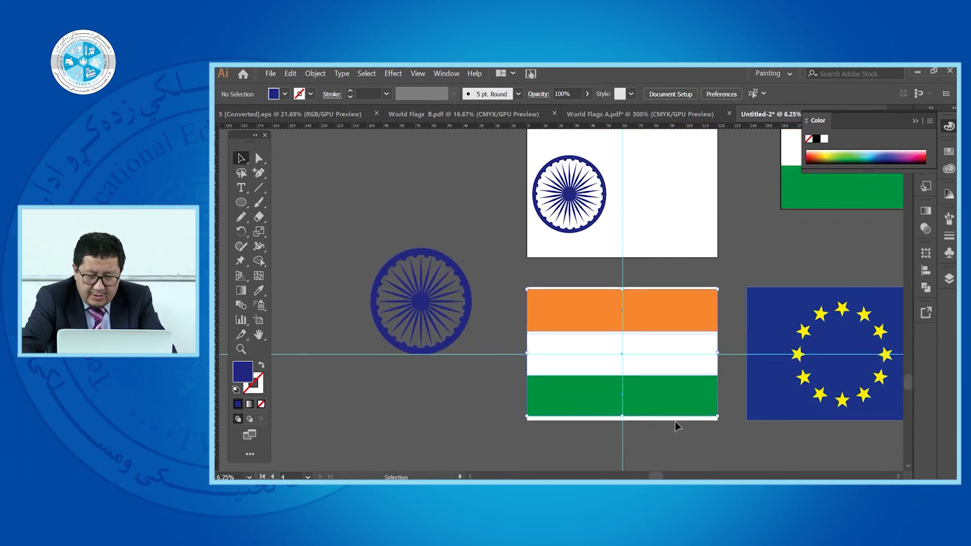
{"action": "left_click", "coordinate": [622, 413]}
{"action": "left_click_drag", "start_coordinate": [622, 418], "coordinate": [621, 424]}
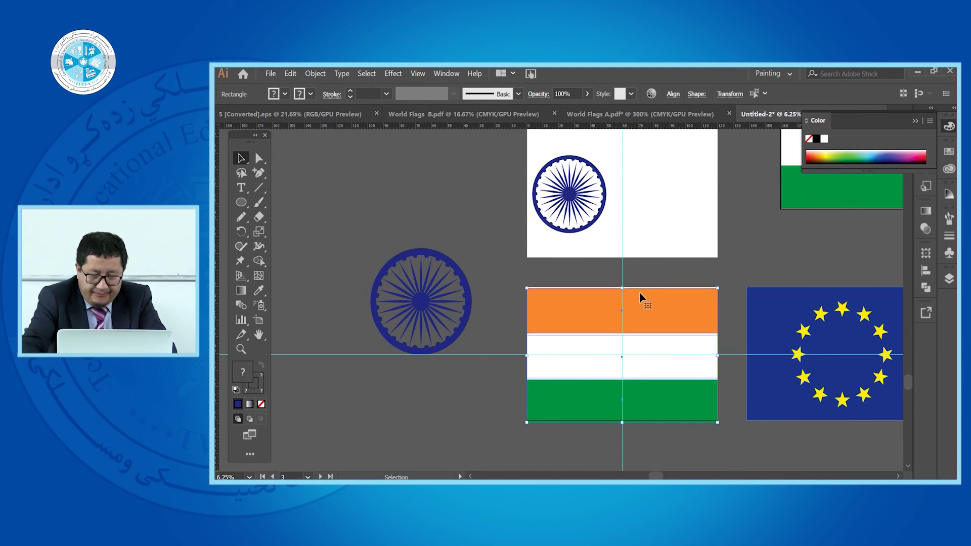
{"action": "left_click_drag", "start_coordinate": [622, 424], "coordinate": [638, 420]}
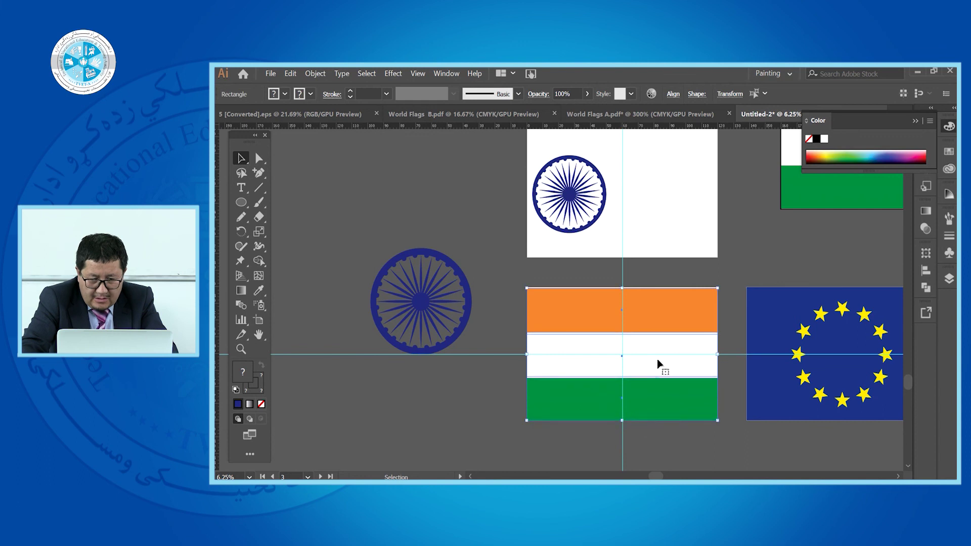
- Place a copy of the wheel at the middle of the striped flag and nudge it left onto the vertical guide
{"action": "left_click_drag", "start_coordinate": [570, 198], "coordinate": [625, 360]}
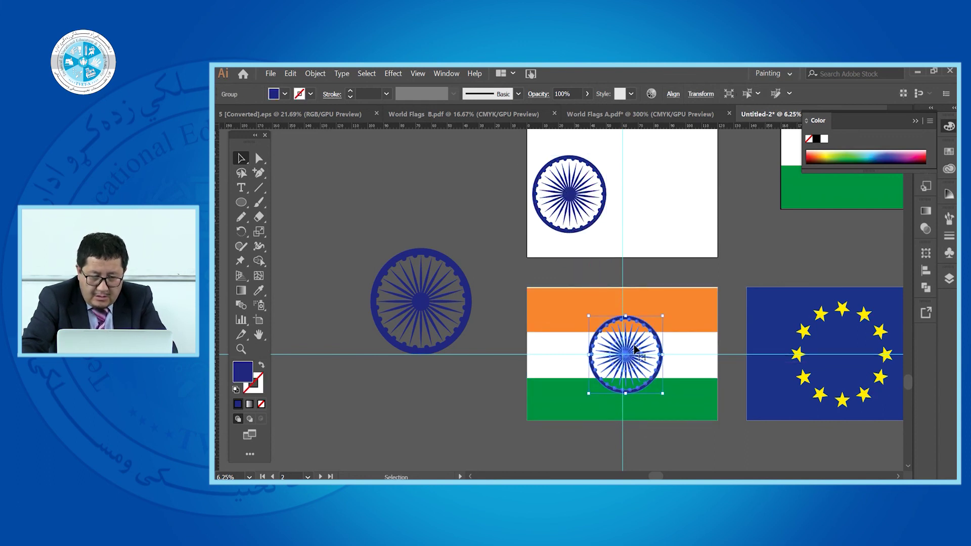
{"action": "key", "text": "shift+Left"}
{"action": "key", "text": "shift+Left"}
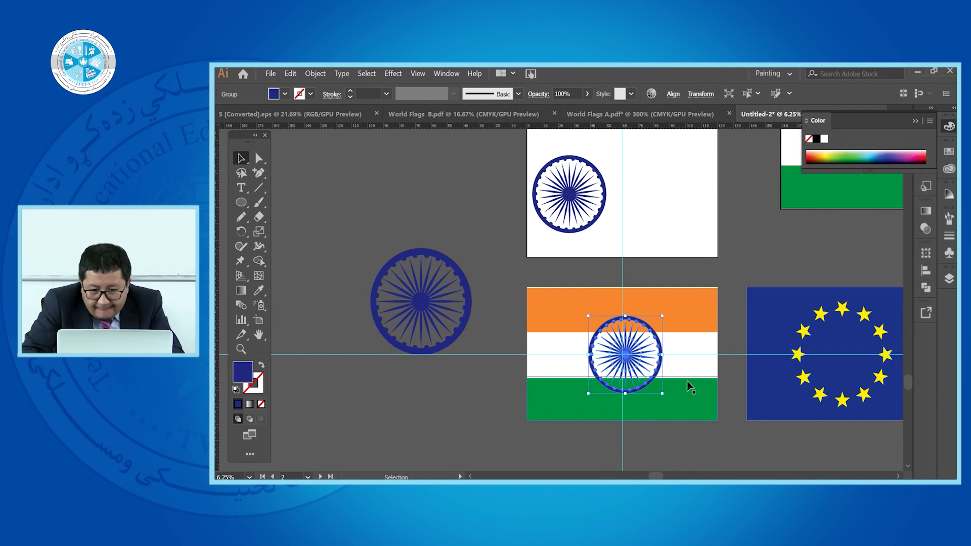
{"action": "key", "text": "shift+Left"}
{"action": "key", "text": "shift+Left"}
{"action": "key", "text": "shift+Left"}
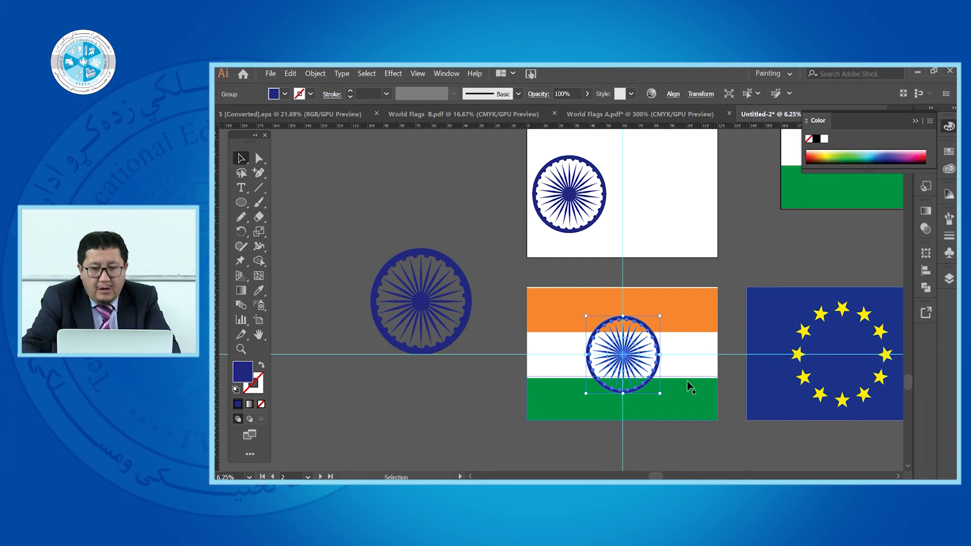
- Scale the wheel on the flag down to fit inside the white stripe and adjust its position at the crossing of the guides
{"action": "key", "text": "ctrl+minus"}
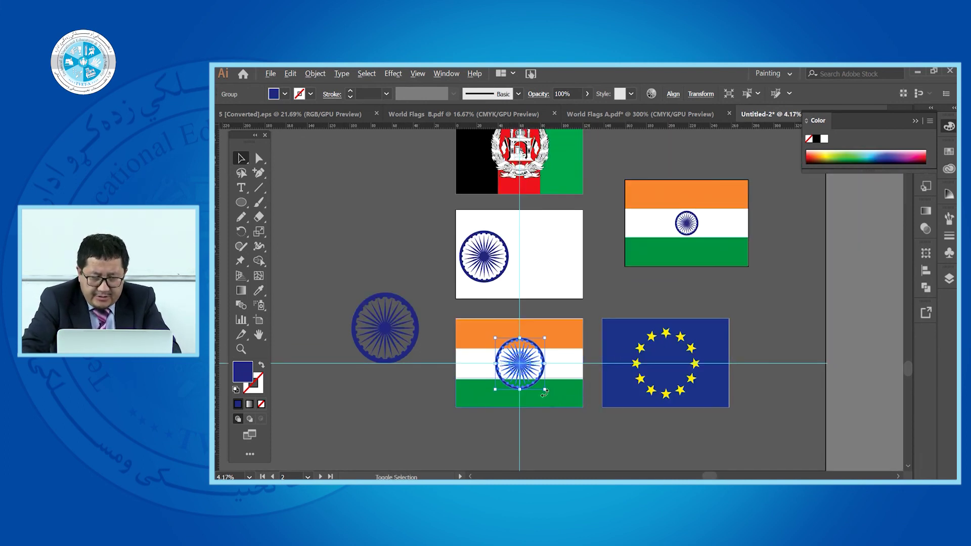
{"action": "left_click_drag", "start_coordinate": [545, 392], "coordinate": [533, 372]}
{"action": "scroll", "coordinate": [533, 372], "scroll_direction": "up", "scroll_amount": 5}
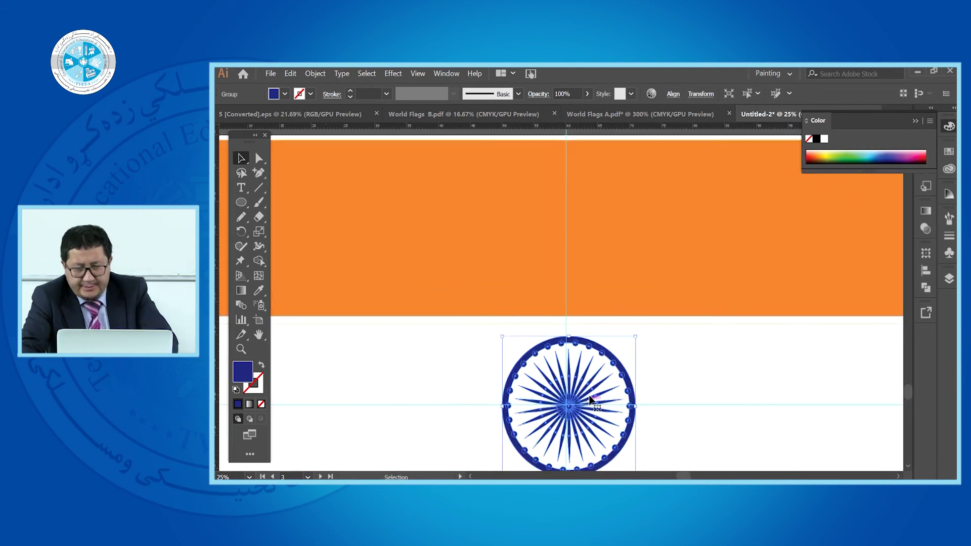
{"action": "left_click_drag", "start_coordinate": [588, 388], "coordinate": [588, 387]}
{"action": "left_click", "coordinate": [661, 379]}
{"action": "scroll", "coordinate": [495, 369], "scroll_direction": "down", "scroll_amount": 6}
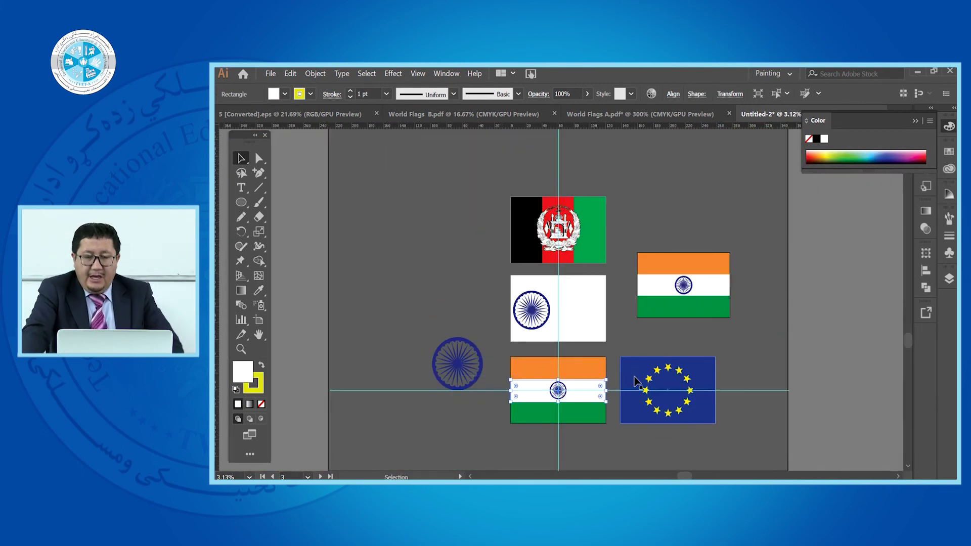
{"action": "key", "text": "alt+Tab"}
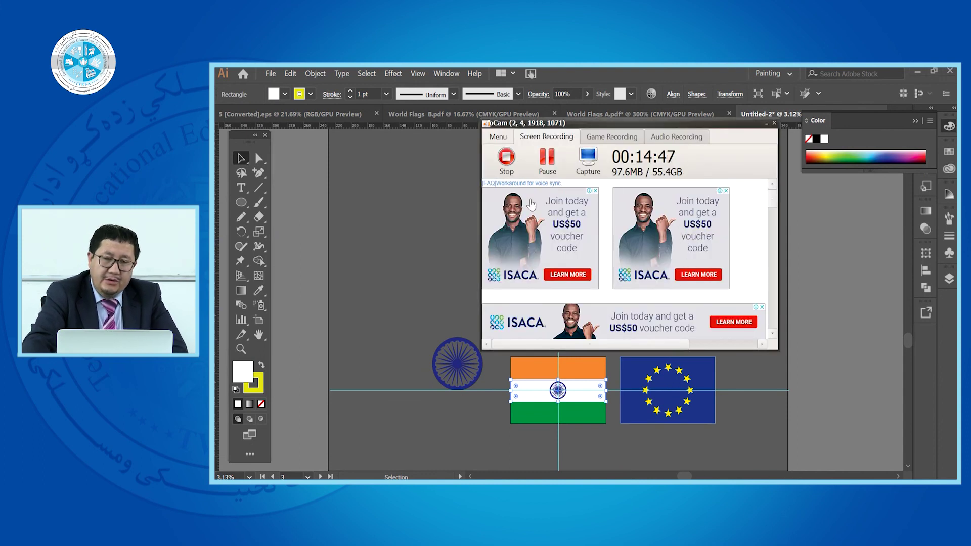
{"action": "key", "text": "alt+Tab"}
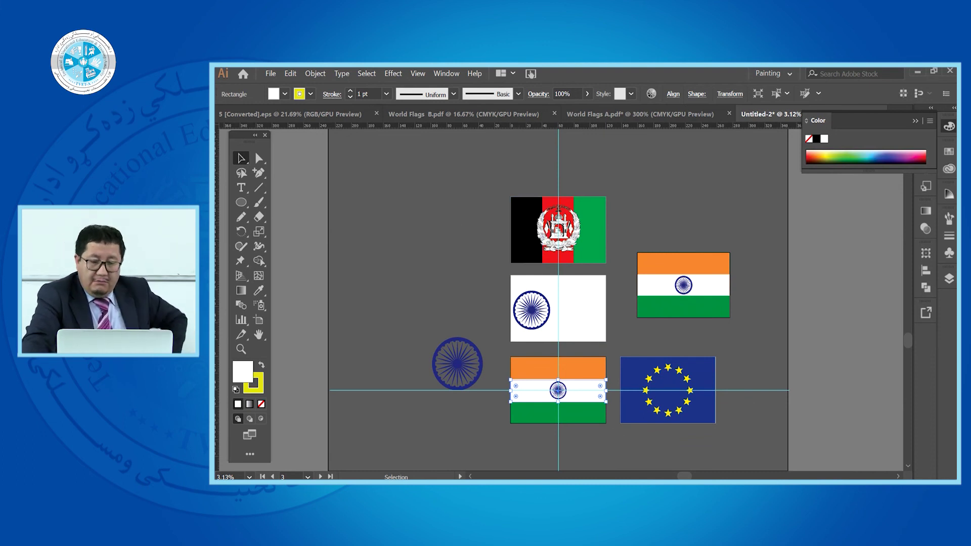
- Switch to the World Flags A.pdf document and look over all of its flag artboards
{"action": "left_click", "coordinate": [660, 114]}
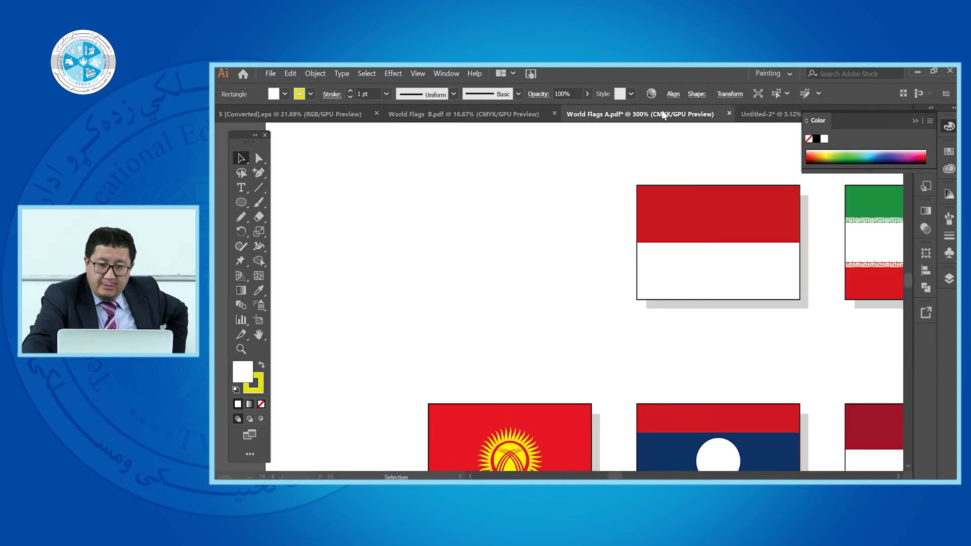
{"action": "scroll", "coordinate": [467, 223], "scroll_direction": "down", "scroll_amount": 6}
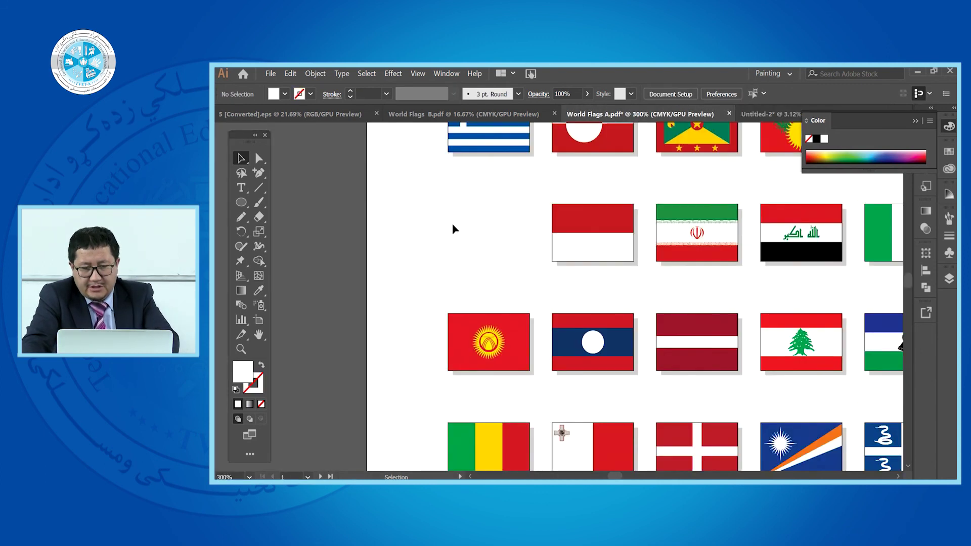
{"action": "scroll", "coordinate": [522, 208], "scroll_direction": "down", "scroll_amount": 1}
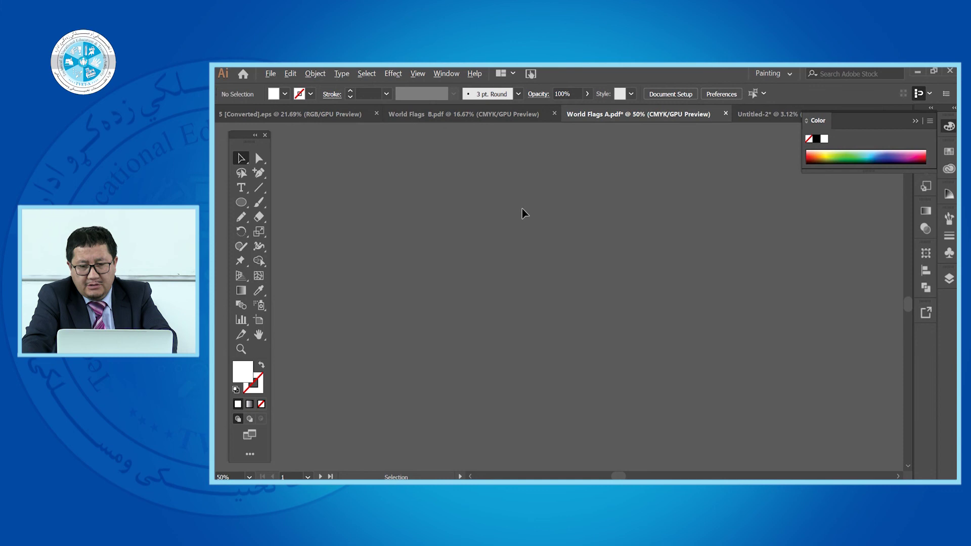
{"action": "scroll", "coordinate": [522, 209], "scroll_direction": "down", "scroll_amount": 2}
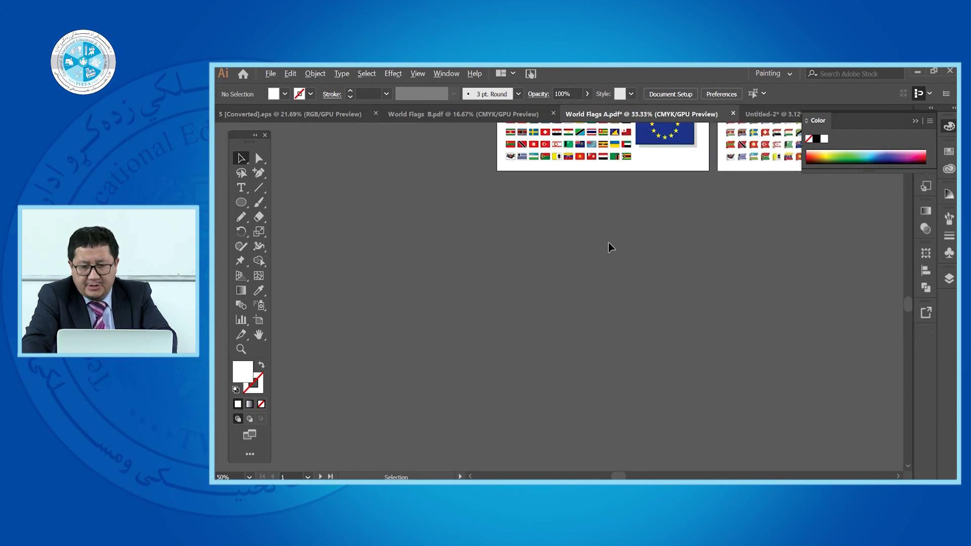
{"action": "left_click_drag", "start_coordinate": [909, 317], "coordinate": [905, 284]}
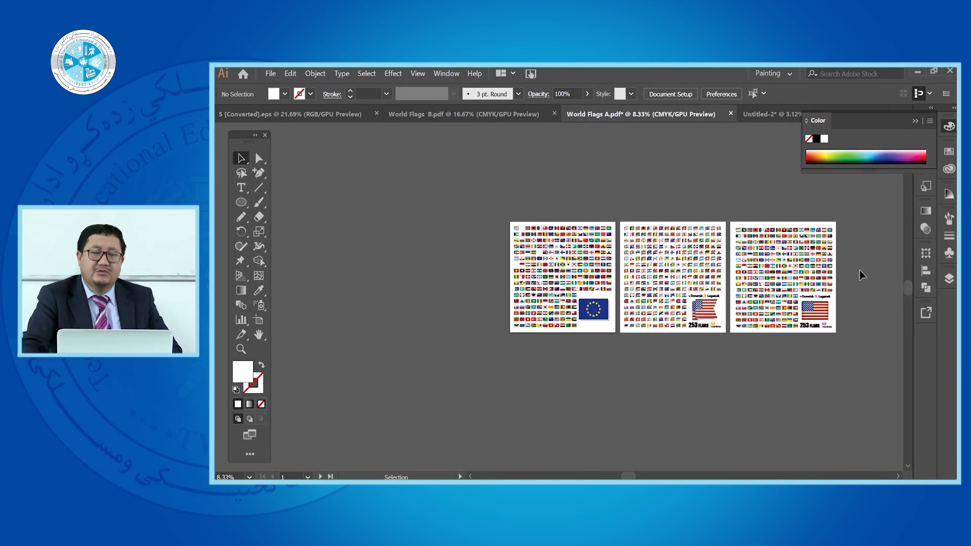